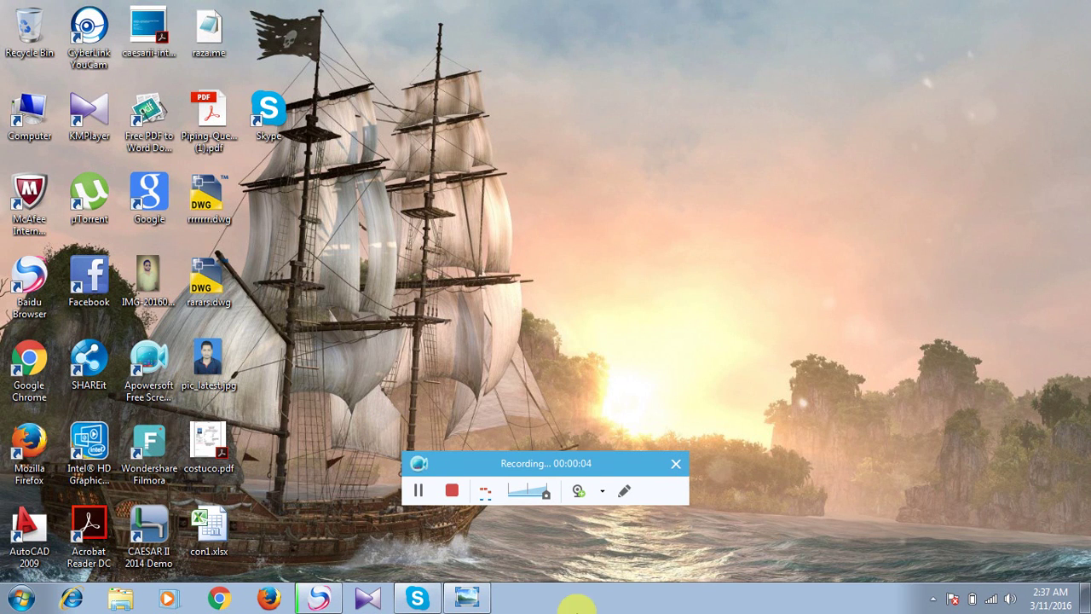
Examine the approved reflux drum drawing New Doc 10_1.jpg, including its vessel views, vessel specification and nozzle specification.
click(469, 600)
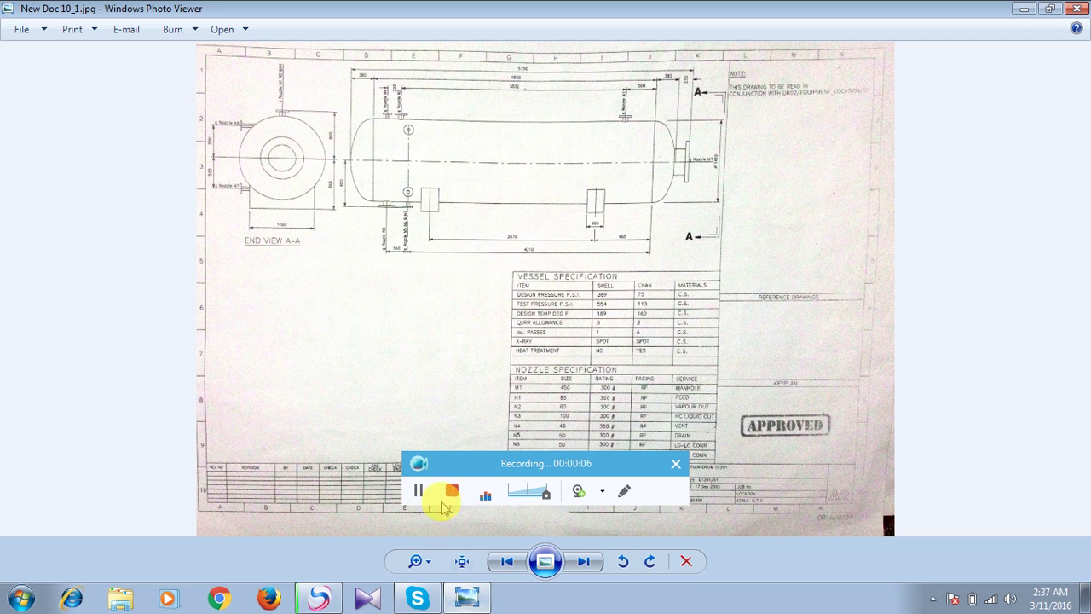
mouse_move(458, 466)
mouse_down()
mouse_move(680, 494)
mouse_move(827, 531)
mouse_move(811, 541)
mouse_up()
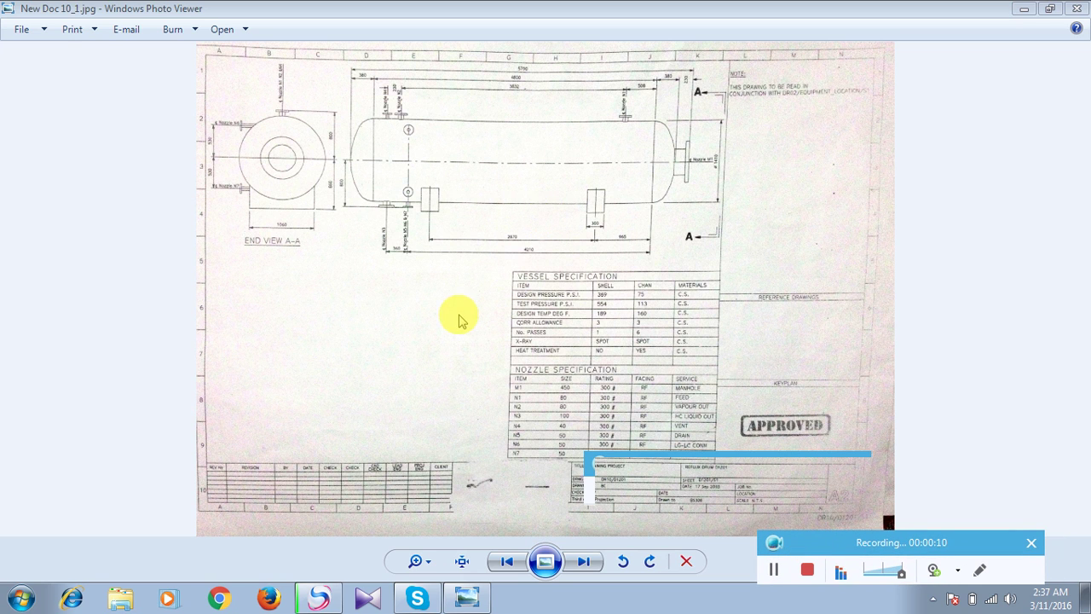
scroll(463, 319, up, 2)
scroll(522, 339, down, 2)
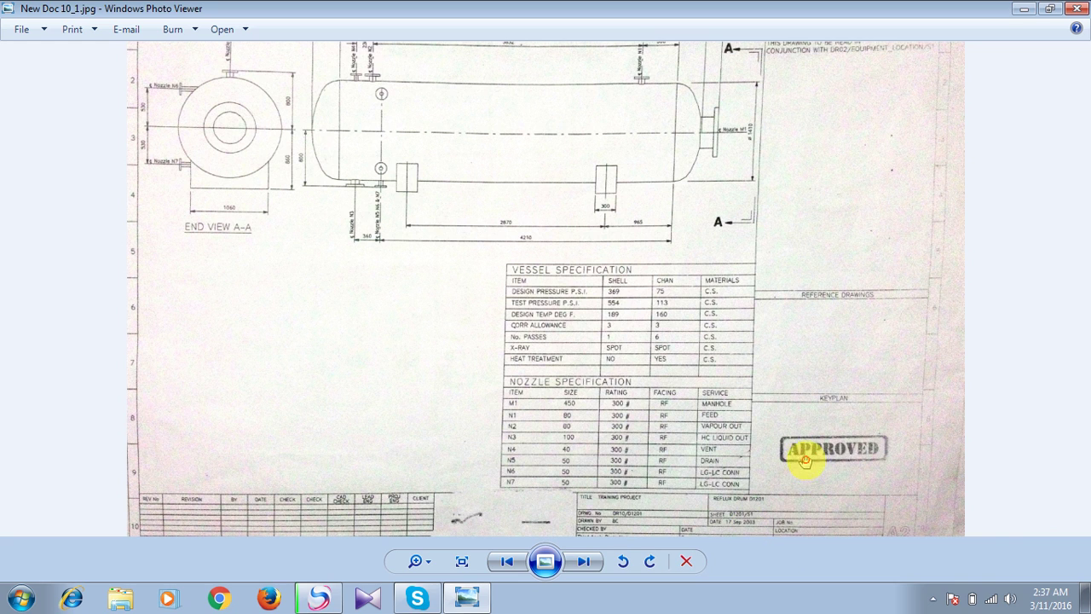
scroll(805, 460, up, 4)
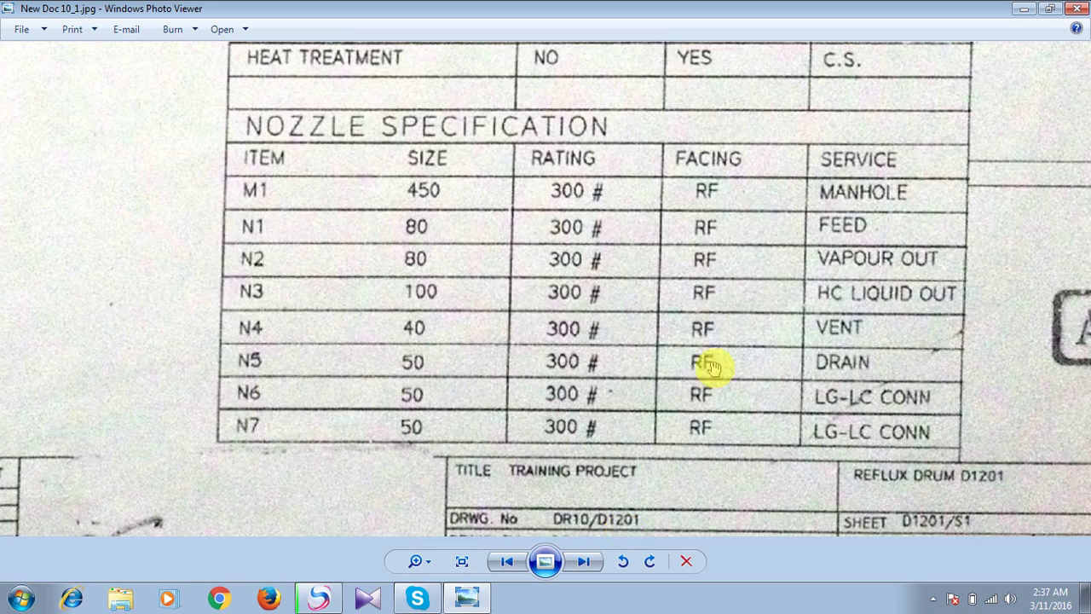
scroll(711, 365, down, 5)
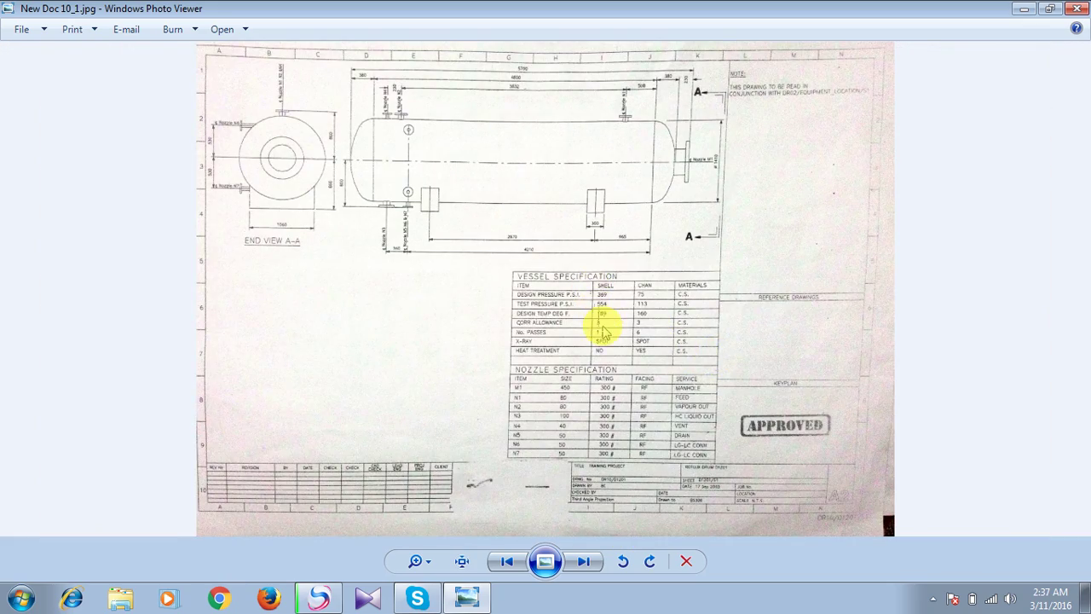
scroll(553, 261, up, 3)
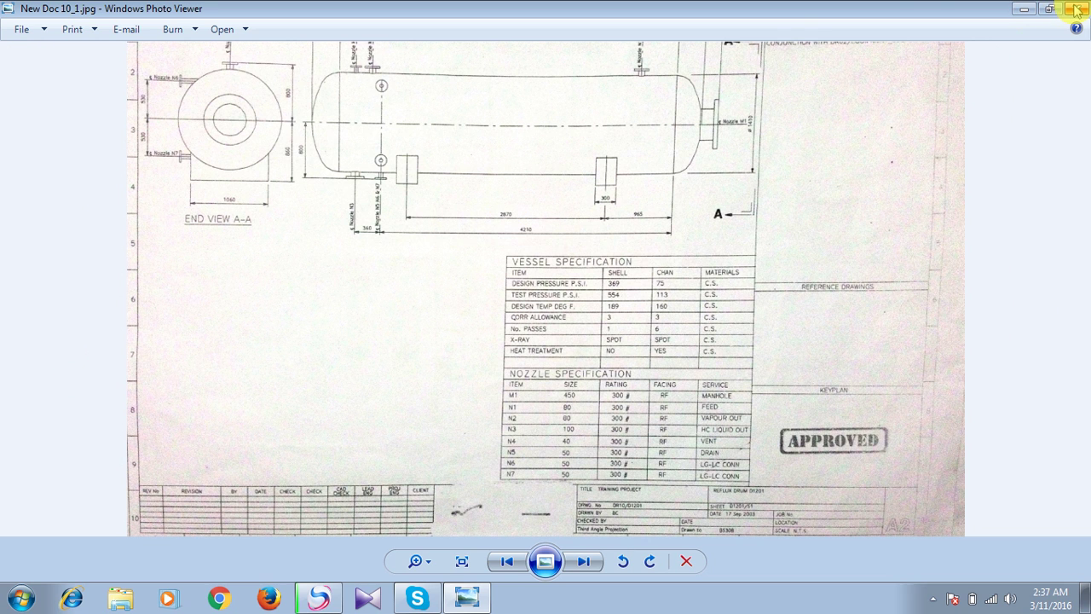
click(1024, 9)
Switch to AVEVA PDMS by launching it from the Plant12.0.SP6 program folder.
click(24, 600)
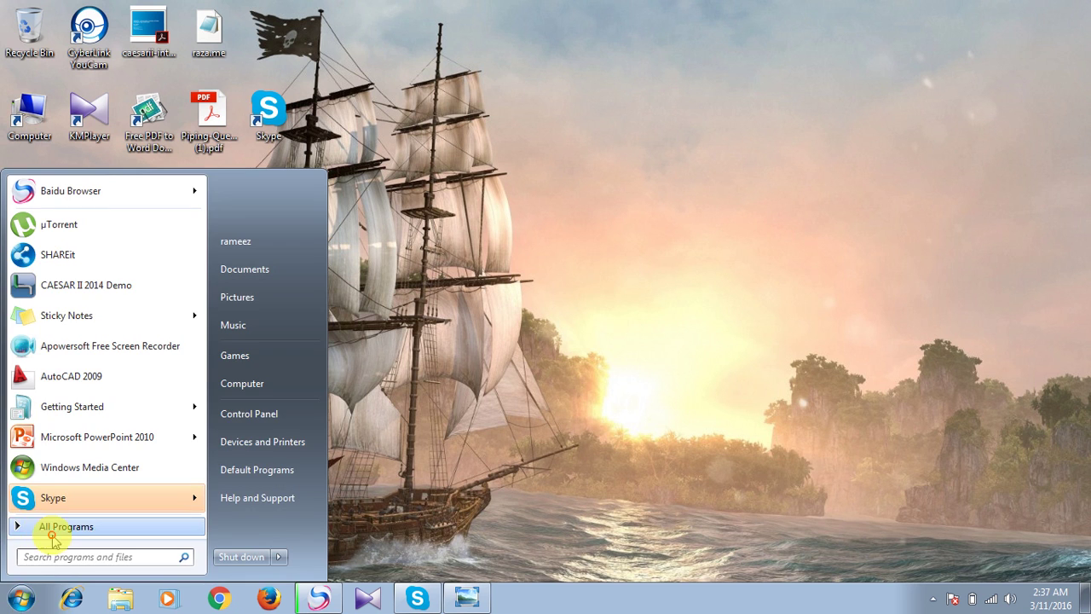
click(25, 522)
click(59, 338)
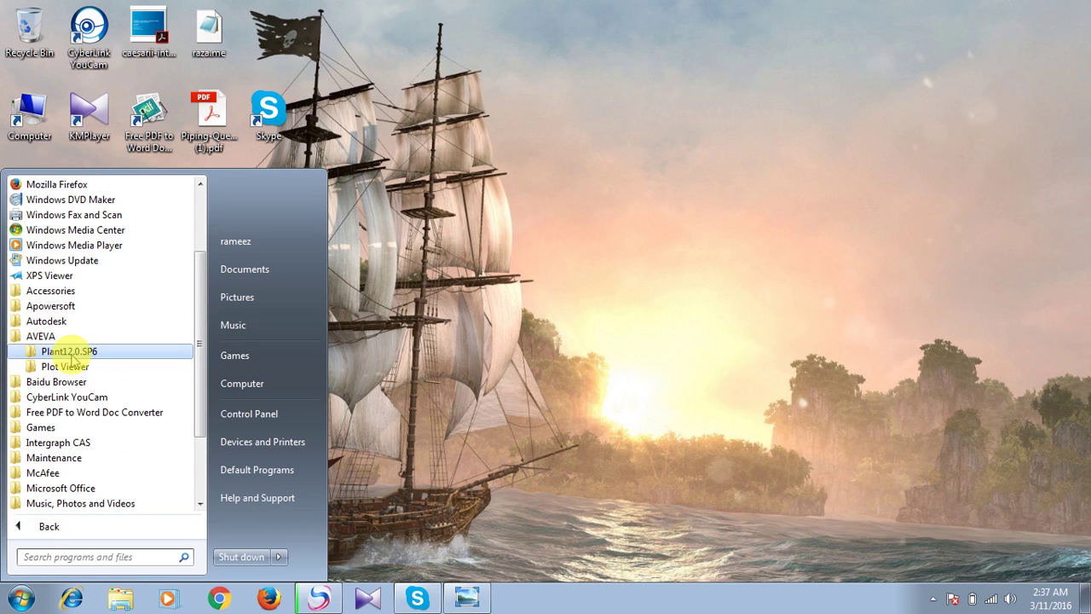
click(72, 352)
click(81, 472)
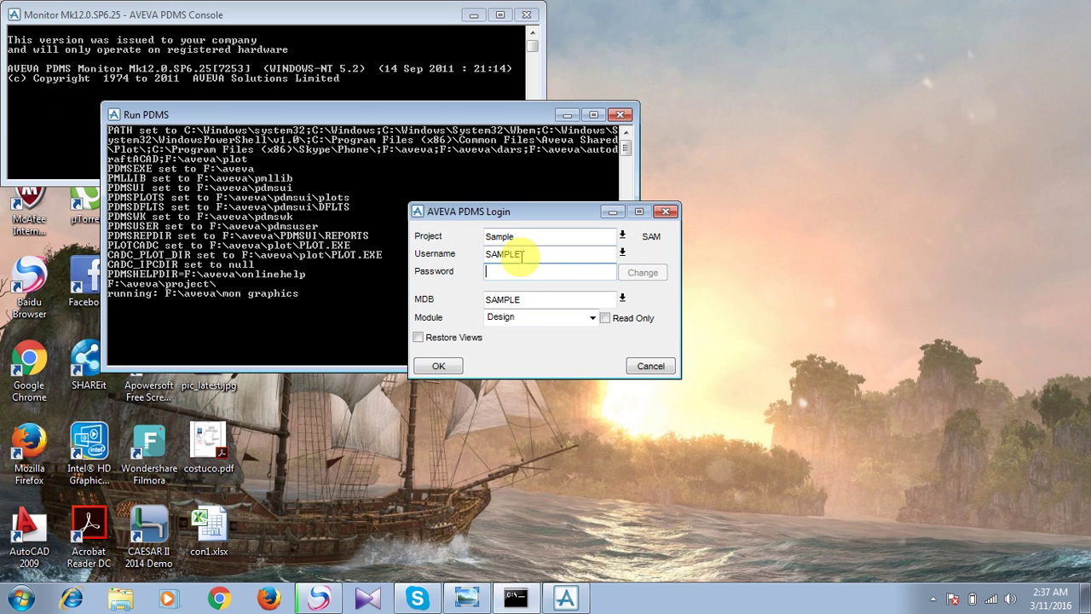
Fill in the account password and log in to the Sample project with the SAMPLE MDB and the Design module.
click(516, 254)
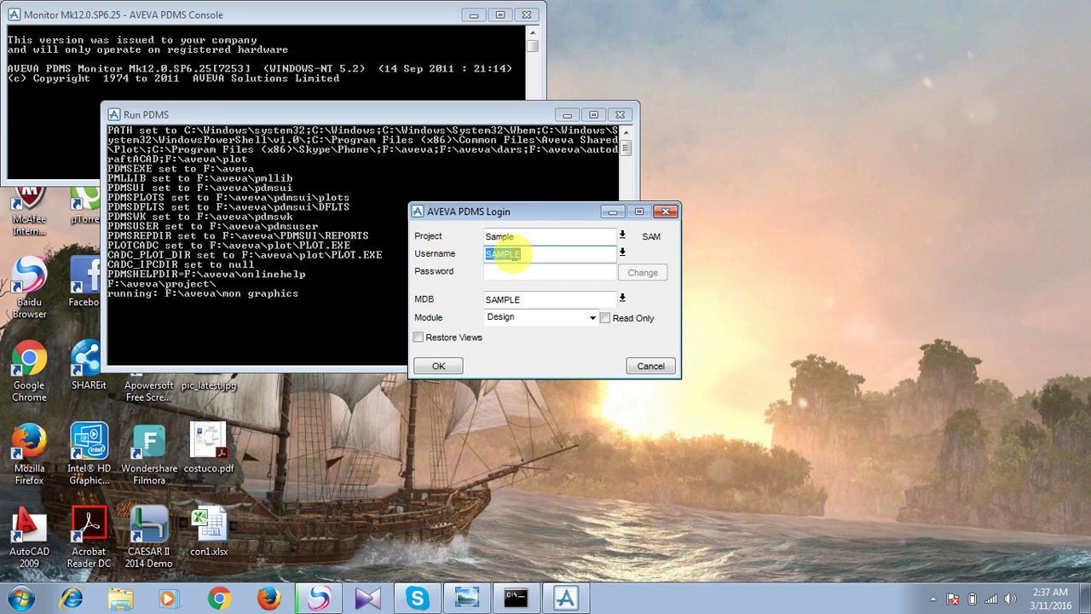
right_click(516, 254)
click(540, 303)
click(513, 269)
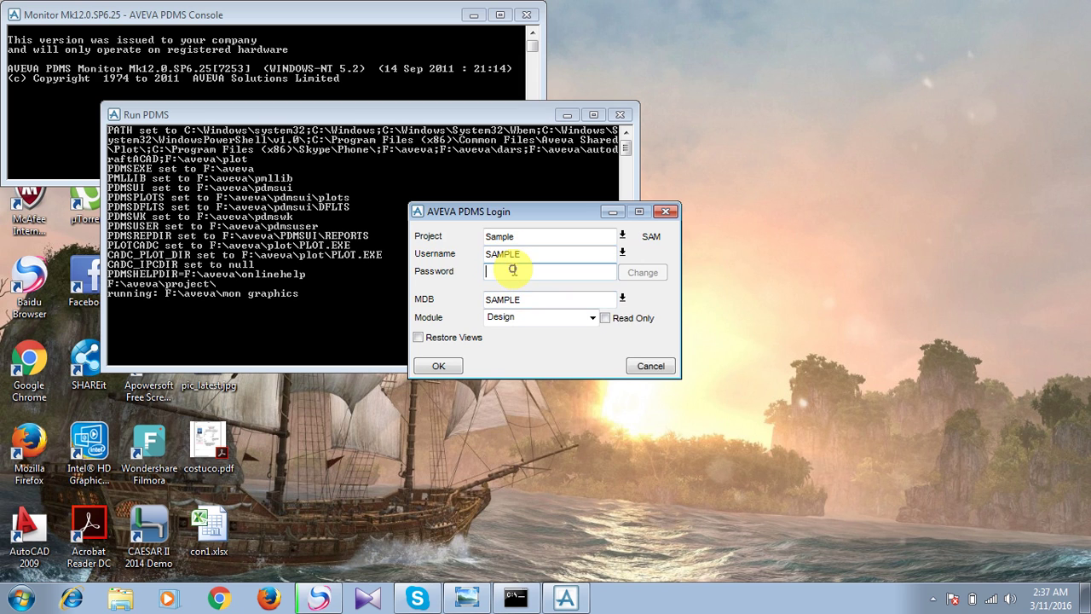
right_click(512, 269)
click(540, 339)
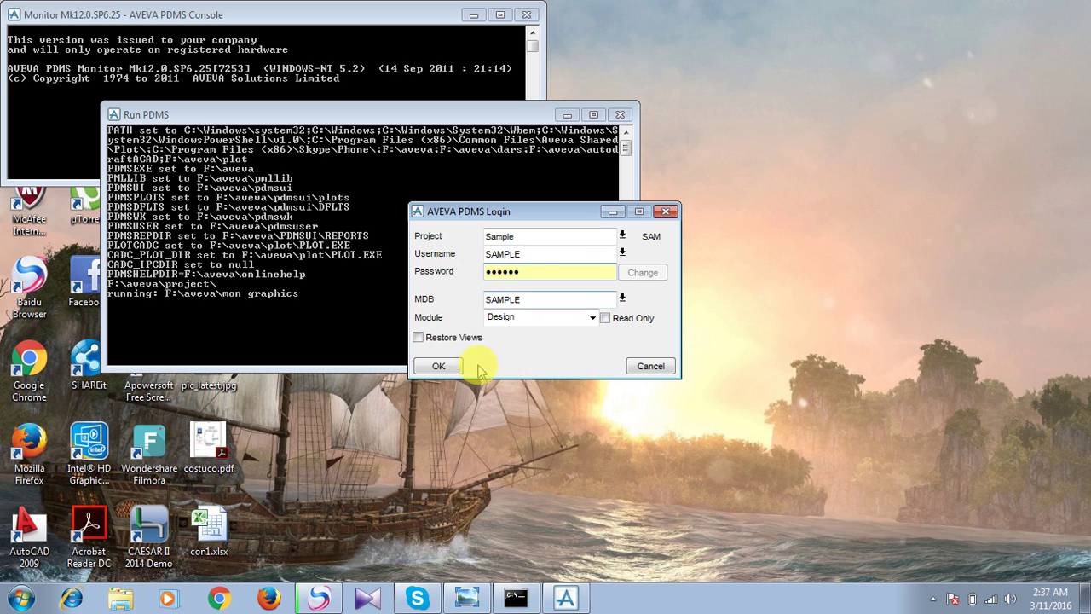
click(442, 368)
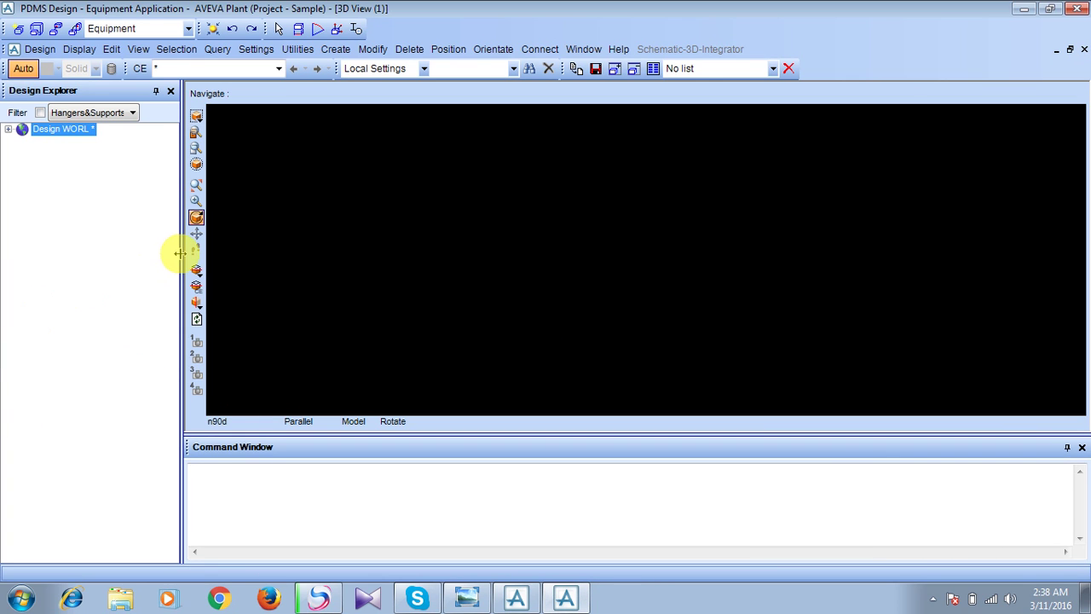
Narrow the Design Explorer, then undock the Command Window and shrink it to fit over the explorer's lower part.
drag(177, 252, 124, 251)
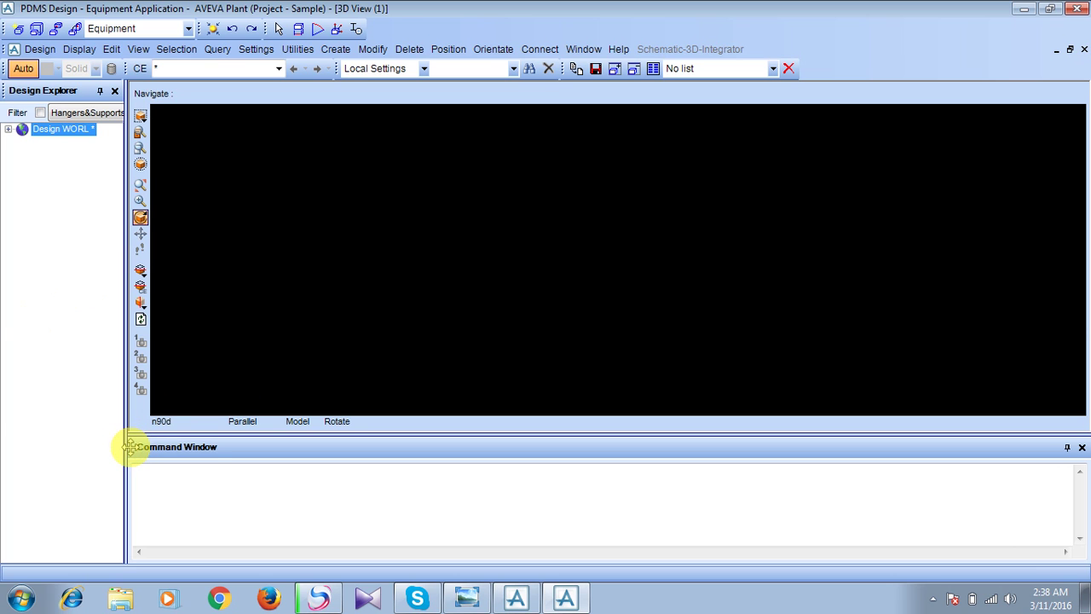
drag(129, 447, 182, 407)
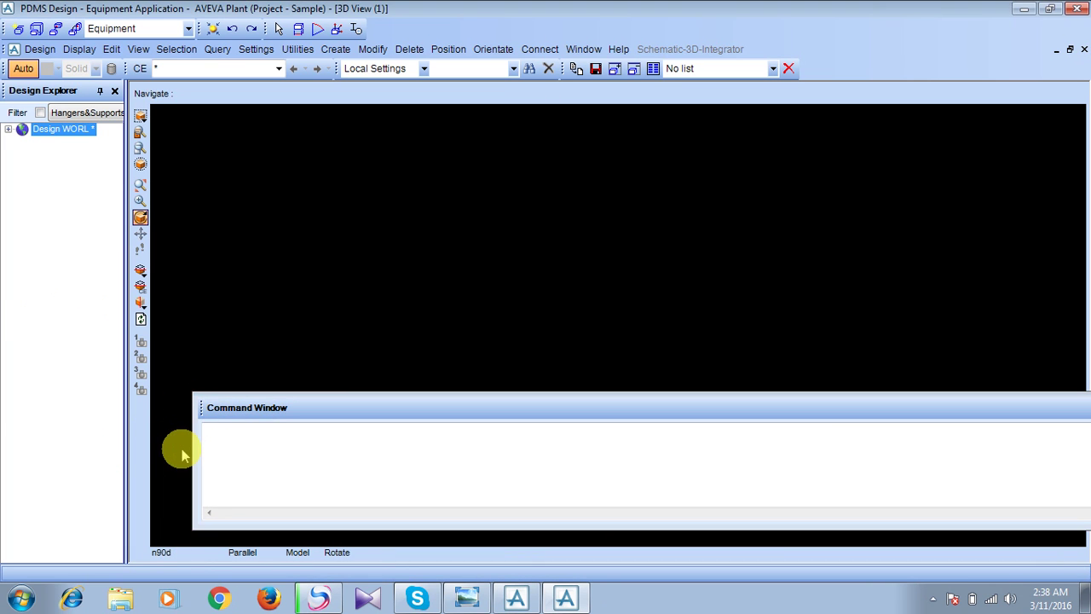
drag(182, 450, 699, 438)
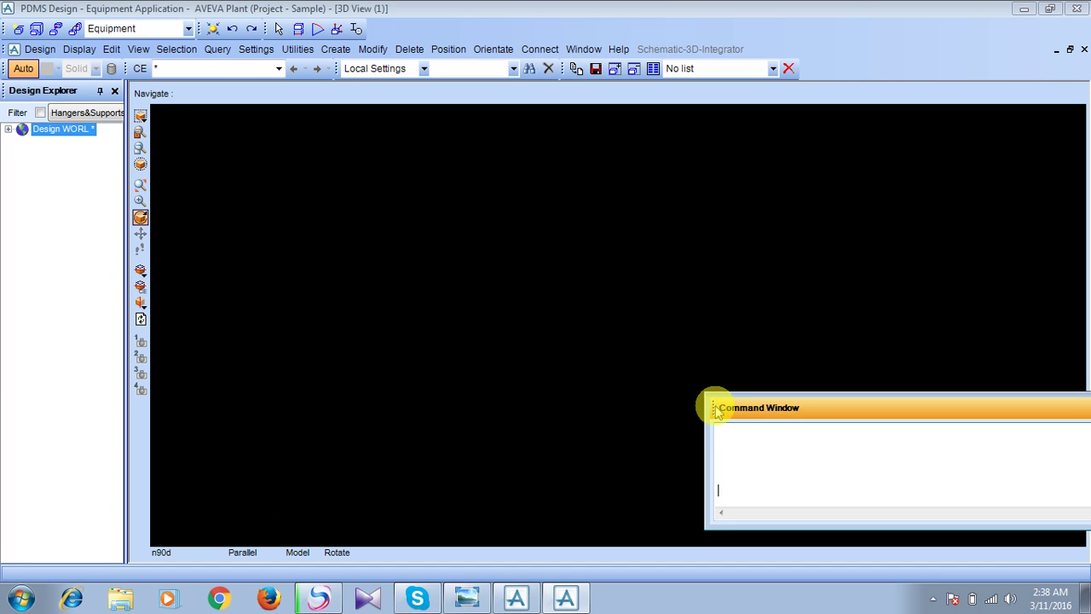
drag(712, 405, 14, 448)
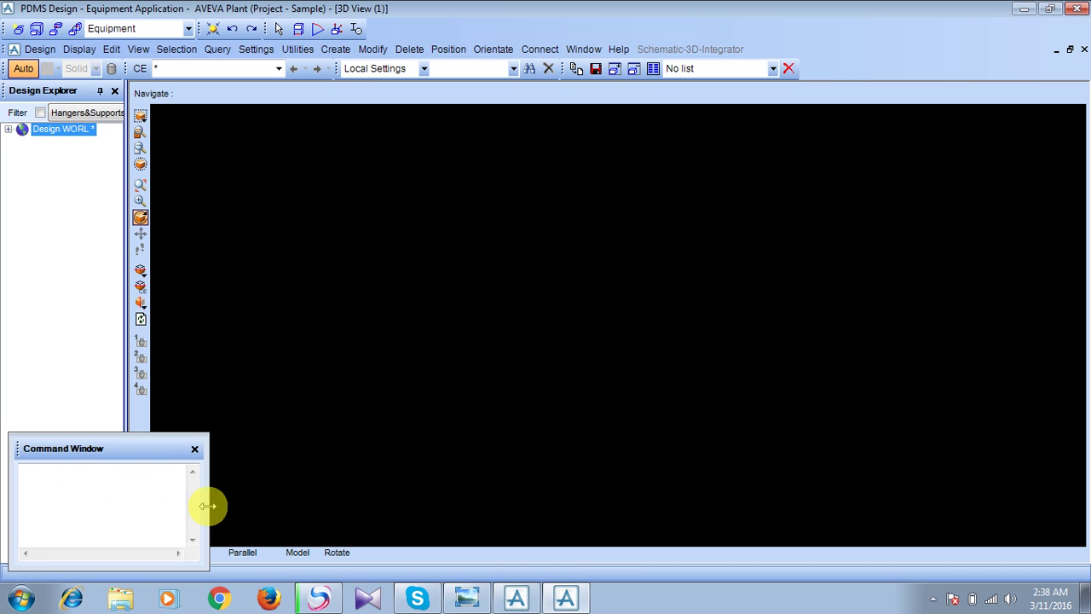
drag(208, 505, 141, 511)
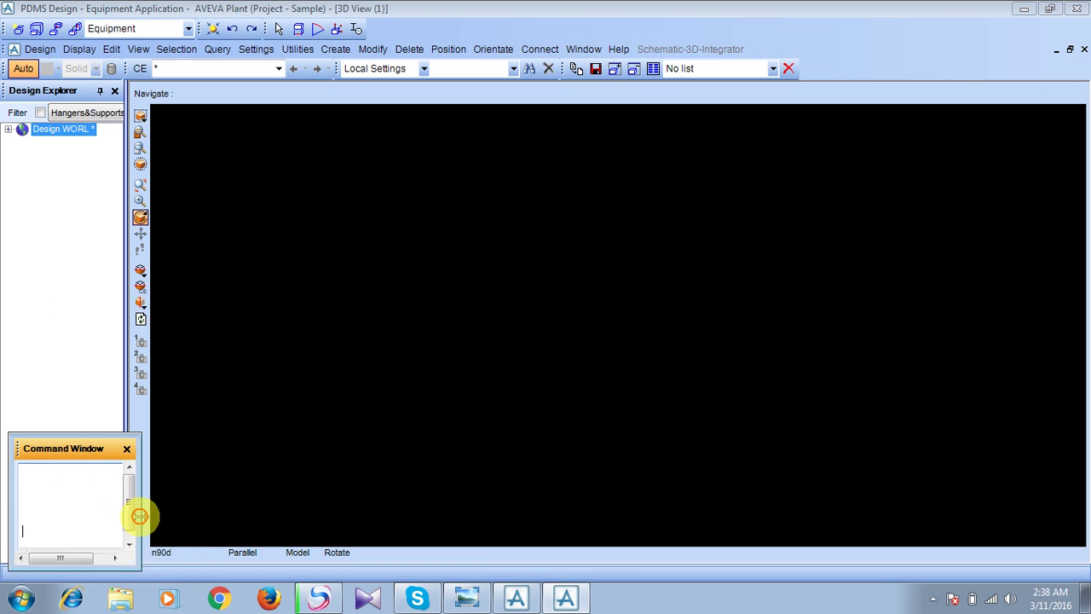
Show the Members window and place it just below the world element of the Design Explorer.
click(80, 51)
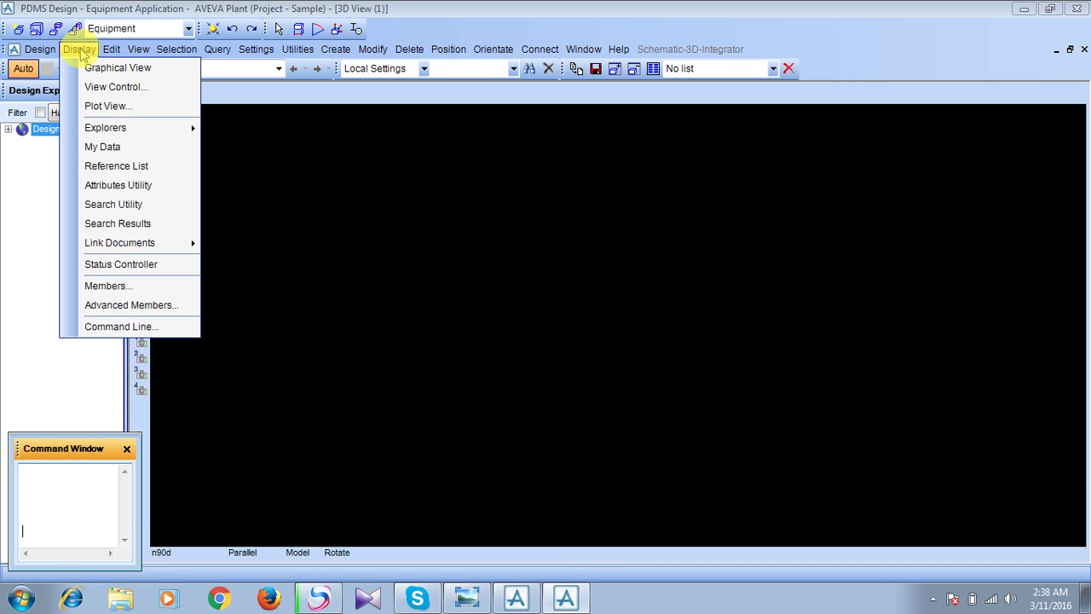
click(122, 287)
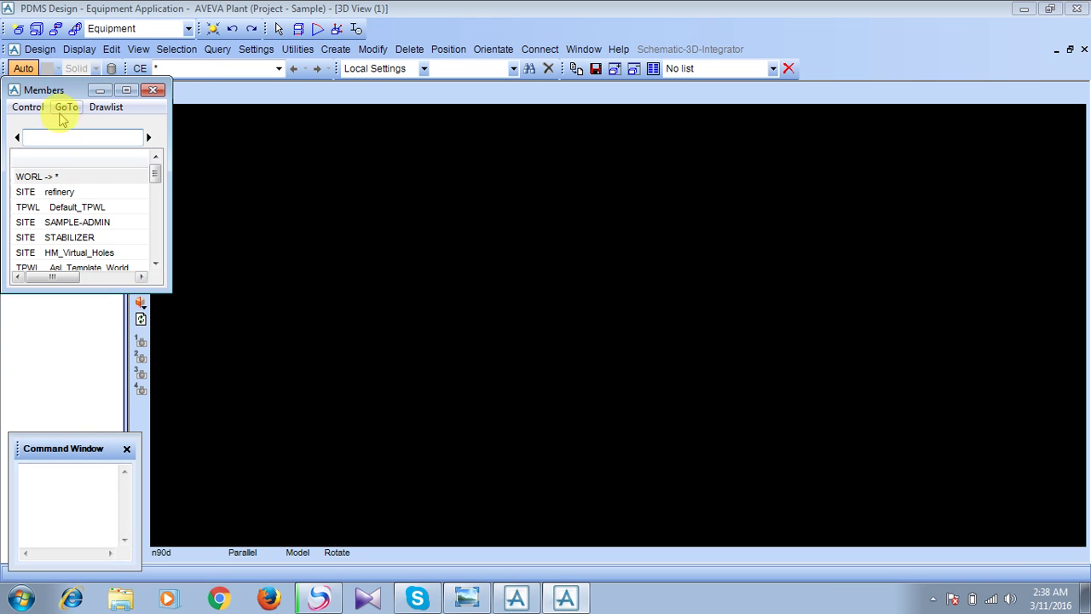
drag(41, 93, 48, 171)
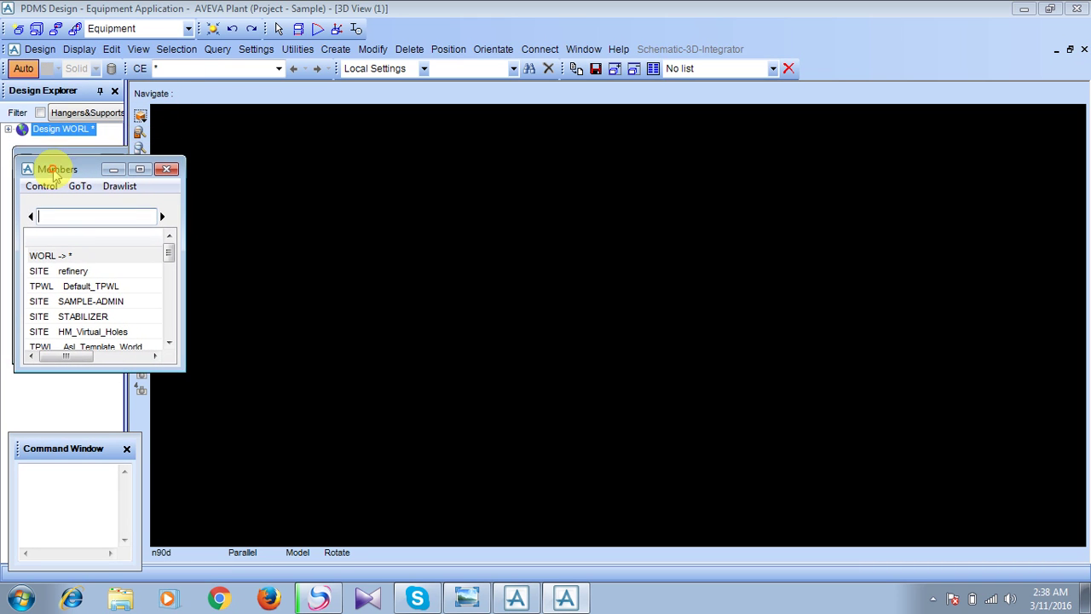
click(40, 50)
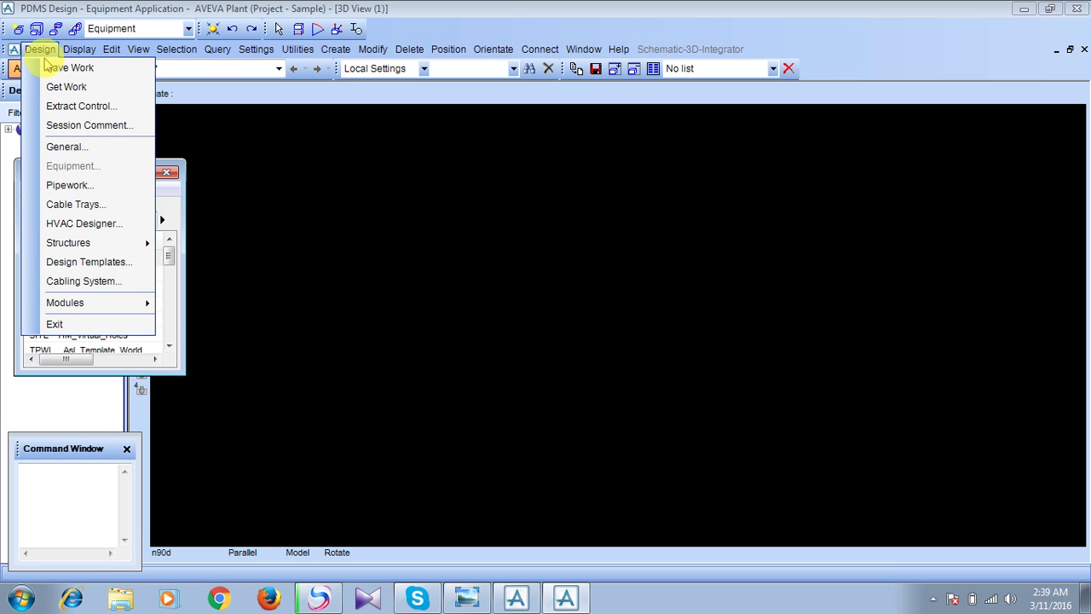
click(40, 49)
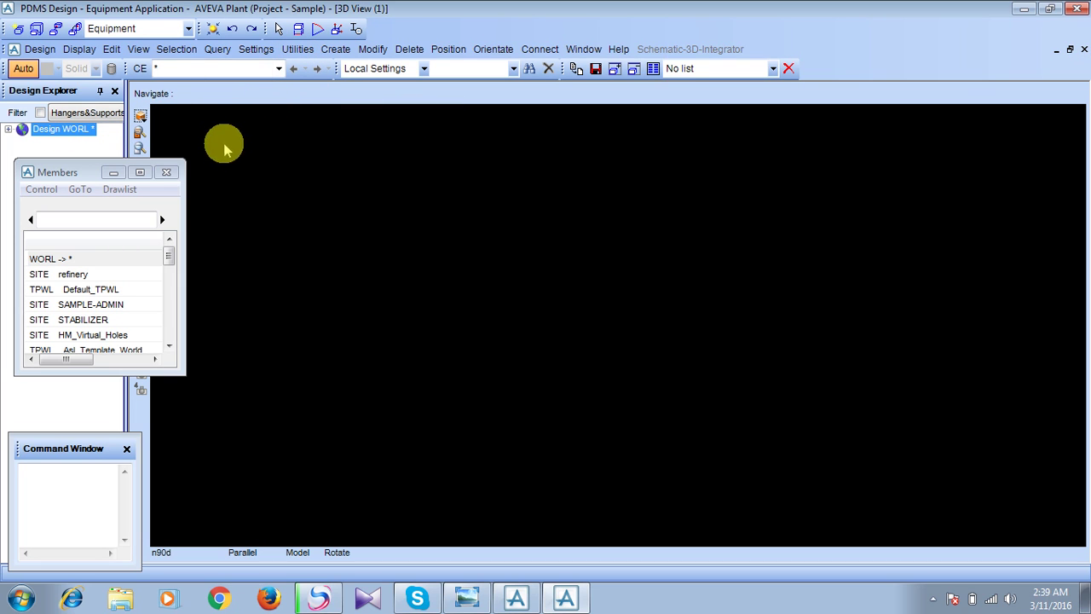
drag(76, 179, 75, 194)
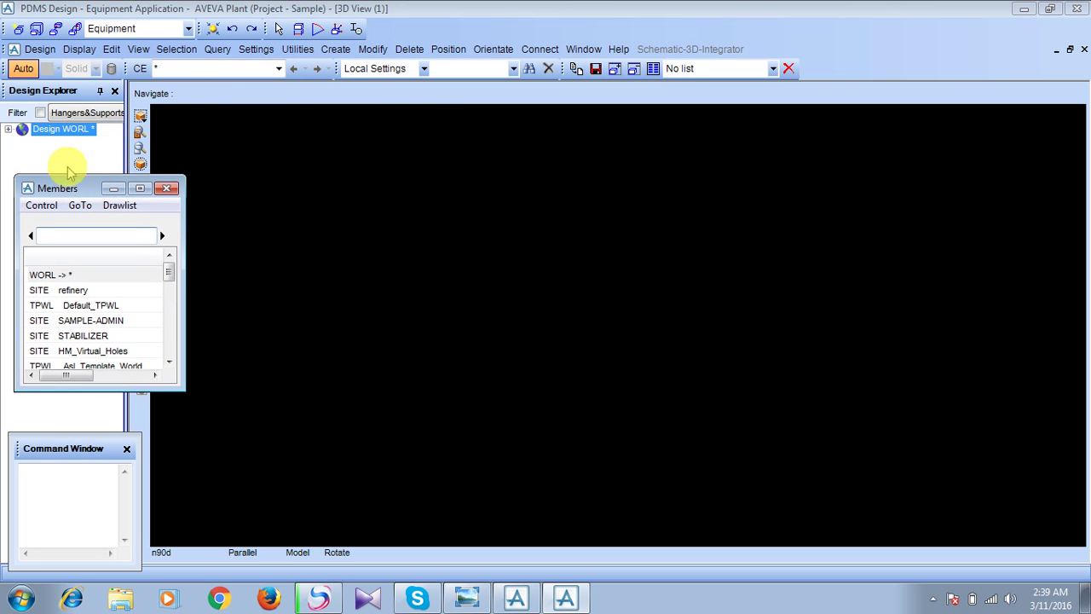
click(64, 132)
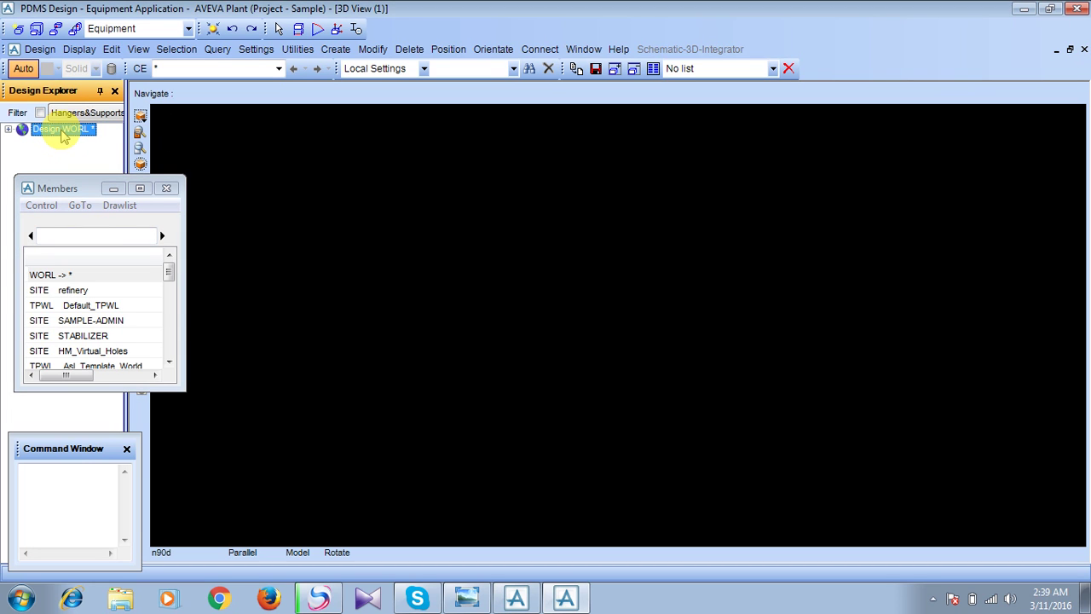
click(39, 273)
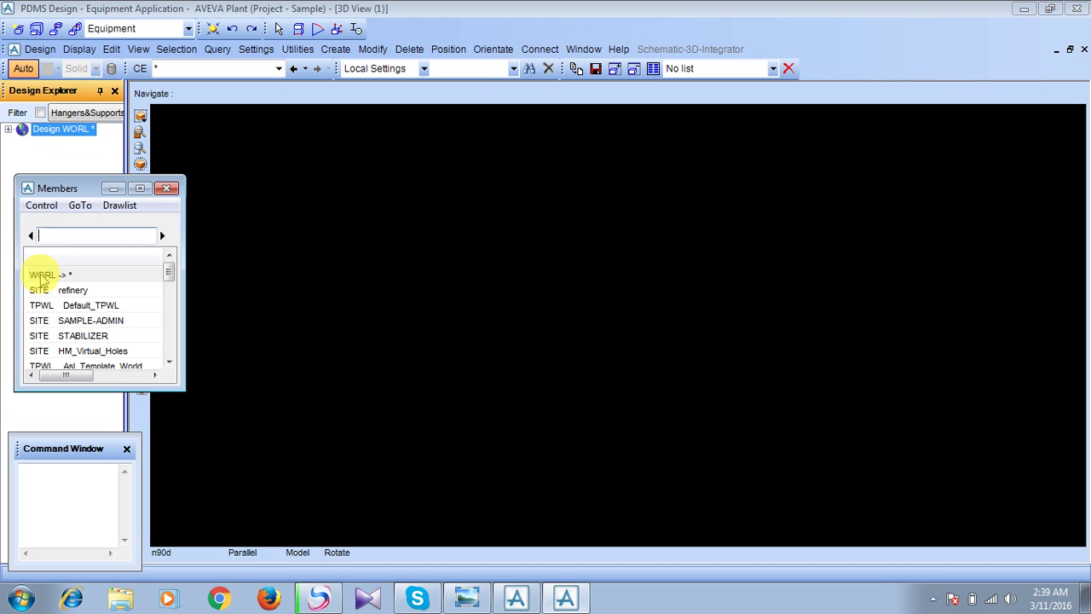
click(191, 162)
click(336, 48)
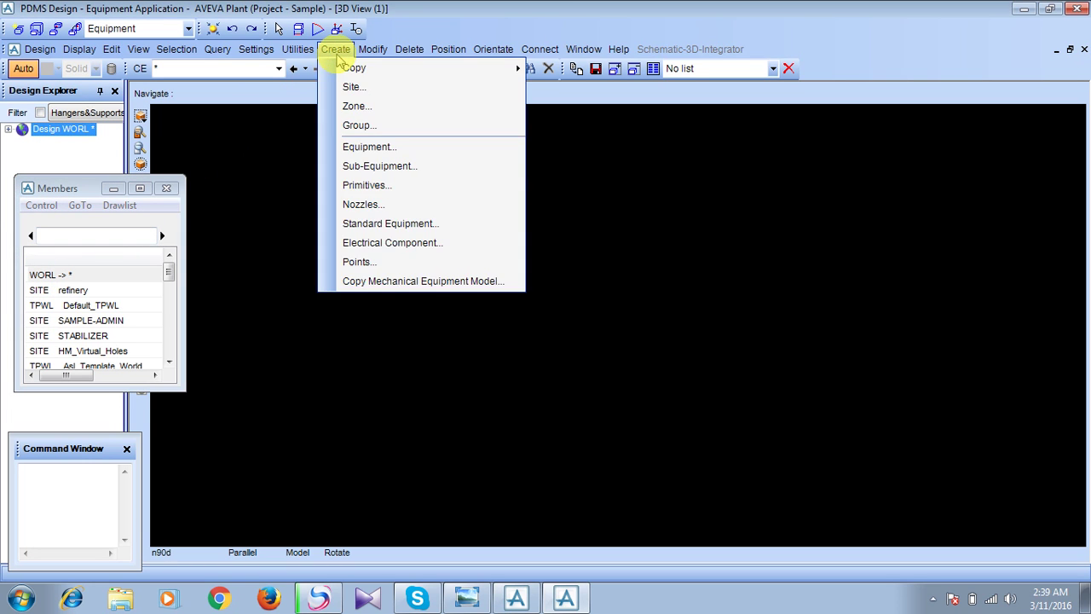
click(1085, 596)
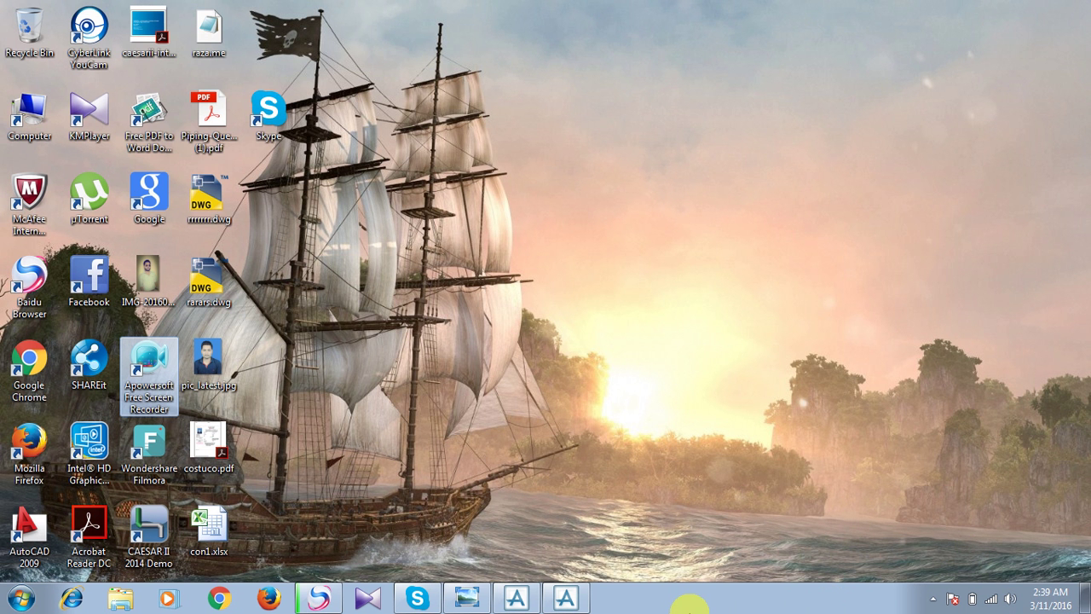
click(566, 599)
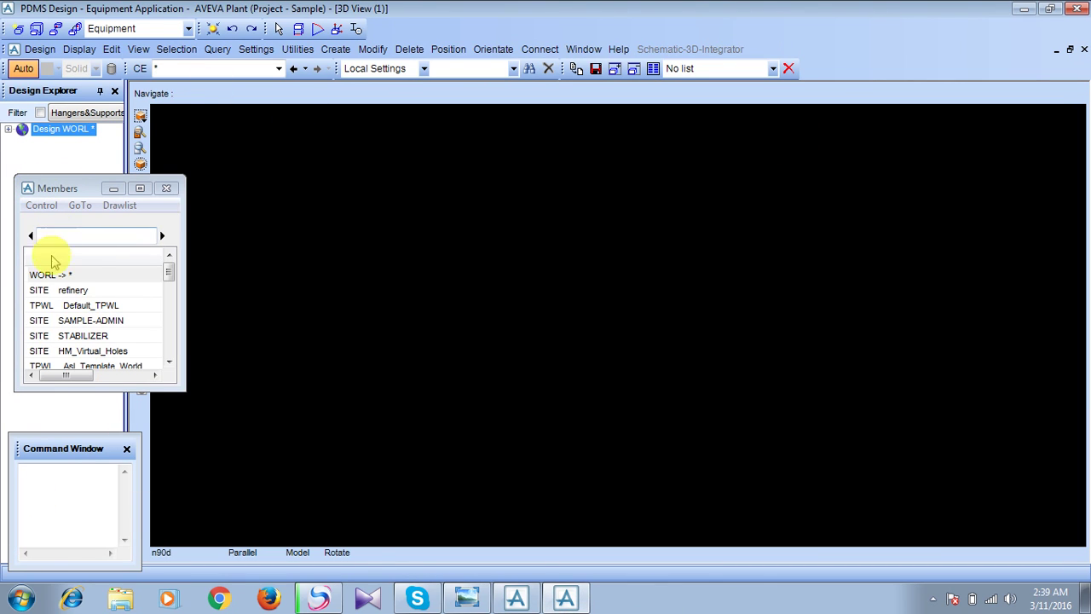
Create a site named tem_ref_zone under the design world, leaving its purpose unset, and select it in the Members list.
click(48, 277)
click(336, 49)
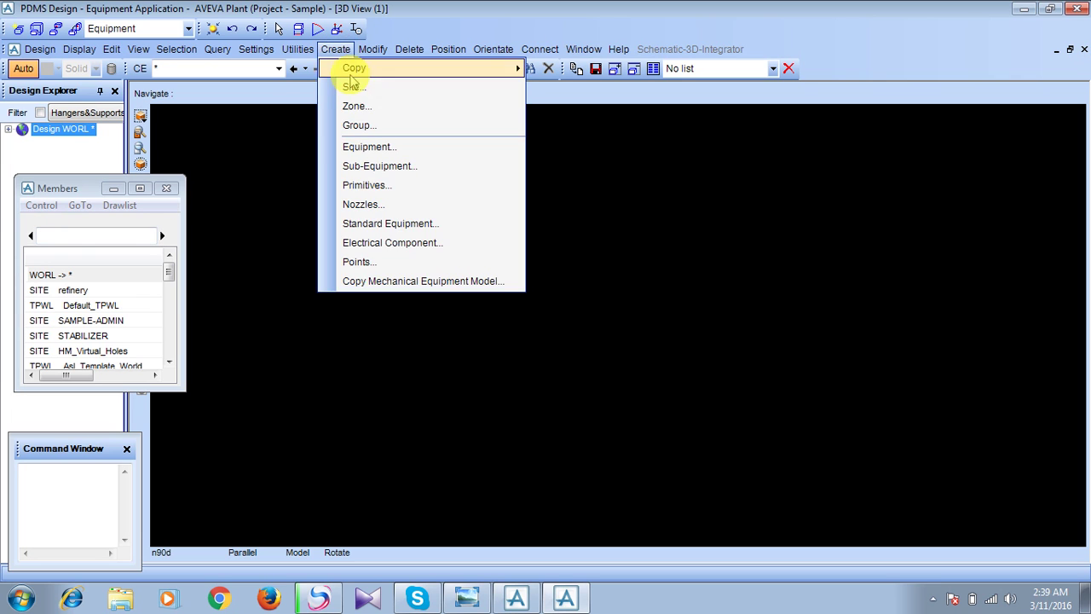
click(356, 89)
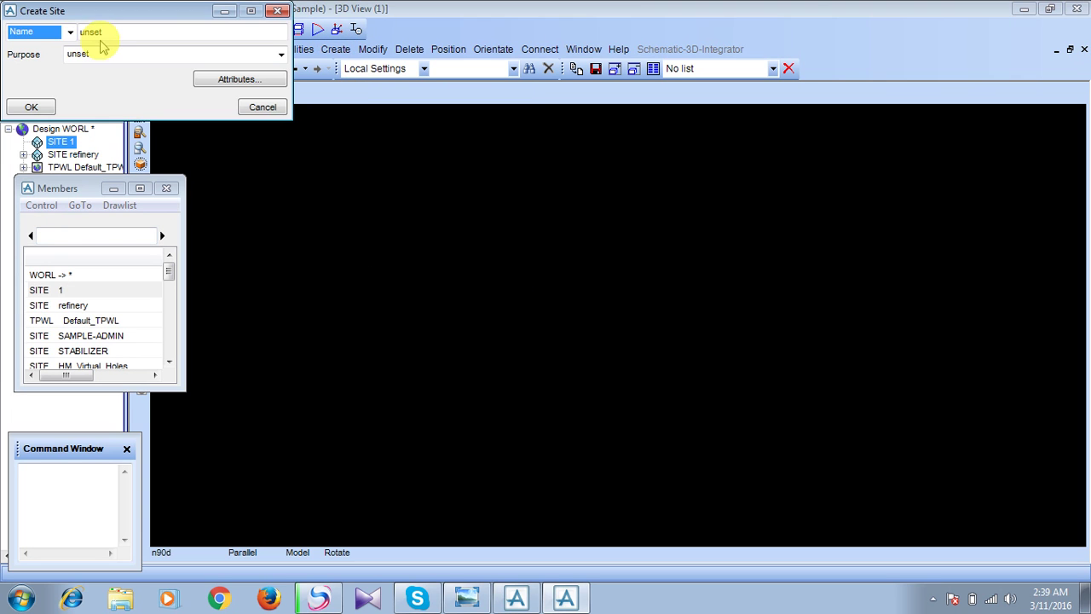
click(113, 32)
drag(113, 31, 64, 38)
key(BackSpace)
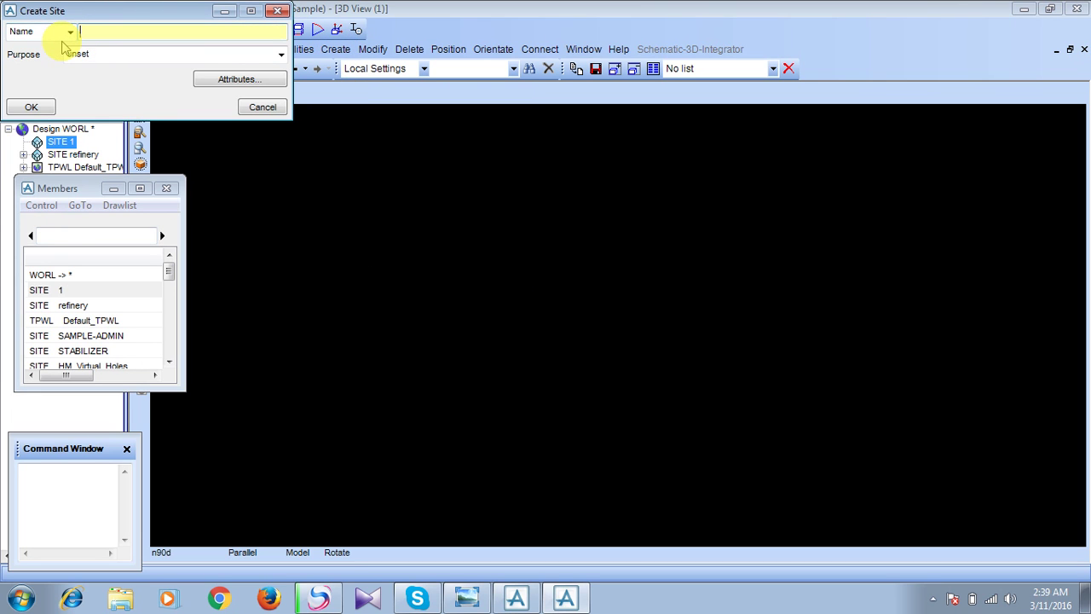
text(tem_ref_zone)
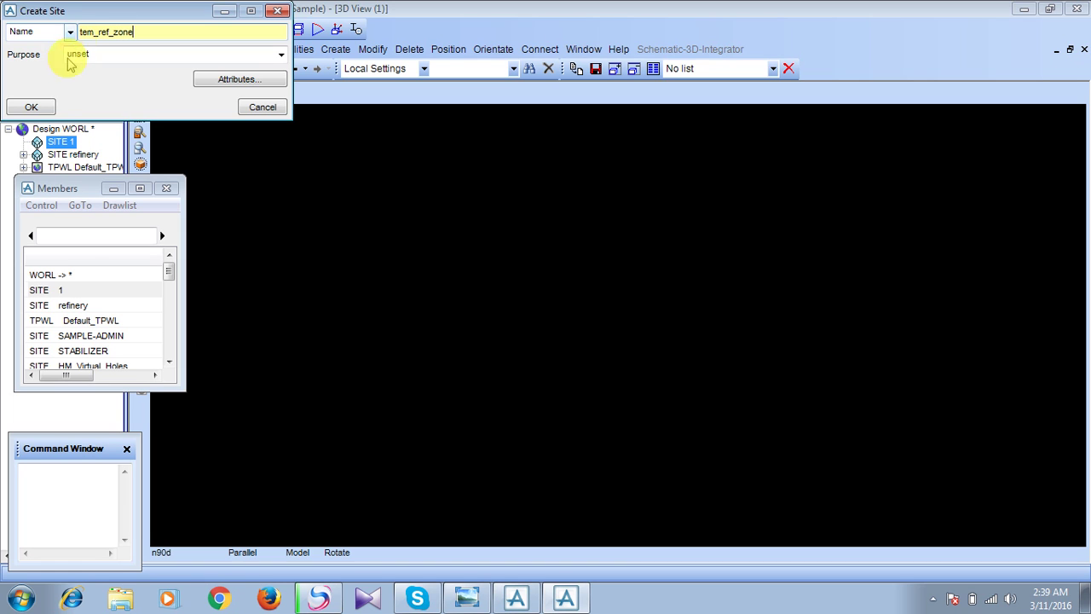
click(46, 106)
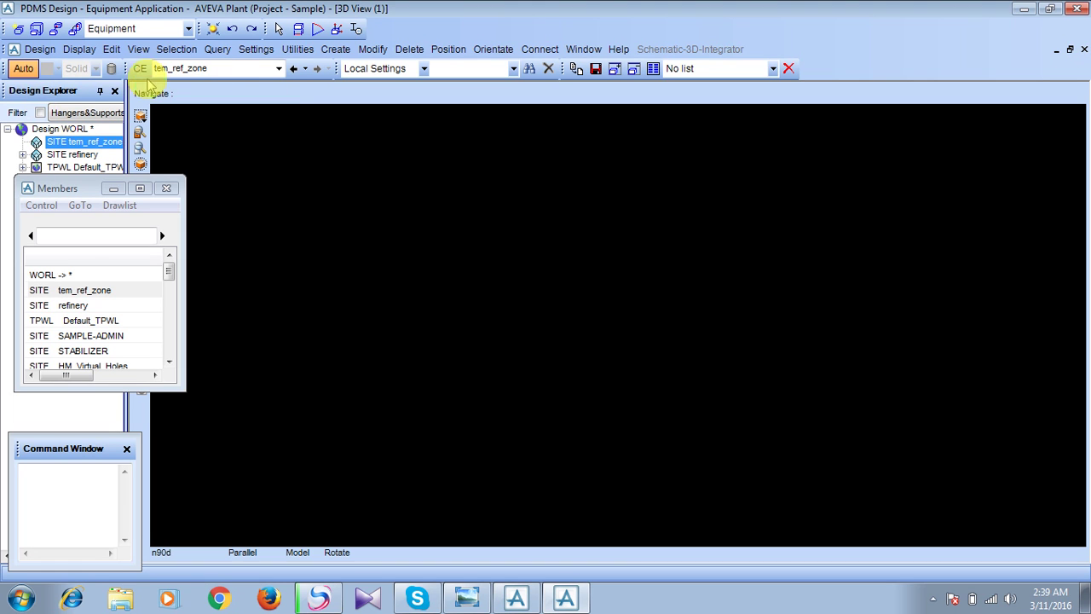
click(92, 294)
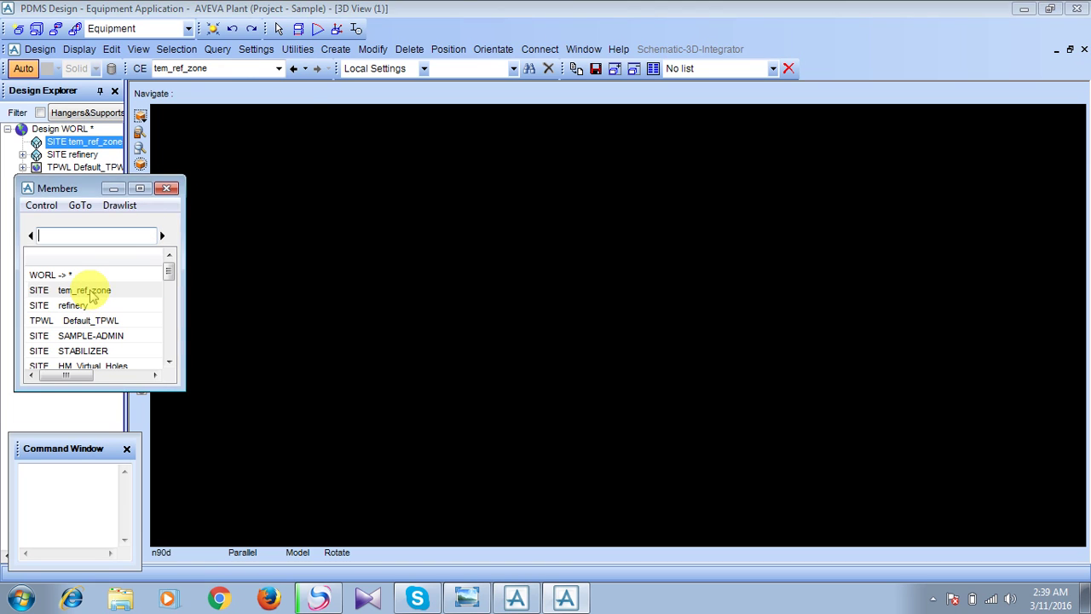
Create a zone named zone_ref under the site tem_ref_zone, leaving its purpose unset.
click(337, 50)
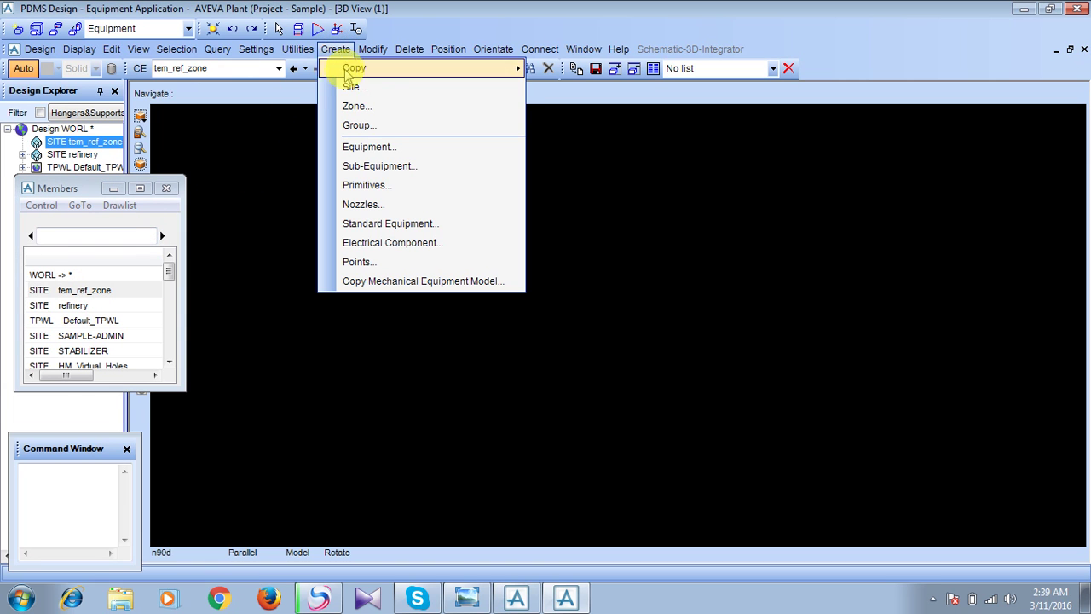
click(355, 107)
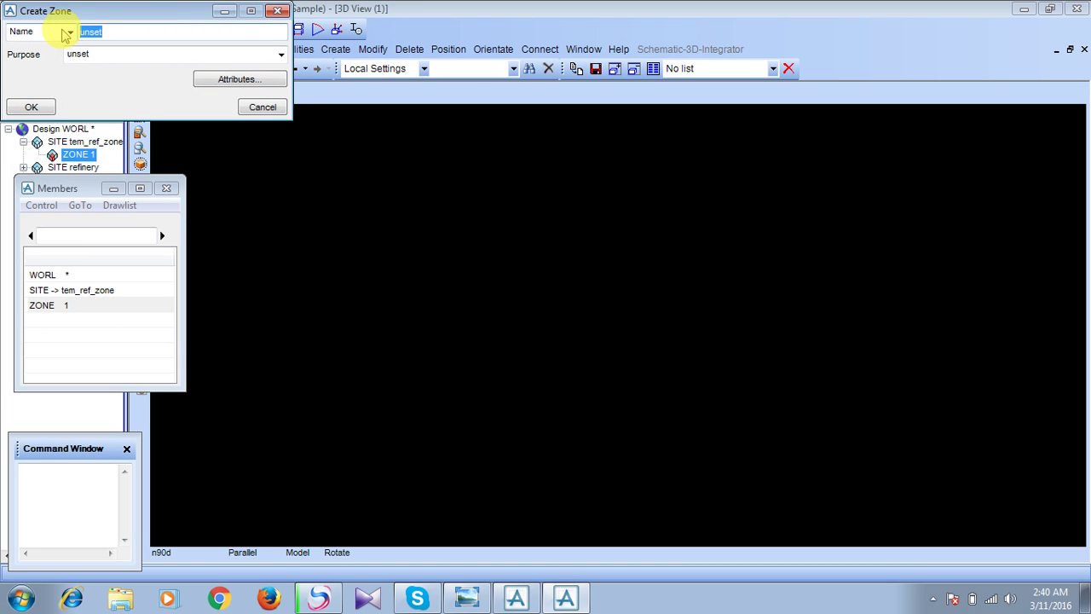
key(BackSpace)
text(zone_ref)
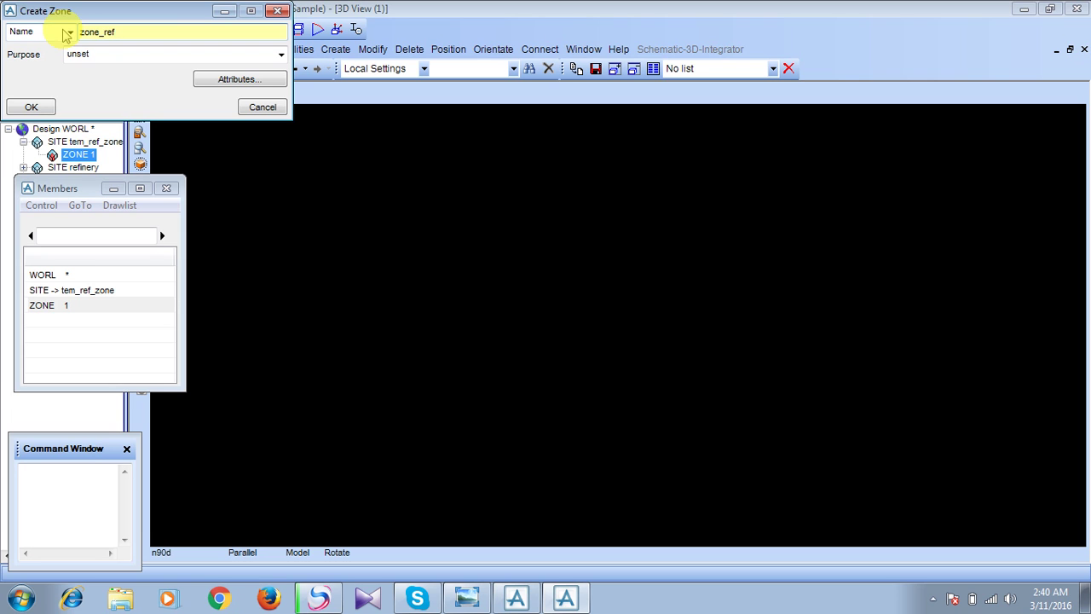
click(48, 108)
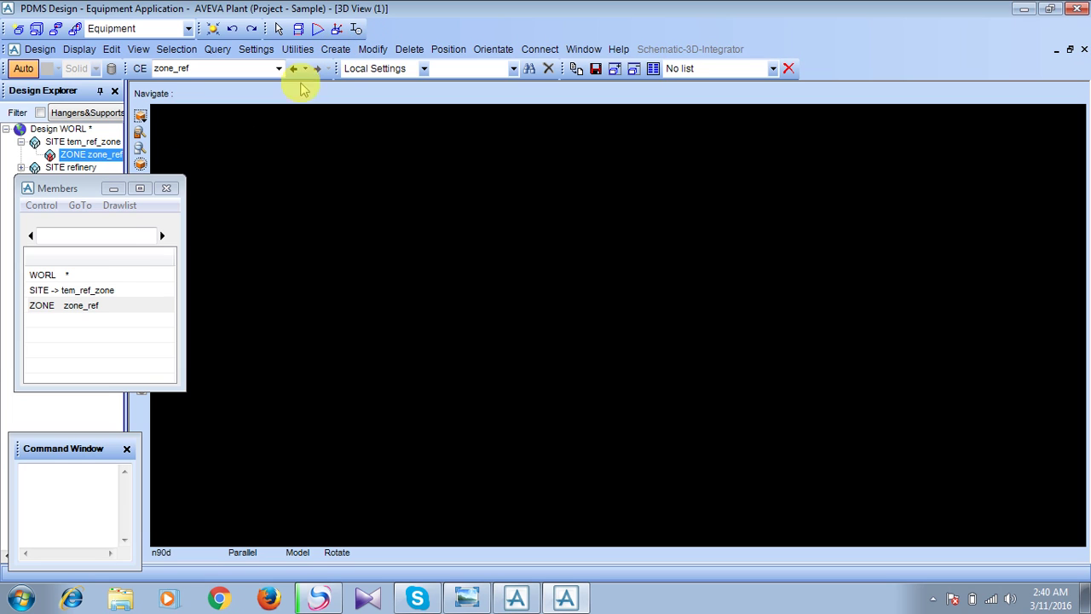
Create an equipment element named ref_d1201 in zone_ref, keeping its position at East 0, North 0, Up 0.
click(336, 49)
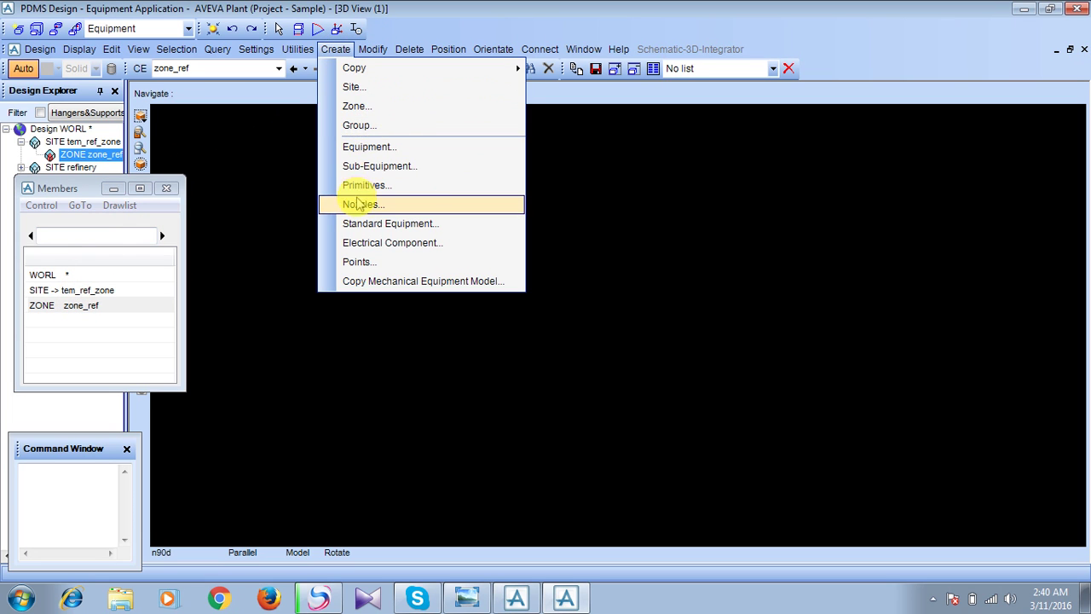
click(359, 148)
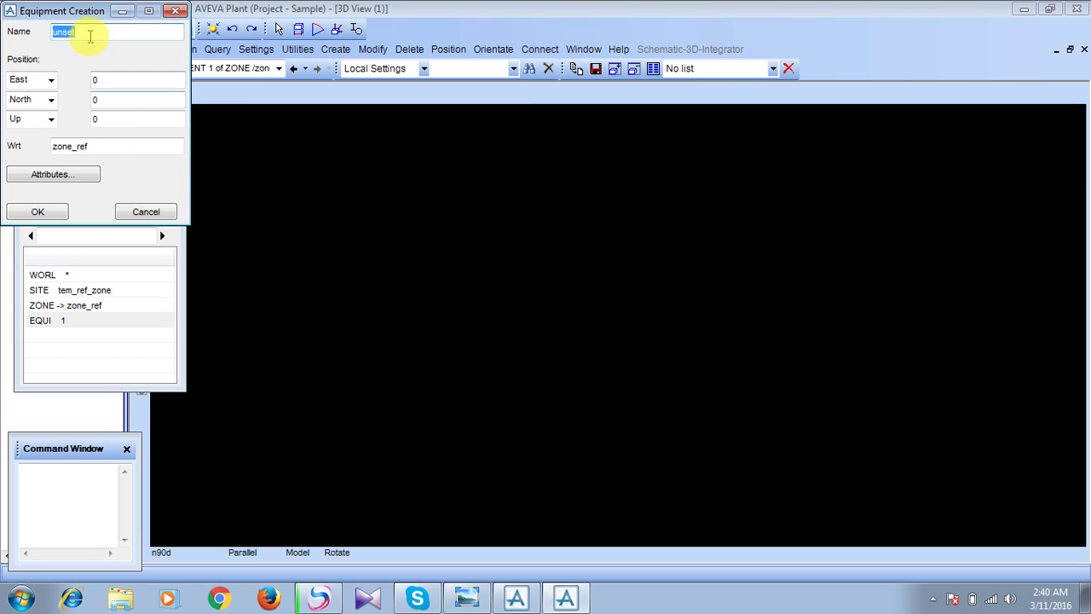
key(BackSpace)
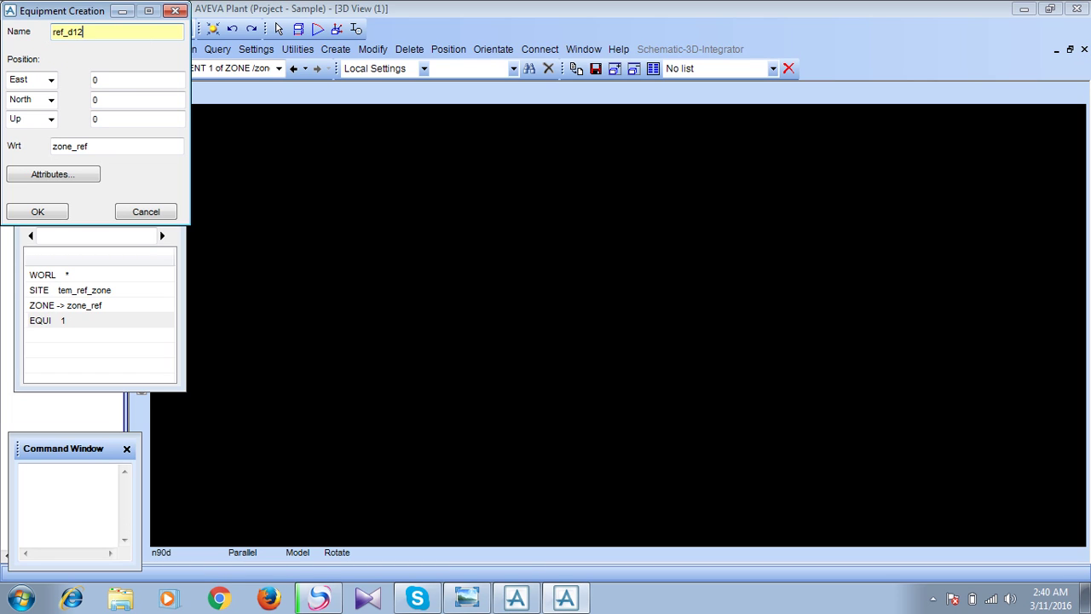
click(43, 211)
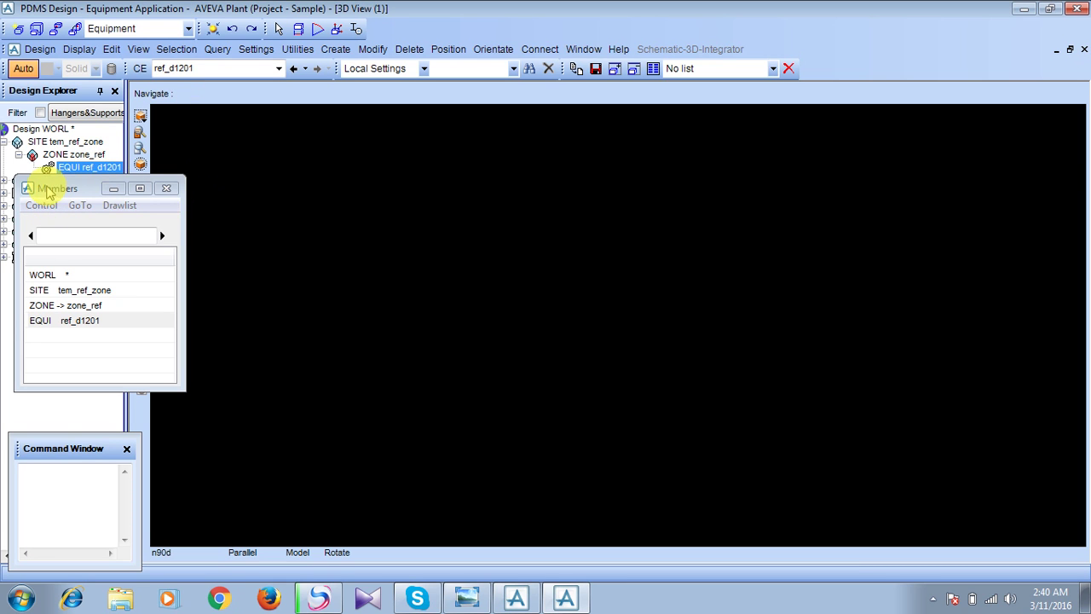
click(44, 188)
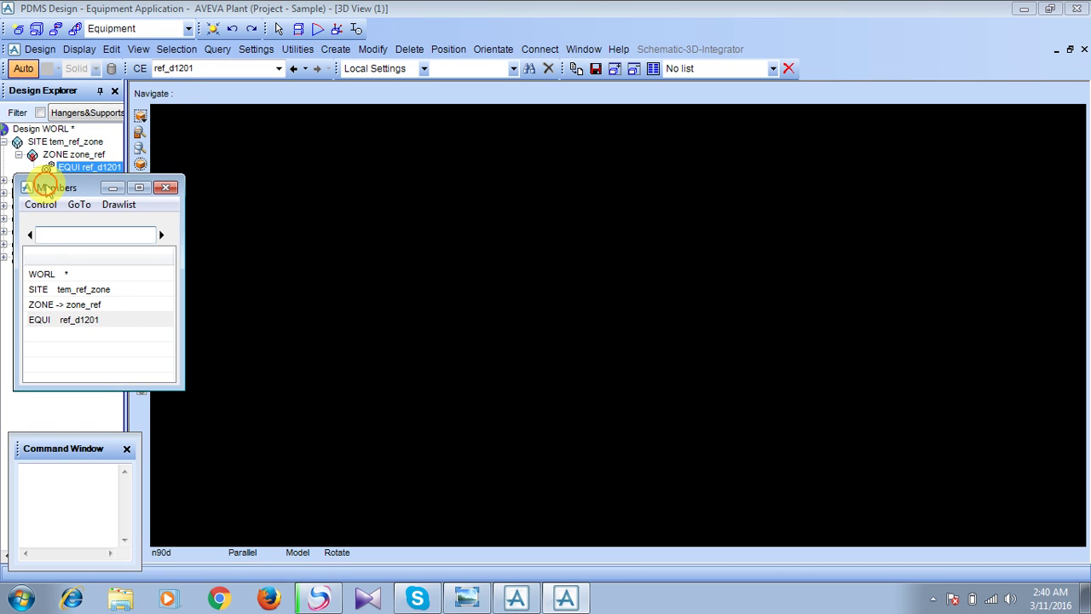
Consult the drum's body and end shapes in the vessel drawing and open the primitive creation form for ref_d1201.
click(475, 599)
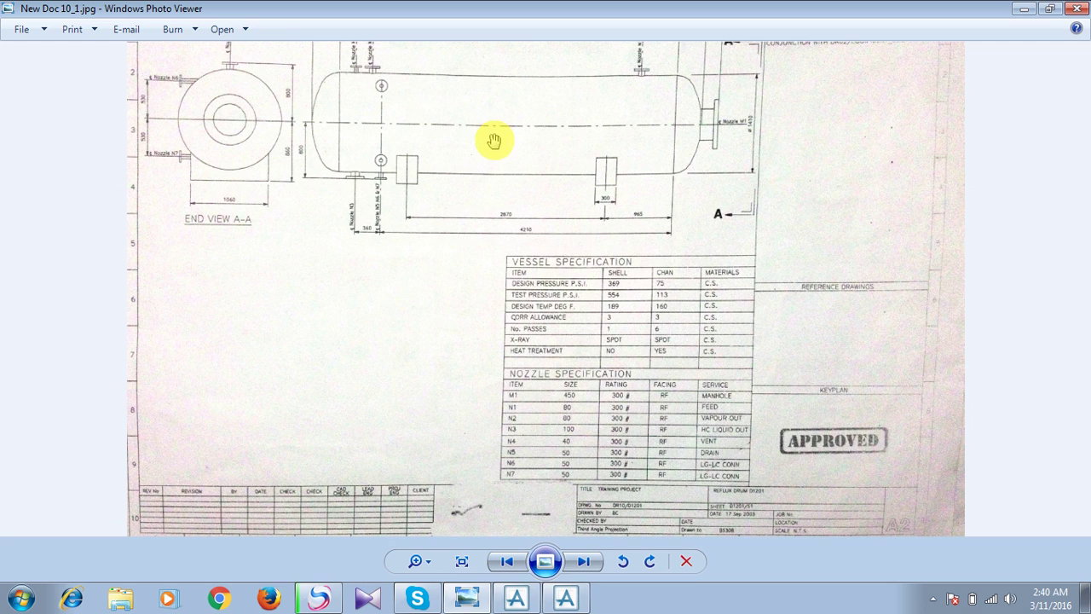
drag(492, 141, 494, 146)
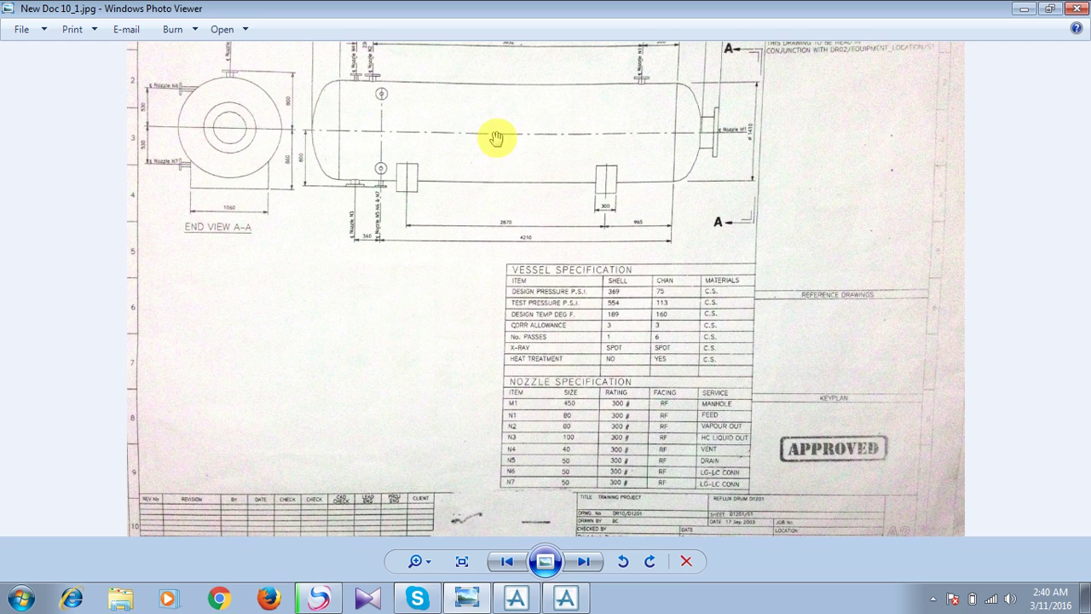
scroll(483, 124, up, 2)
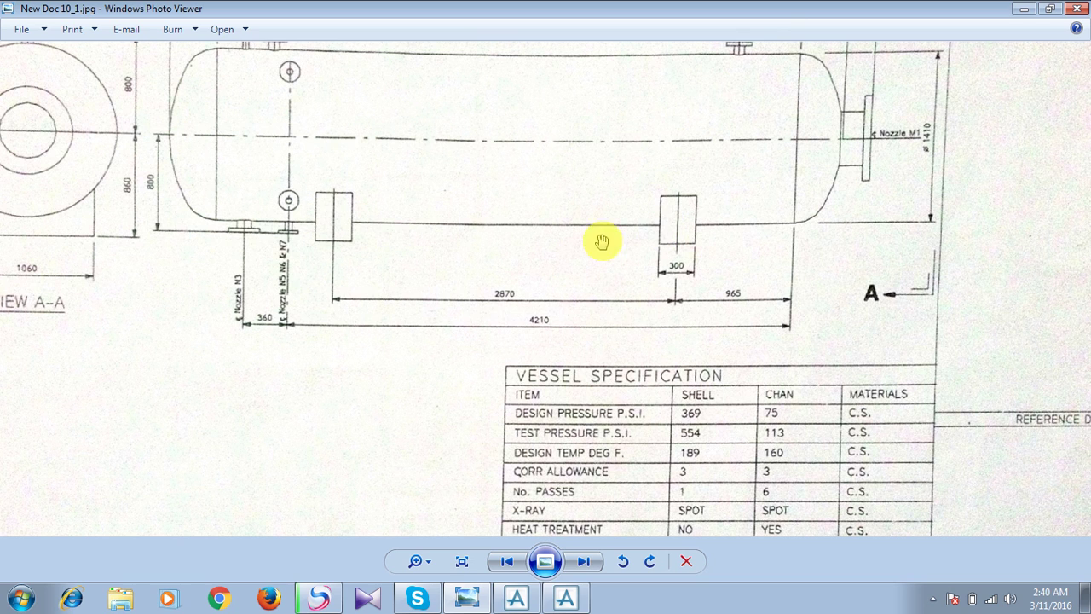
click(1026, 10)
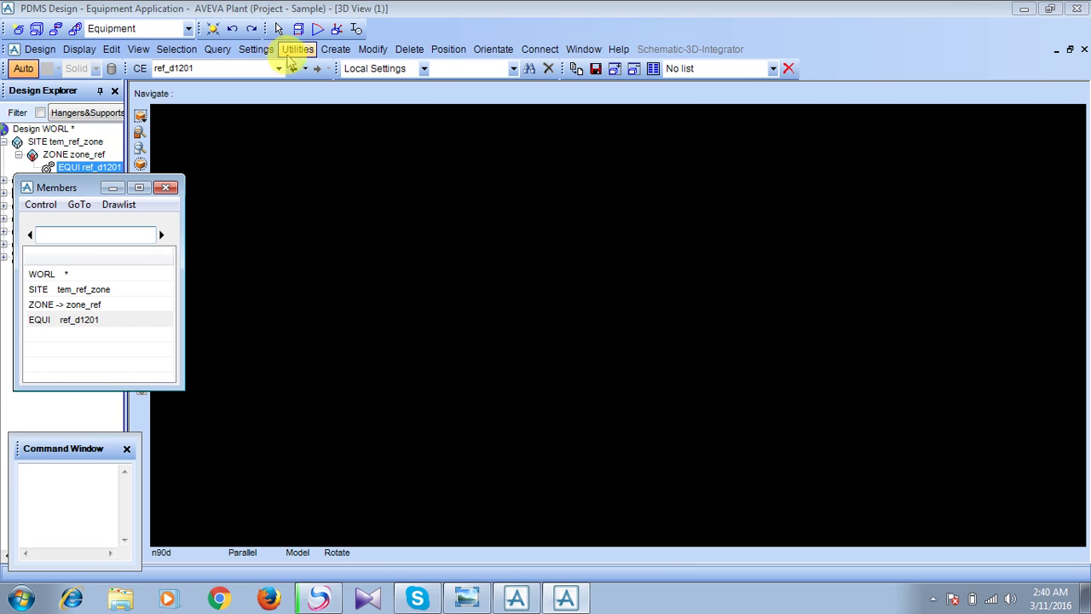
click(335, 49)
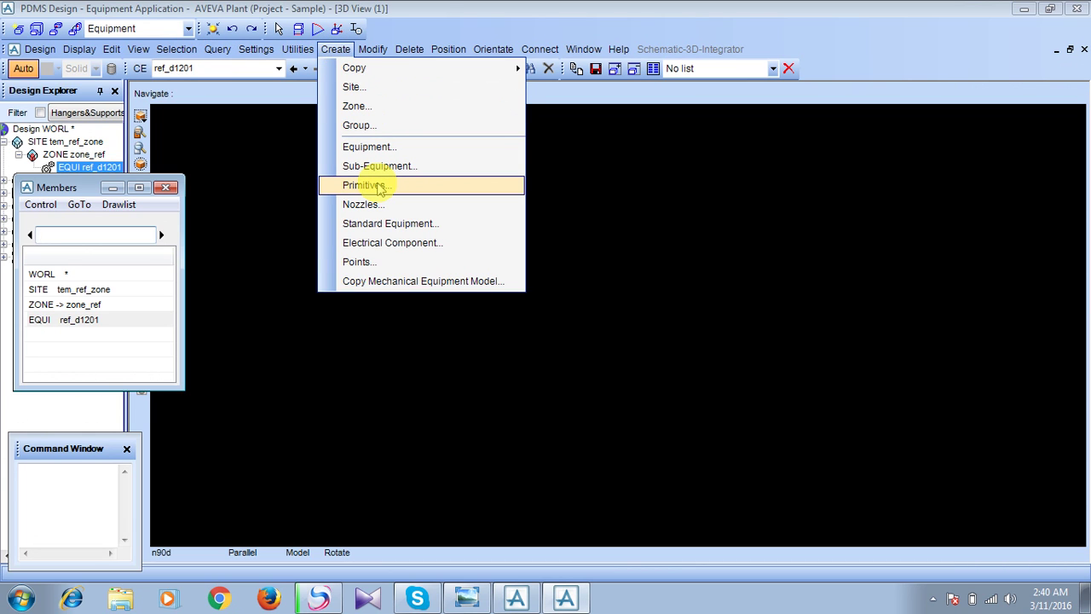
click(379, 187)
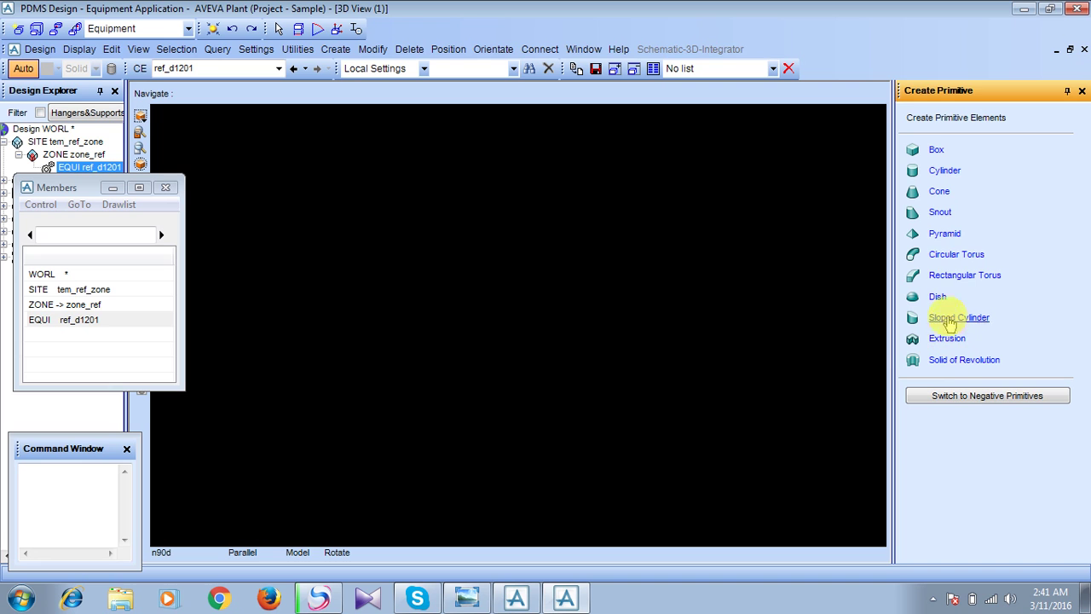
click(466, 598)
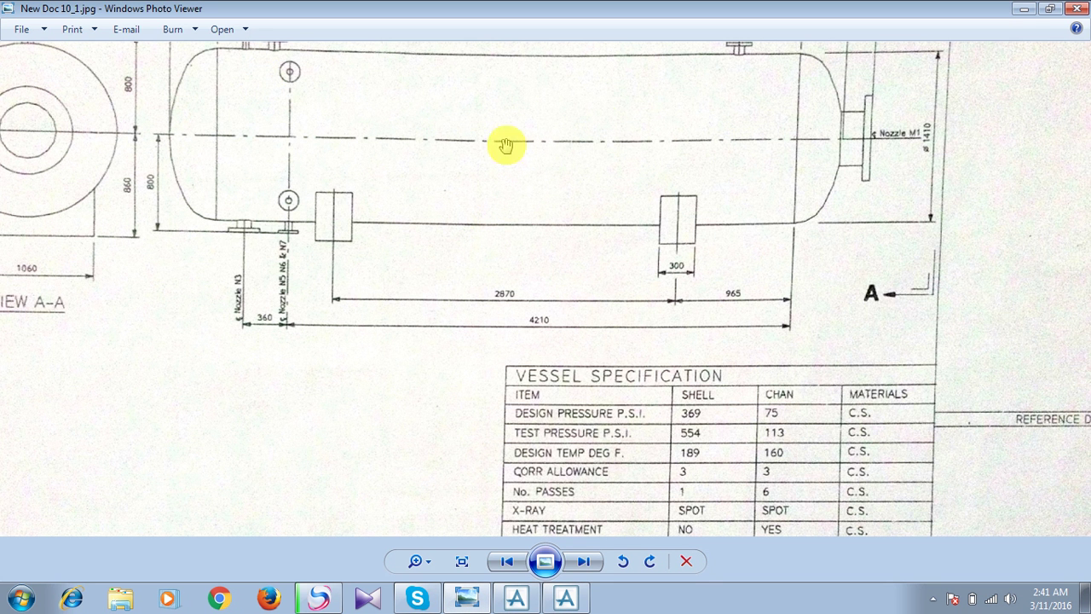
click(1027, 10)
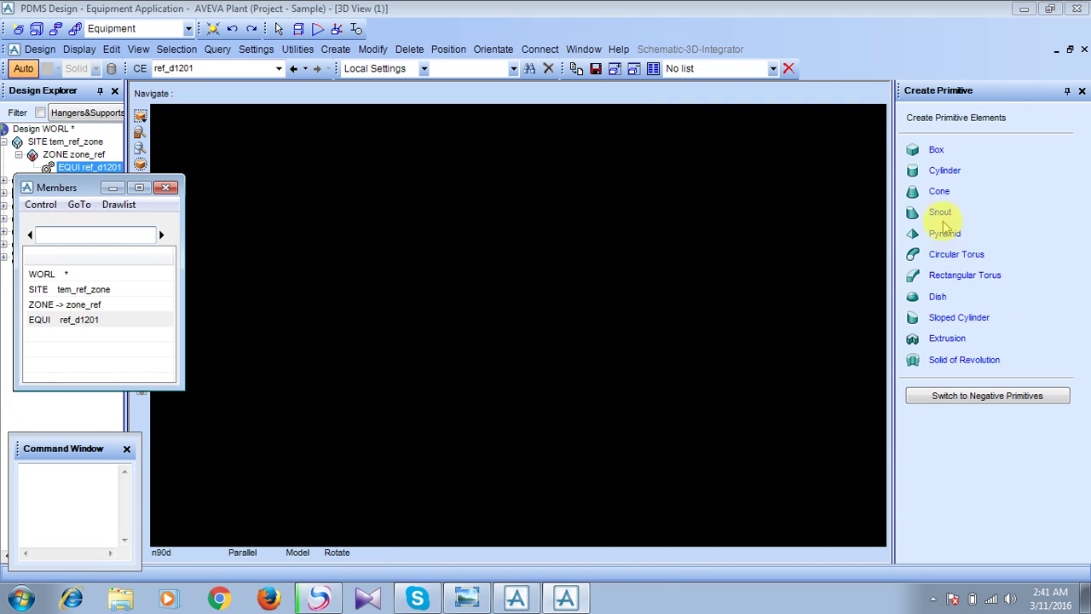
Start a cylinder primitive for the drum shell and set its height to 4800 from the dimensions in the drawing.
click(938, 174)
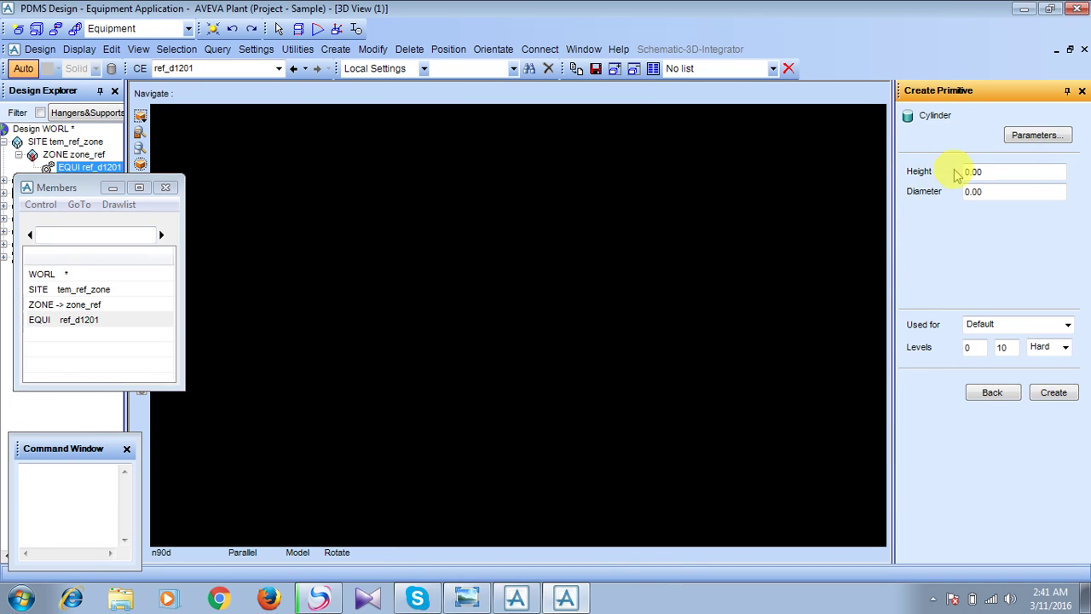
key(BackSpace)
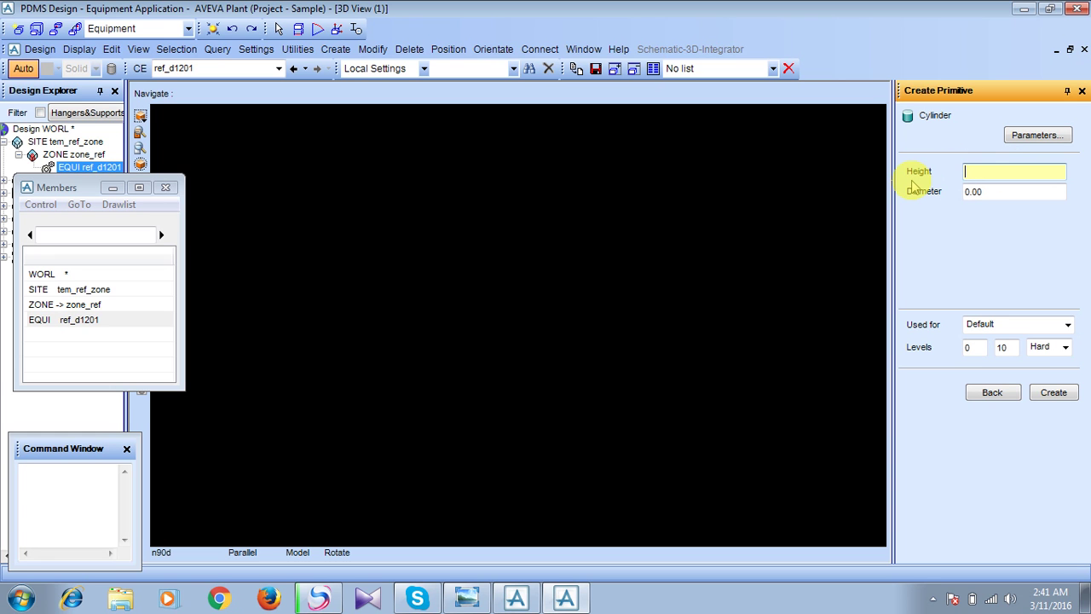
click(466, 598)
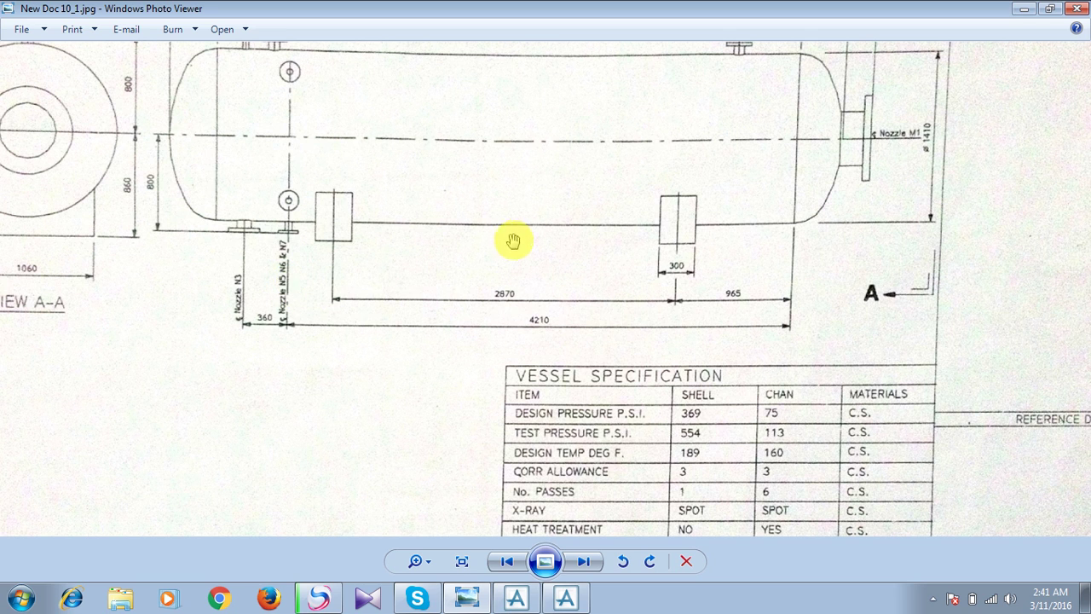
mouse_move(418, 117)
mouse_down()
mouse_move(417, 198)
mouse_move(431, 246)
mouse_up()
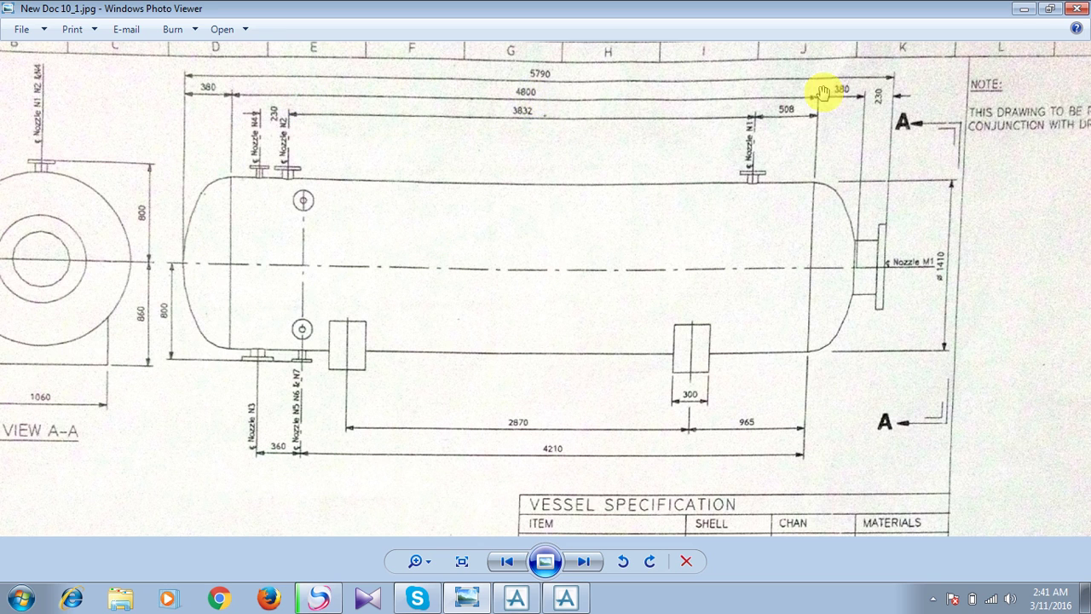
click(1023, 8)
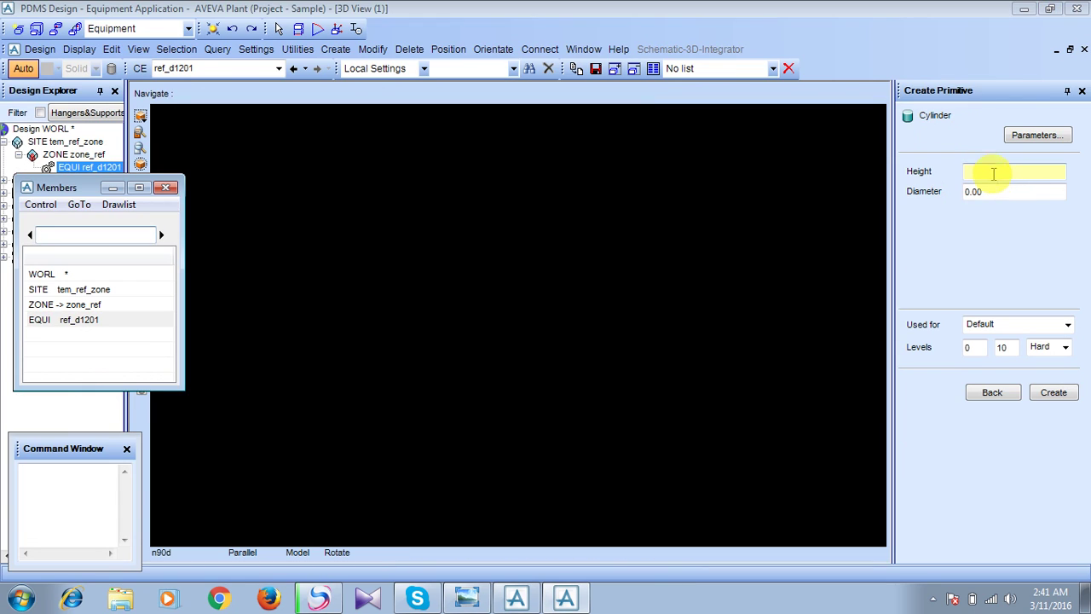
click(993, 173)
text(48)
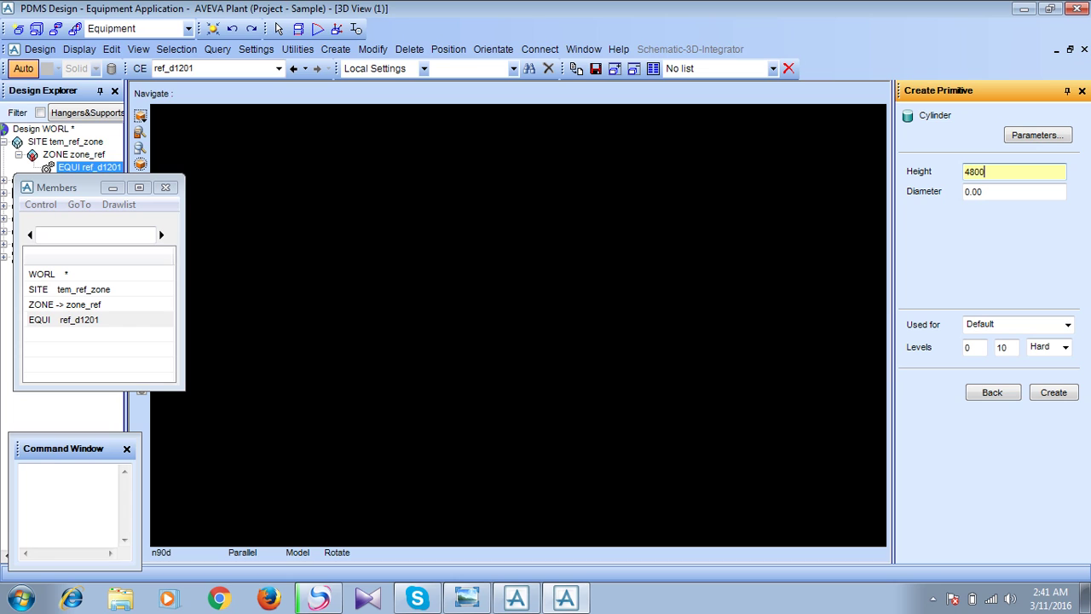
text(00)
Set the shell cylinder's diameter to 1410 and create it under ref_d1201.
key(Tab)
key(BackSpace)
key(BackSpace)
key(BackSpace)
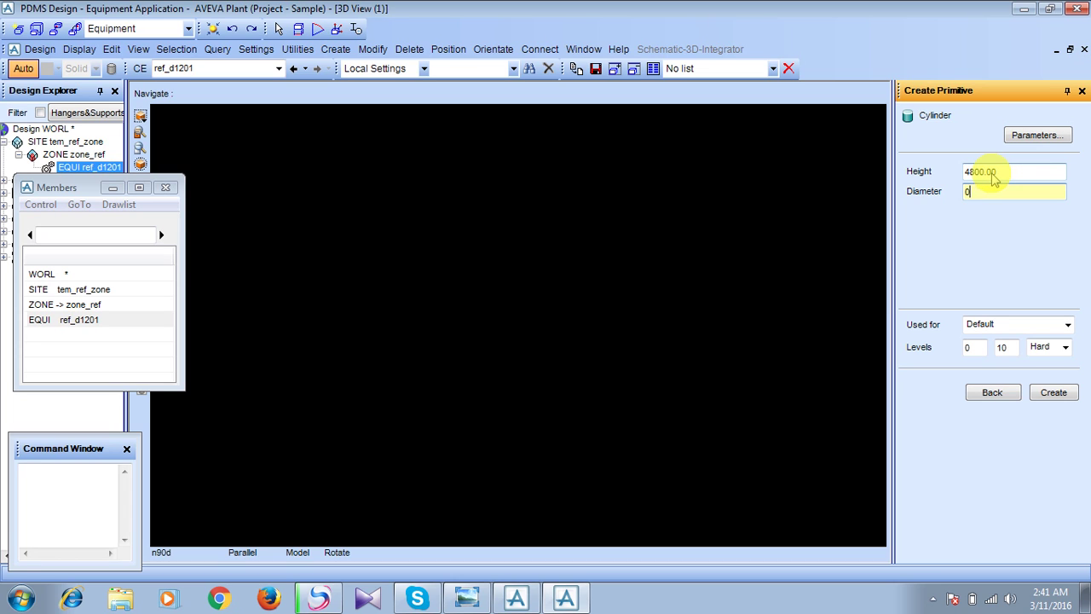
text(141)
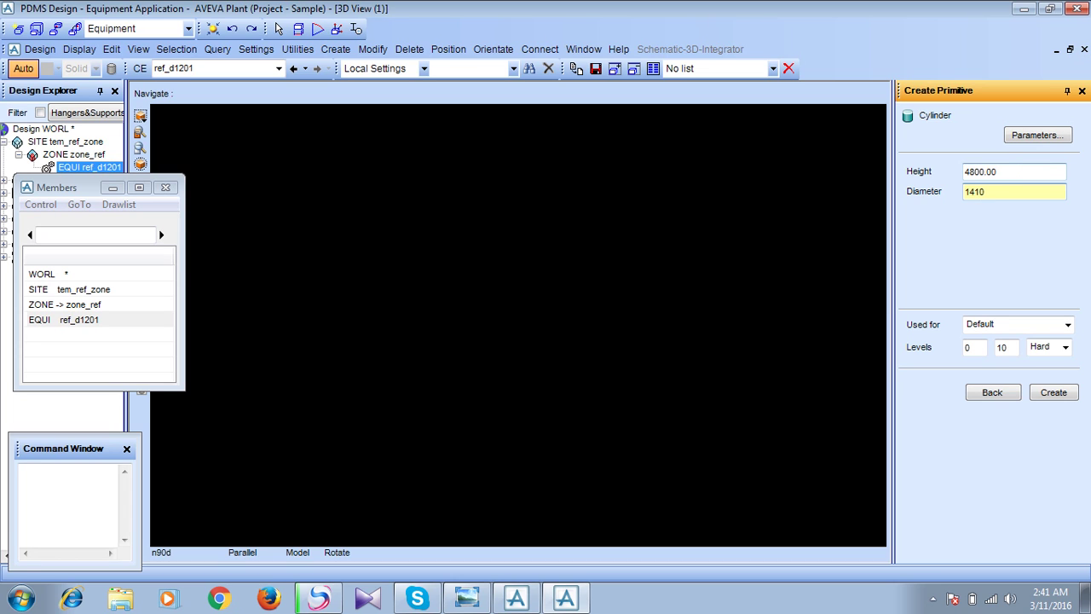
key(Return)
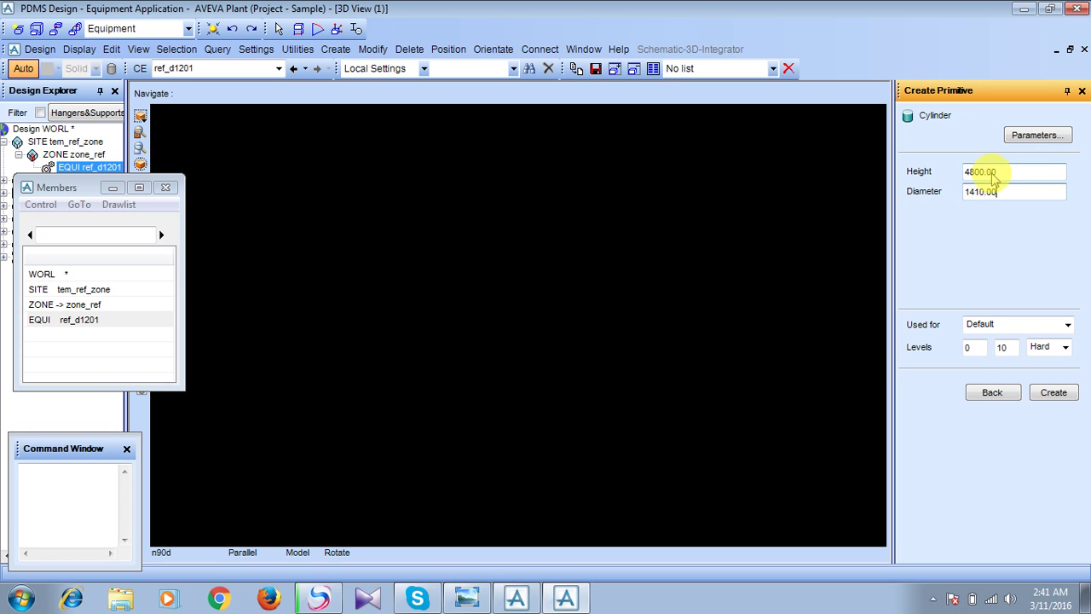
click(1048, 398)
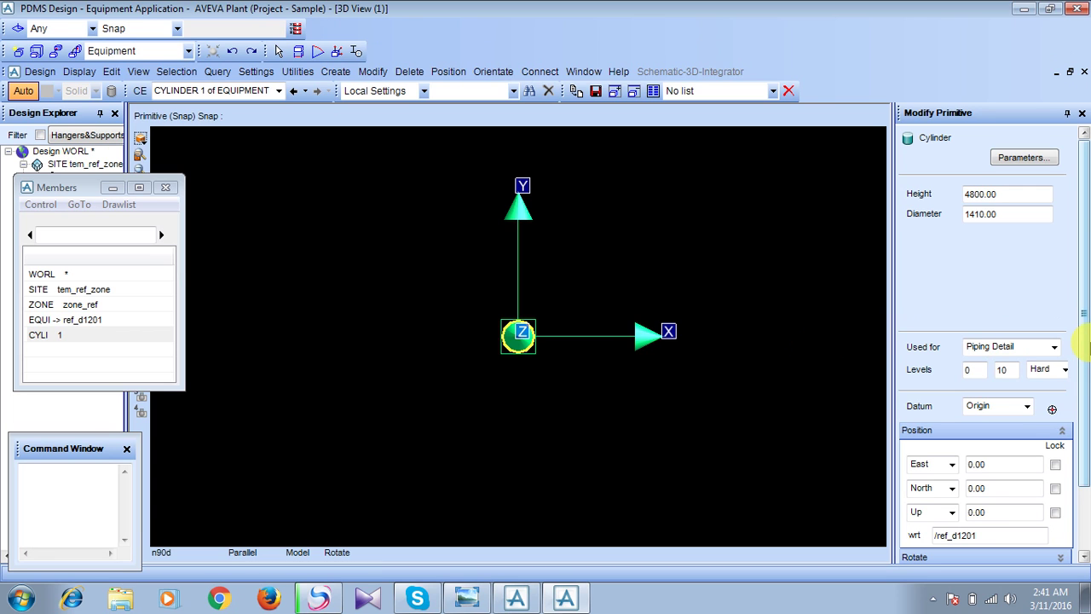
Rotate the shell cylinder 90 degrees about its X axis.
scroll(1088, 348, down, 2)
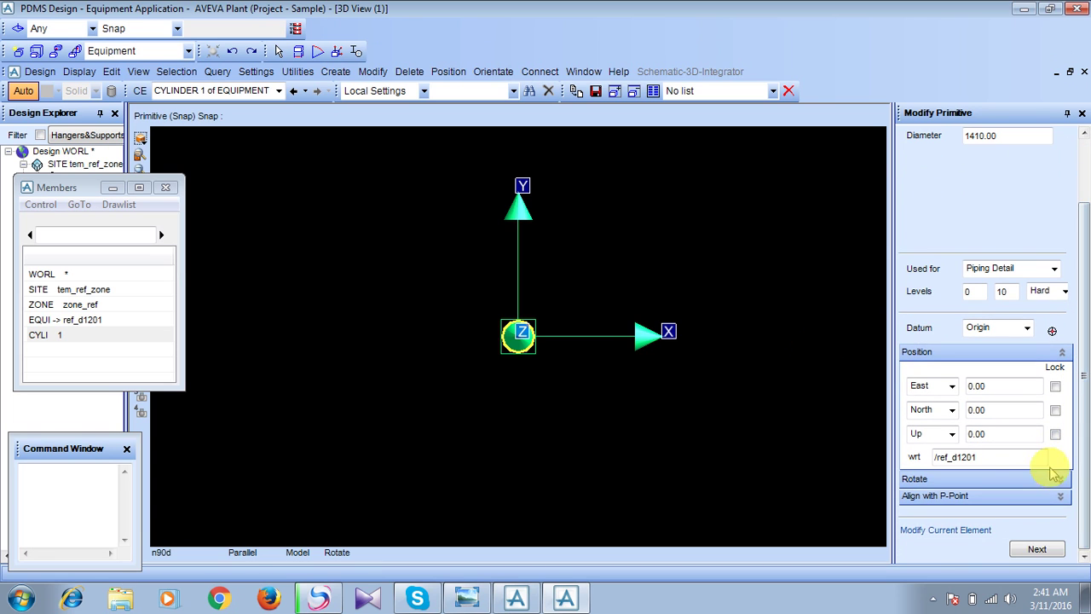
click(1061, 482)
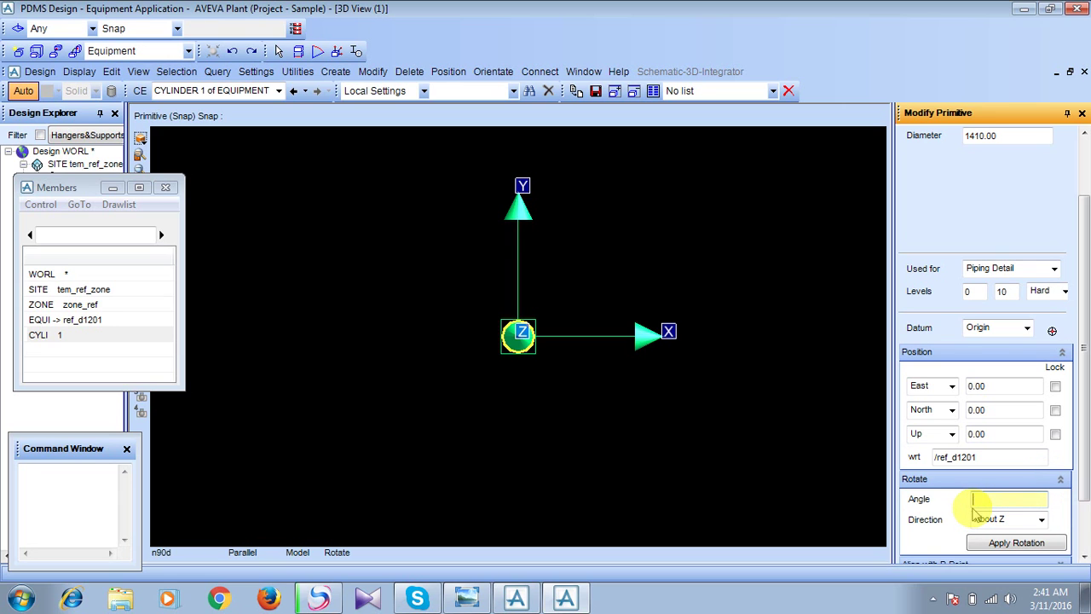
text(90)
key(Tab)
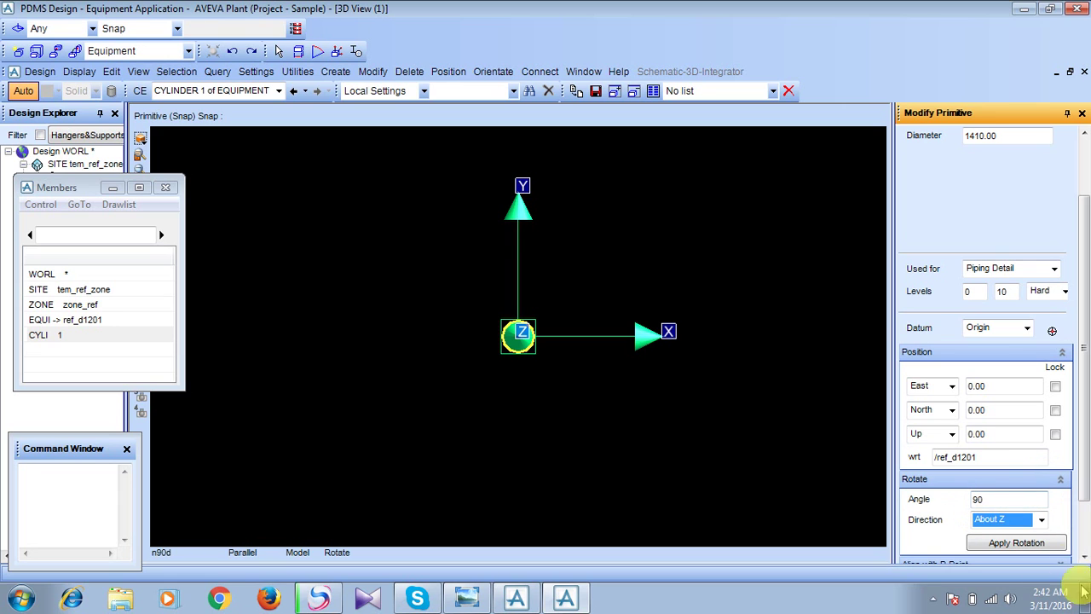
click(1040, 519)
click(989, 536)
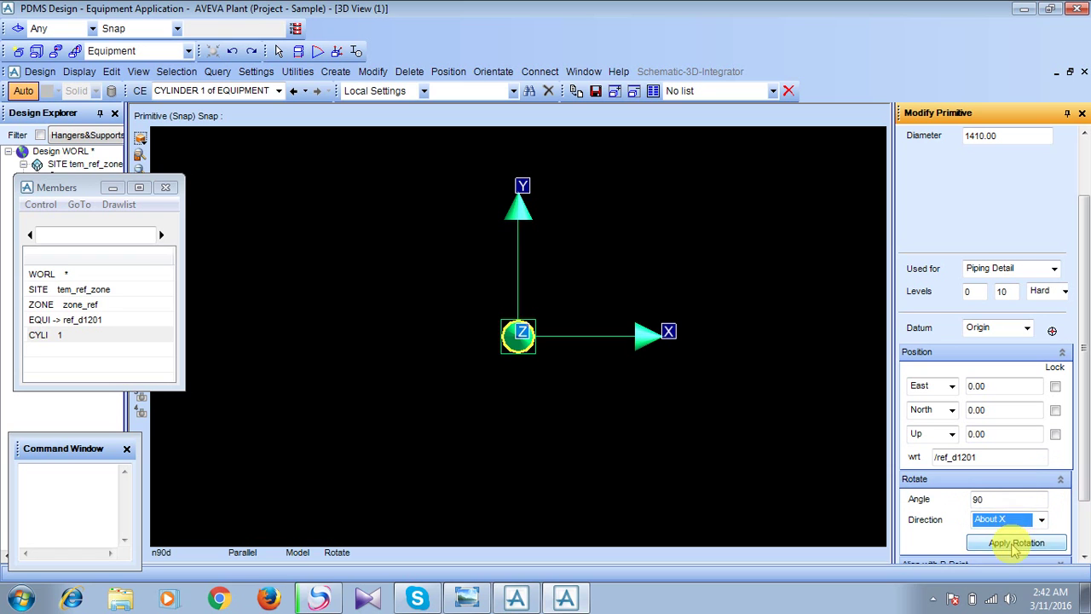
click(1015, 545)
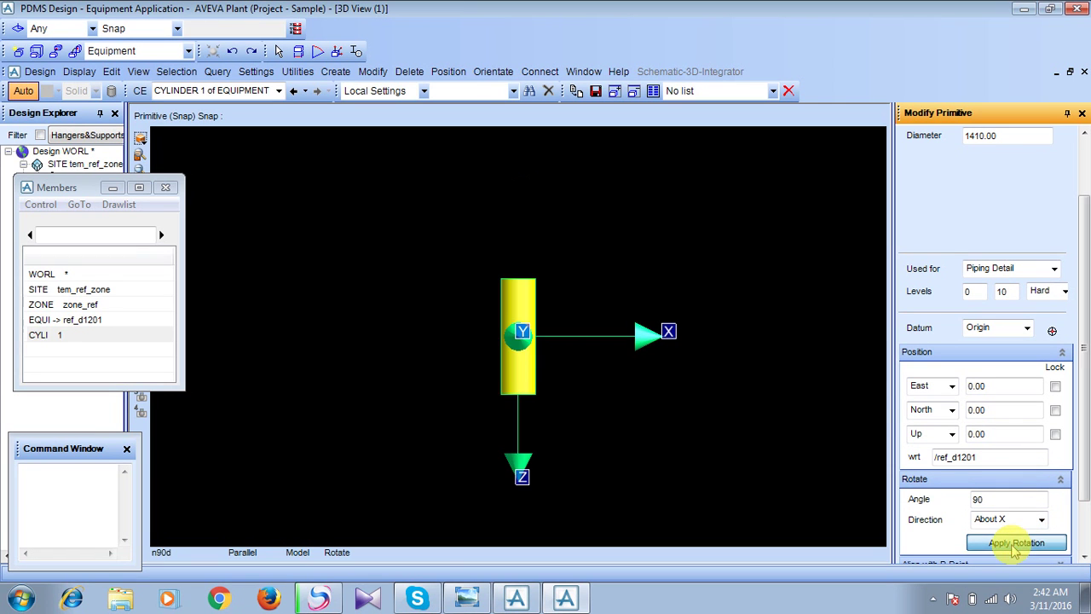
Inspect the rotated shell cylinder in different isometric views and set the 3D view to look east.
right_click(604, 287)
mouse_move(648, 398)
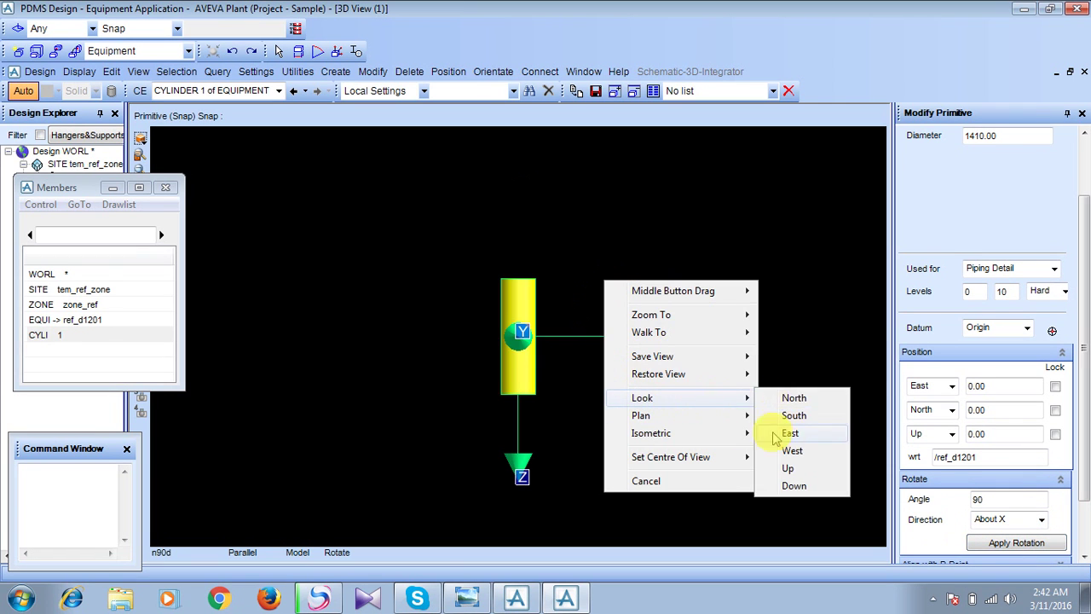
mouse_move(694, 433)
click(799, 449)
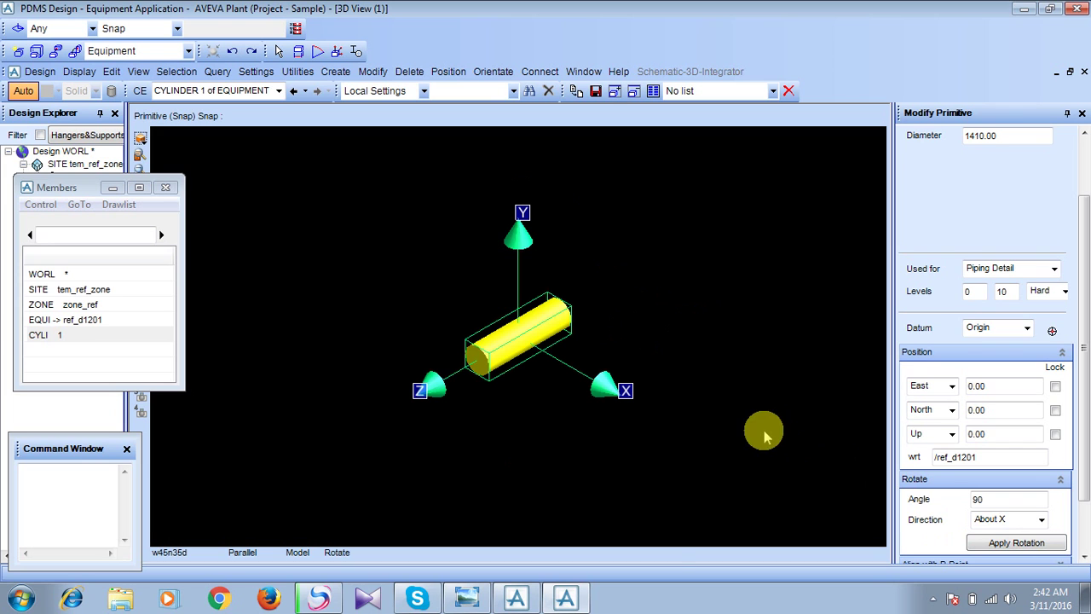
right_click(686, 358)
mouse_move(774, 508)
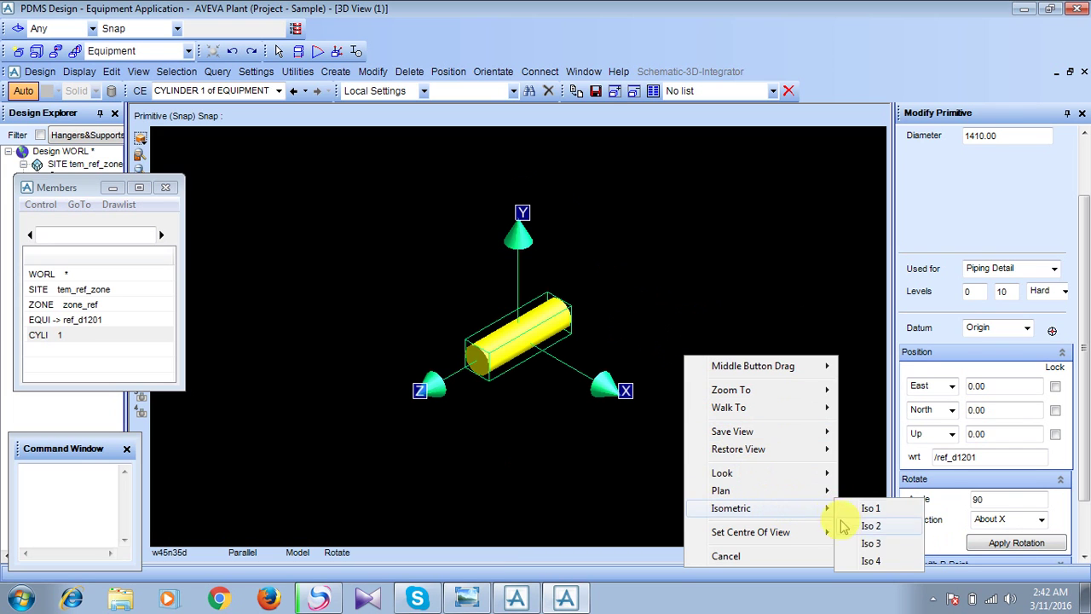
click(858, 556)
right_click(452, 268)
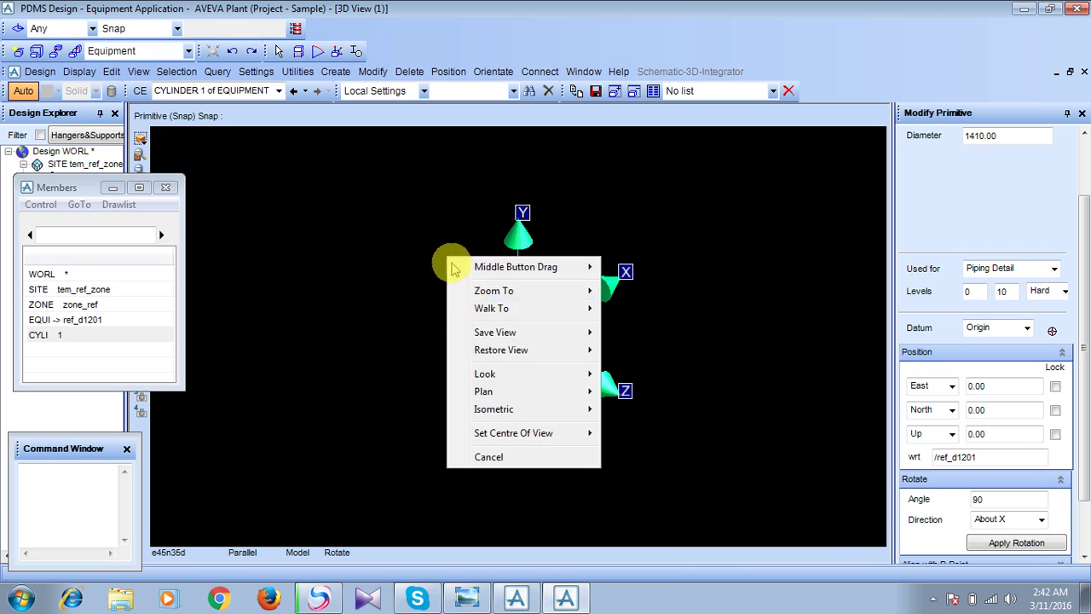
mouse_move(531, 374)
click(622, 413)
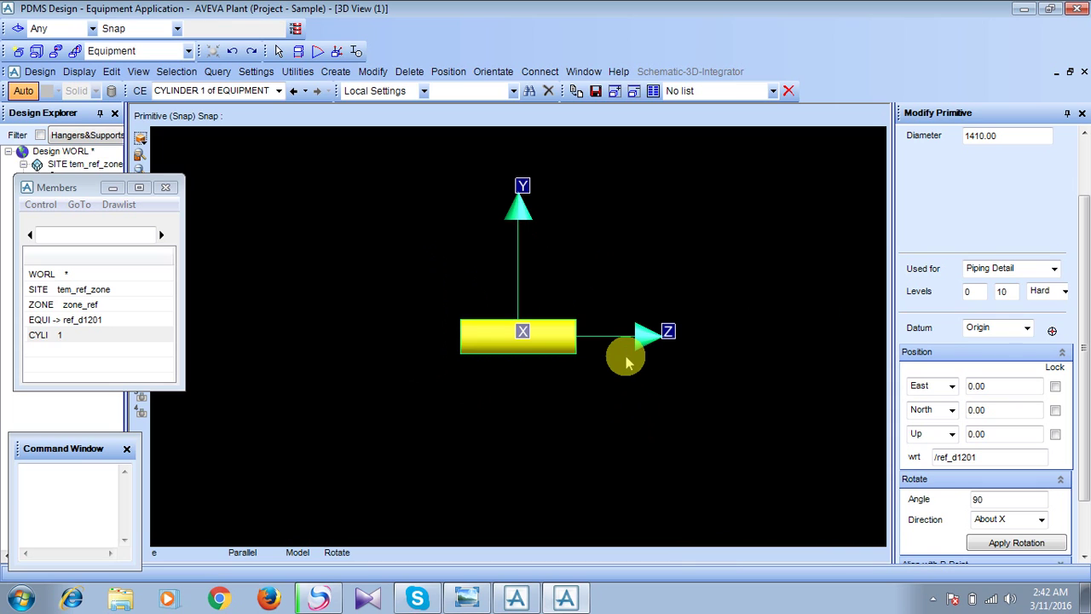
Switch the model to wireframe display and show axes at the shell cylinder with the command "axes at ce".
key(F8)
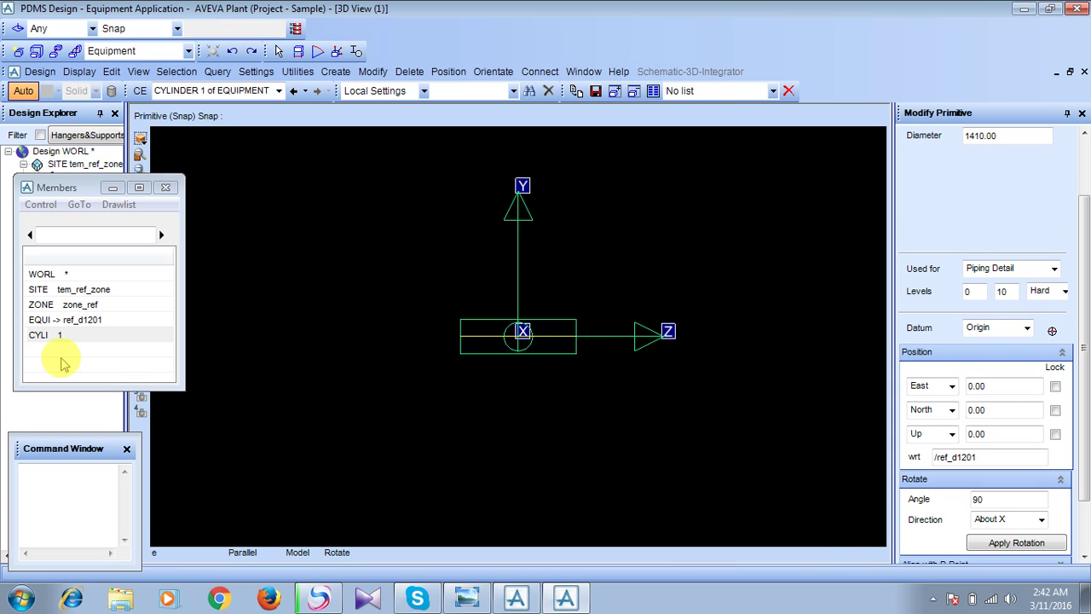
click(31, 532)
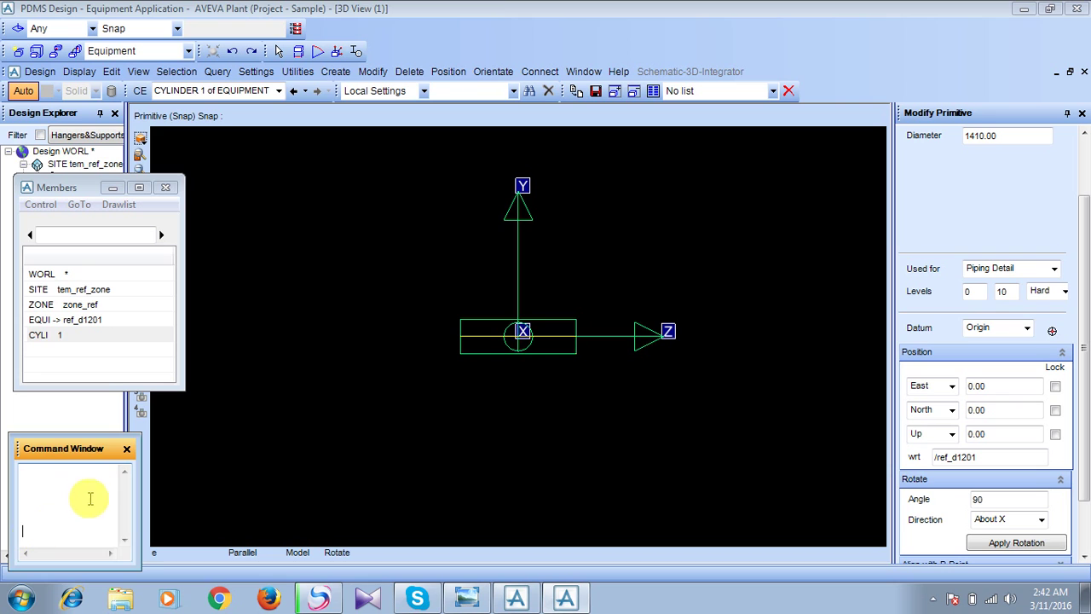
text(axes at ce)
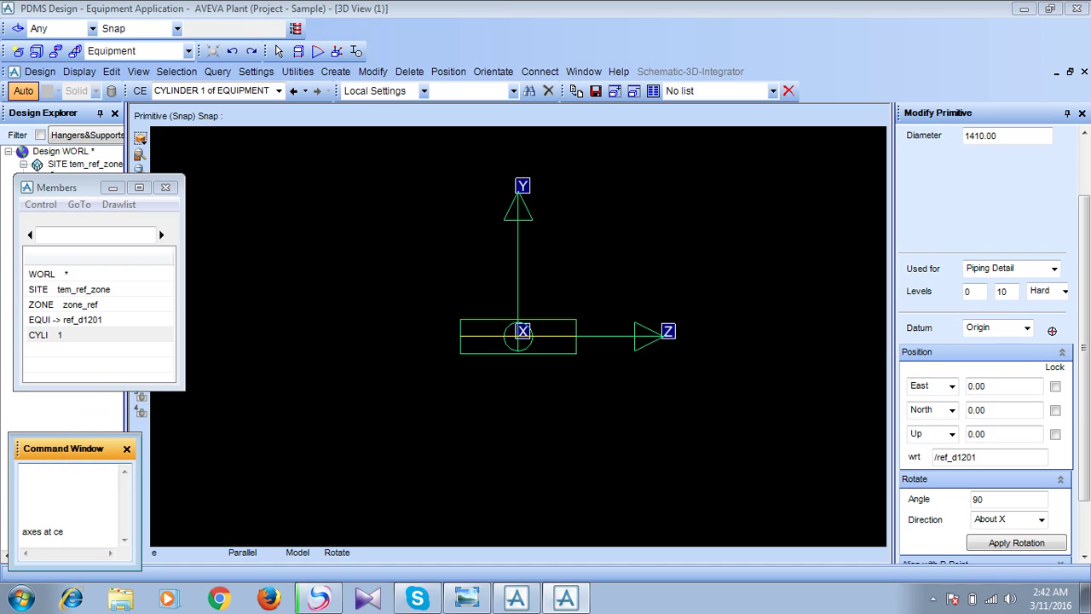
key(Return)
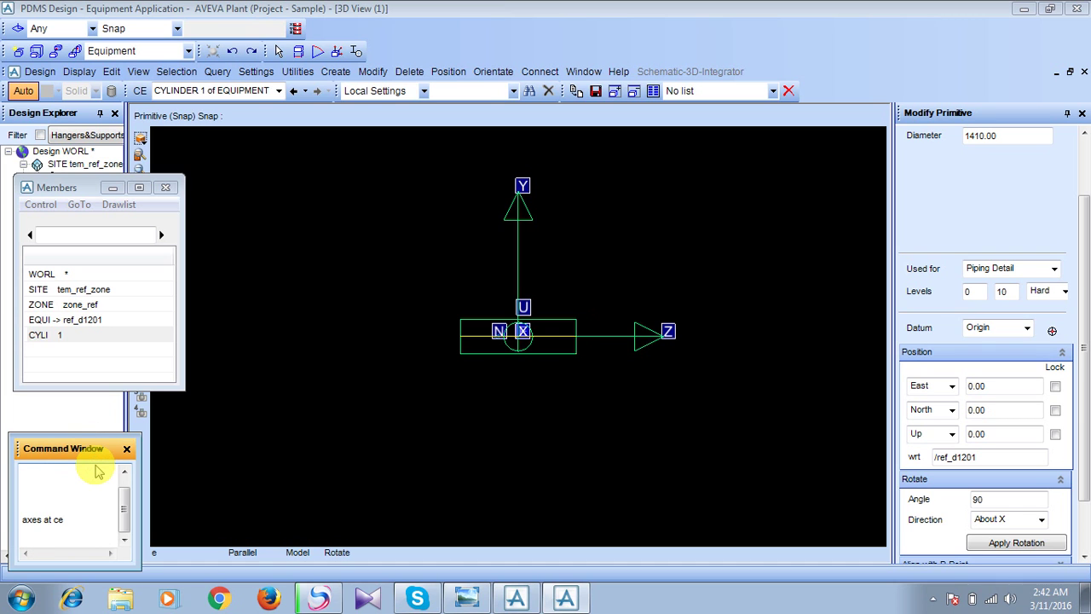
scroll(470, 410, up, 5)
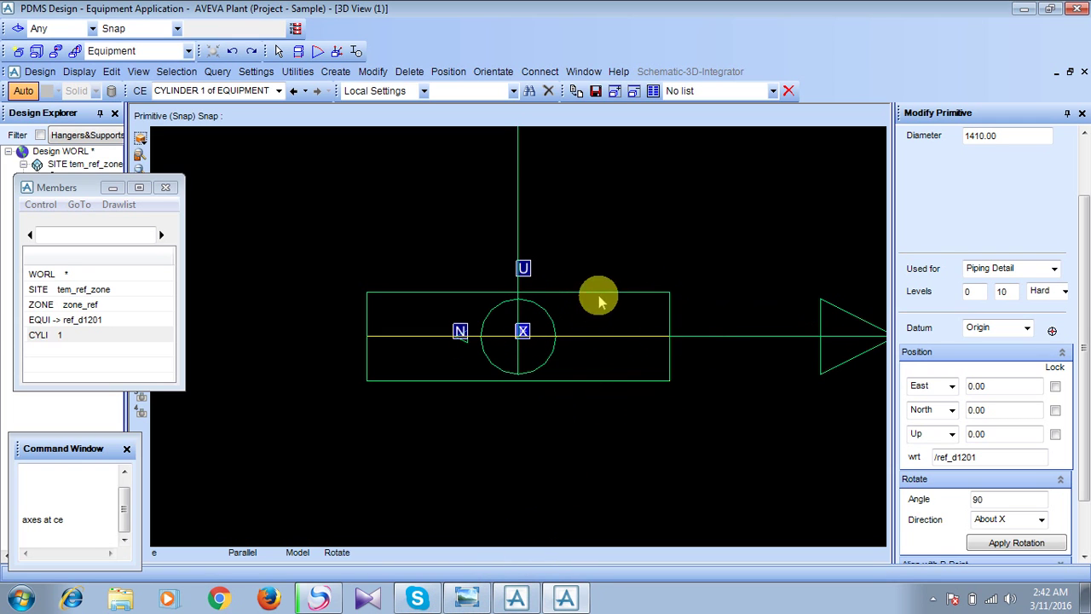
Consult the drum's end shape in the vessel drawing and start a dish primitive for the drum head.
click(469, 597)
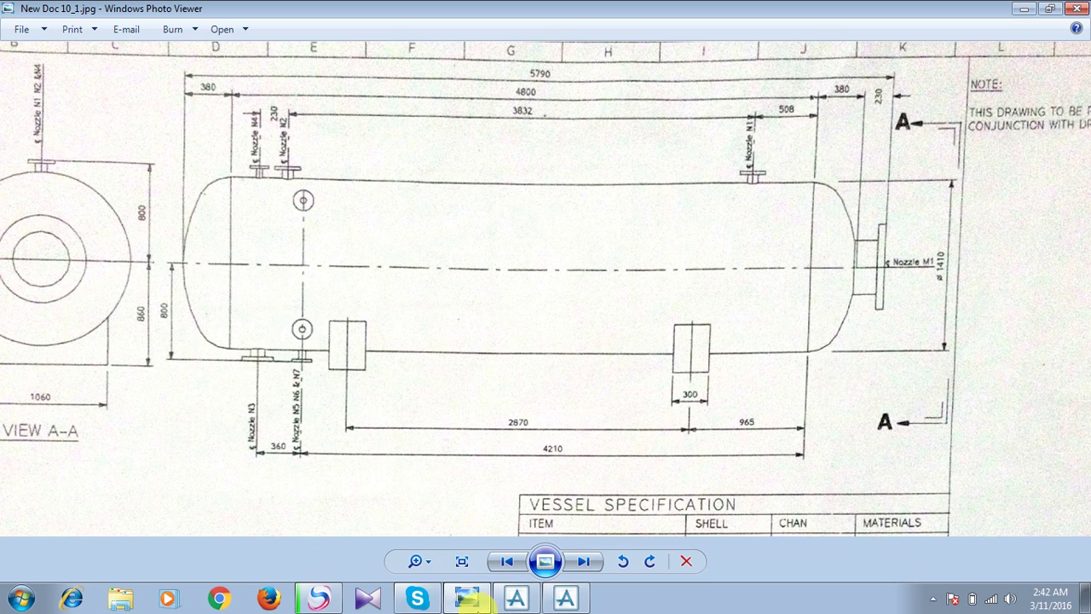
click(474, 599)
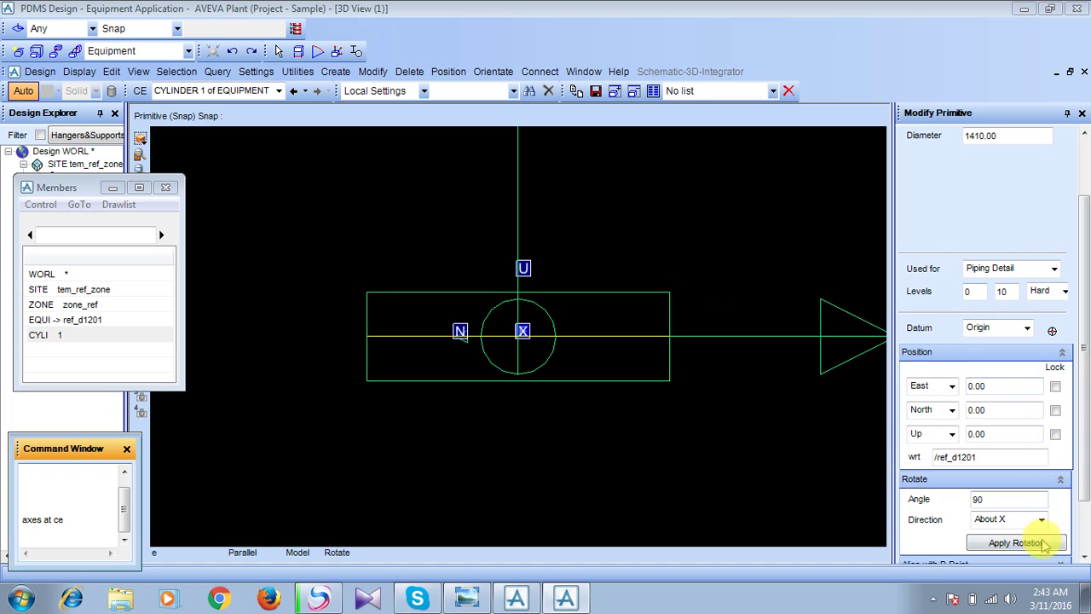
scroll(1081, 496, down, 2)
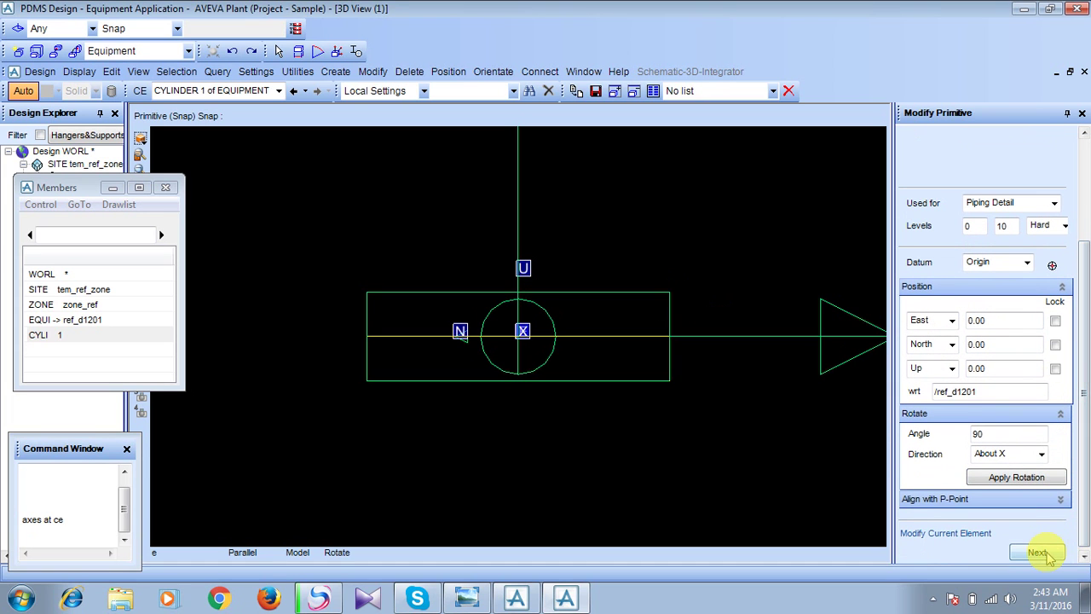
click(1039, 552)
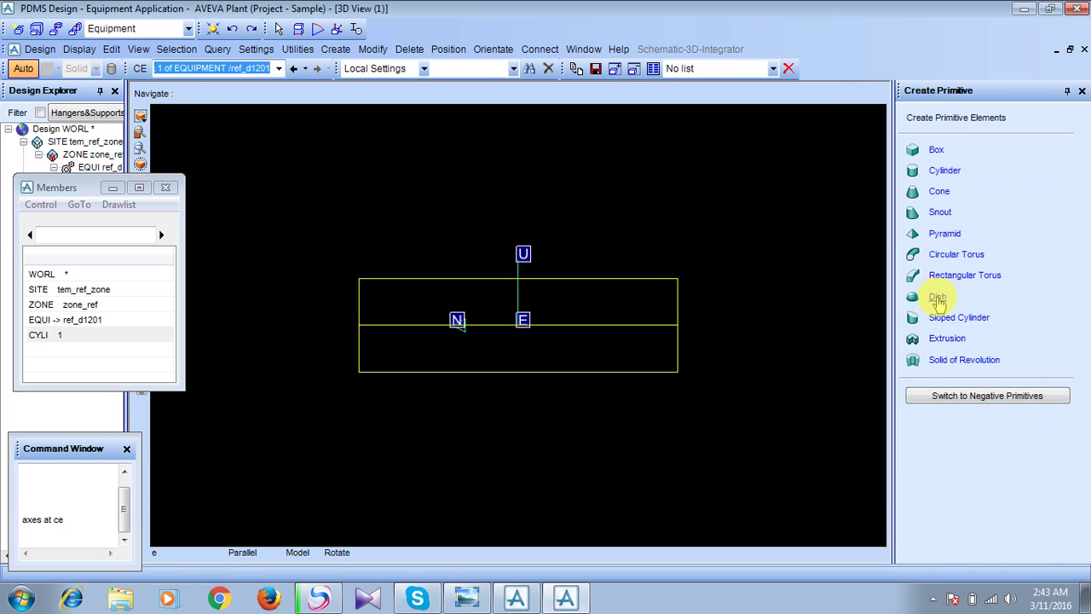
click(937, 299)
click(972, 171)
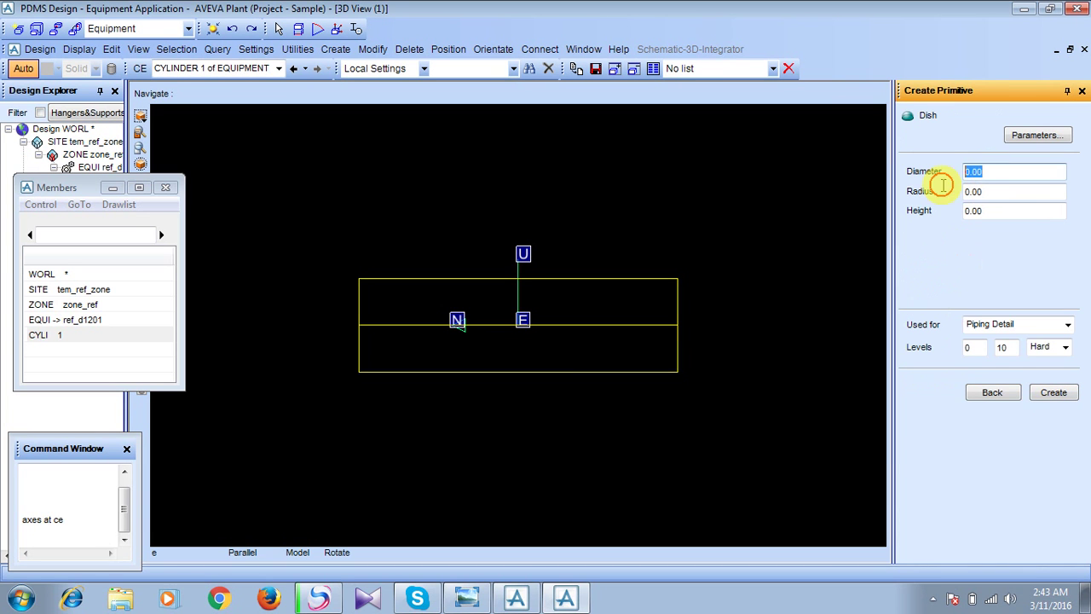
Set the dish's diameter to 1410 from the vessel drawing and its radius to 141.
click(467, 598)
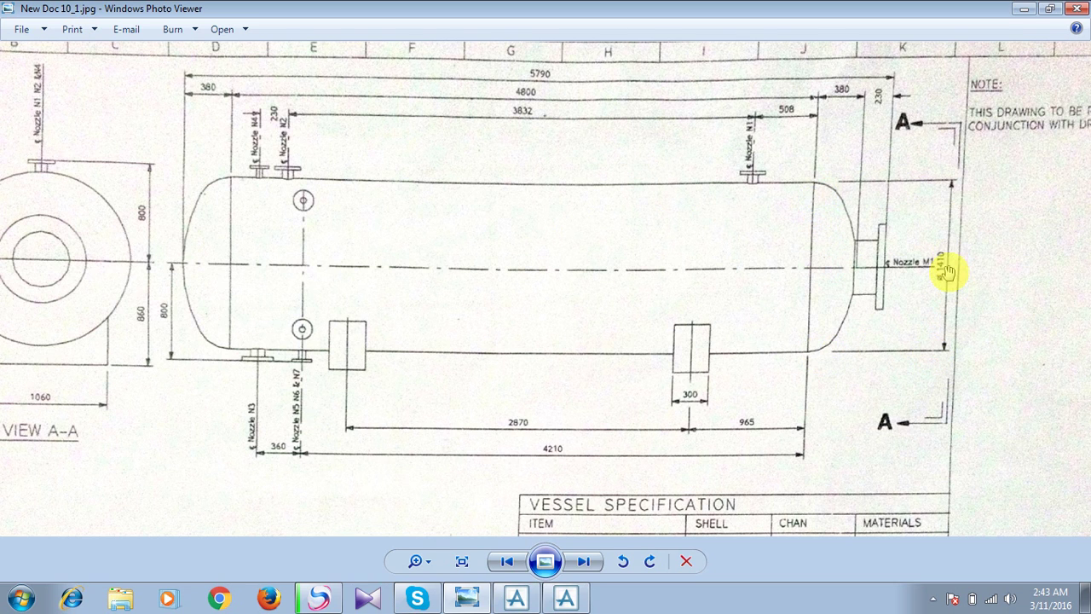
click(469, 598)
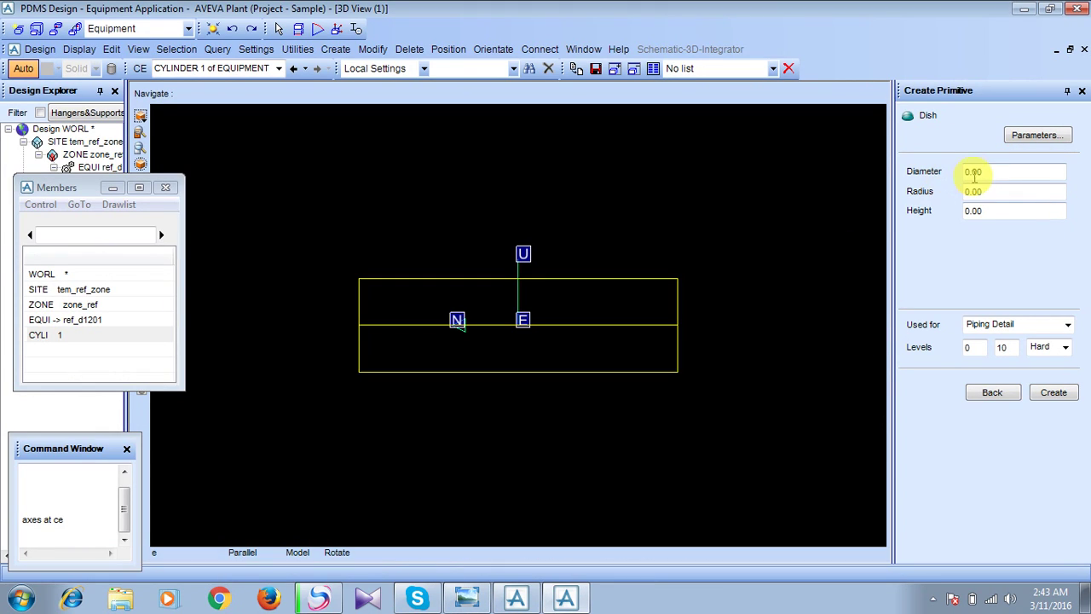
click(987, 171)
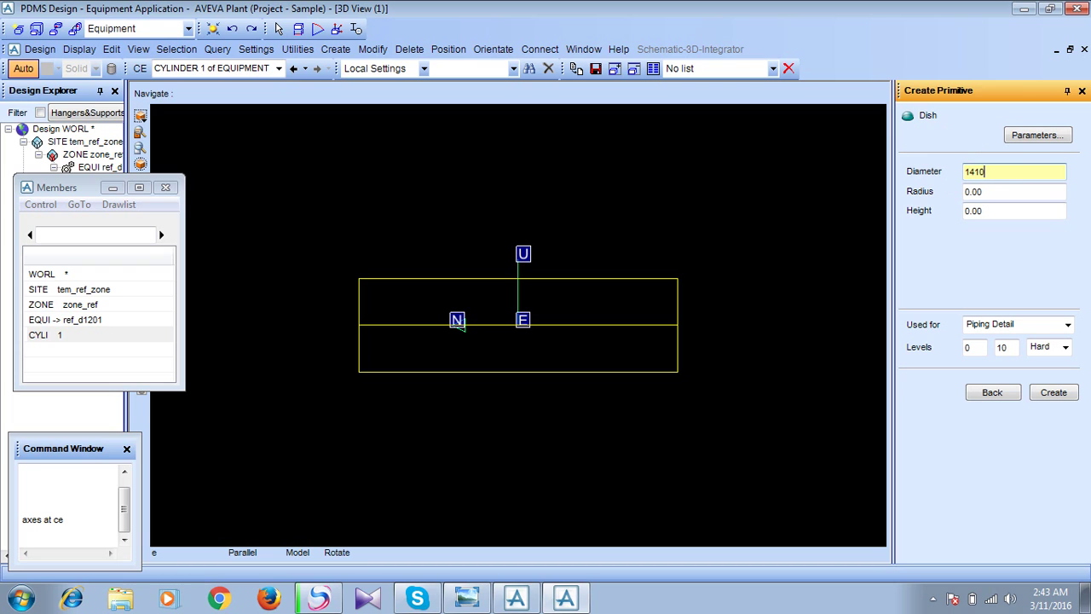
text(1410)
key(Return)
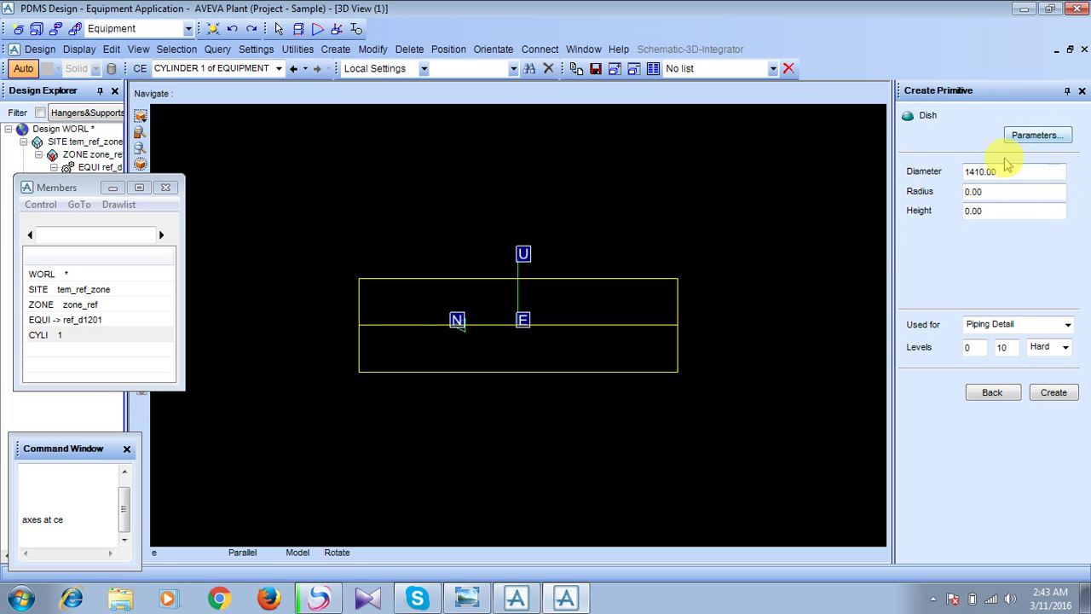
click(969, 193)
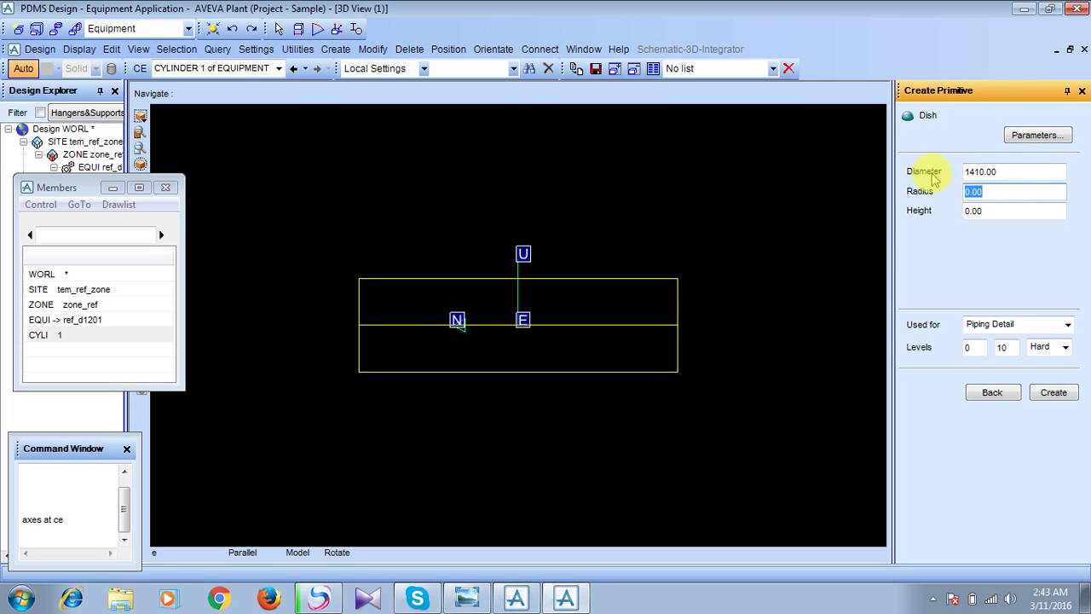
text(141)
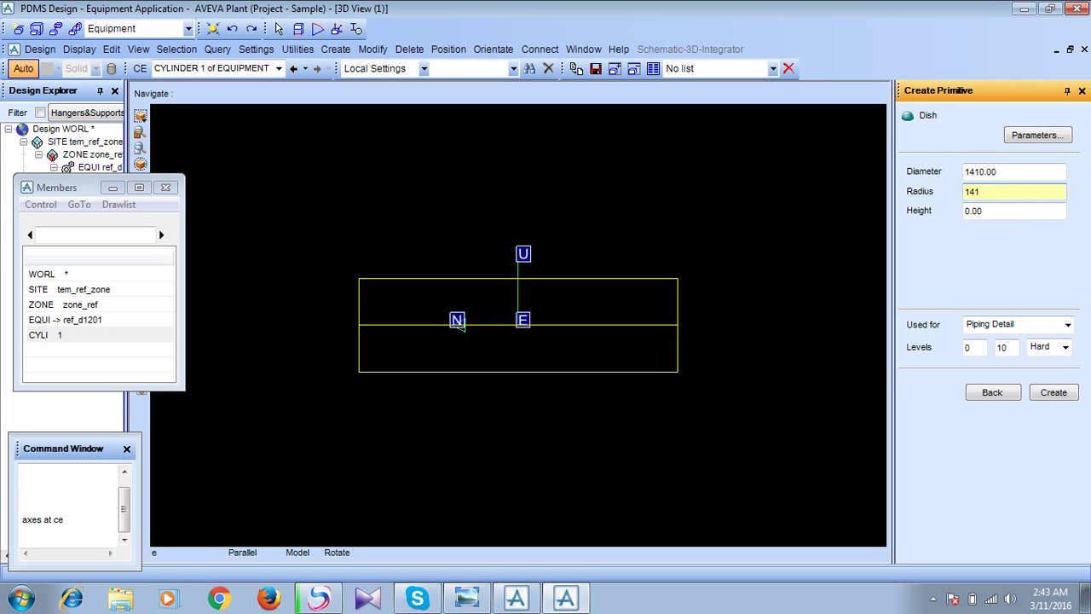
key(Tab)
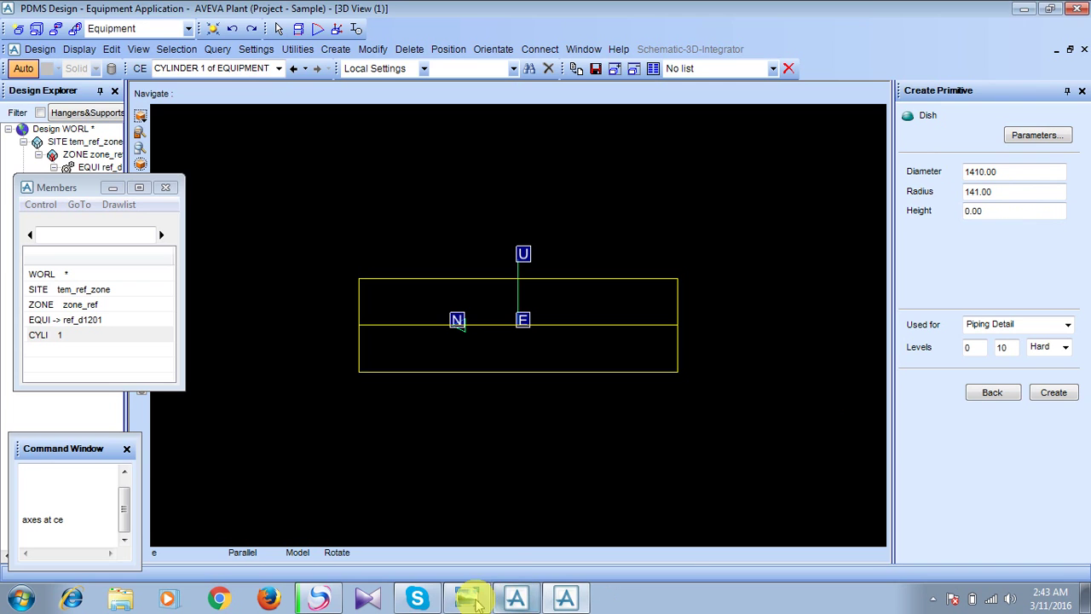
Set the dish's height to 380 from the vessel drawing and create it under ref_d1201.
click(467, 599)
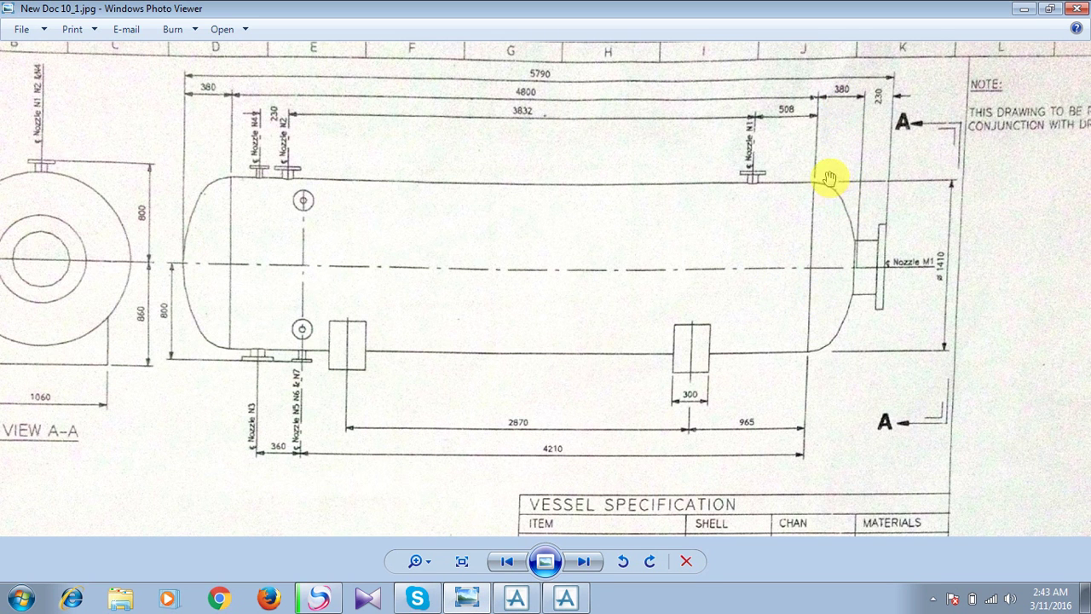
click(1027, 10)
double_click(981, 212)
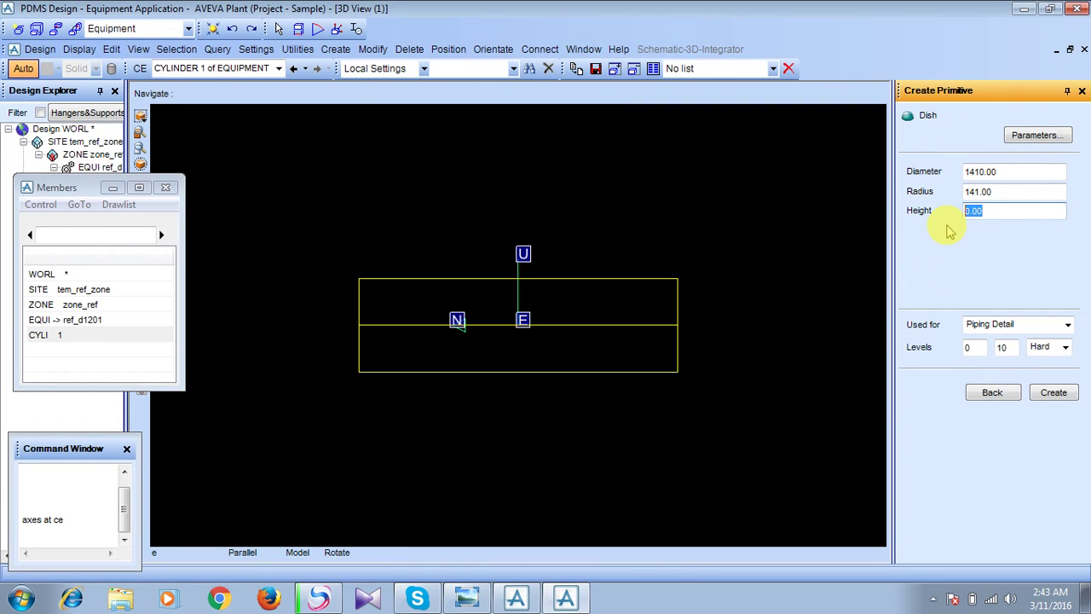
text(38)
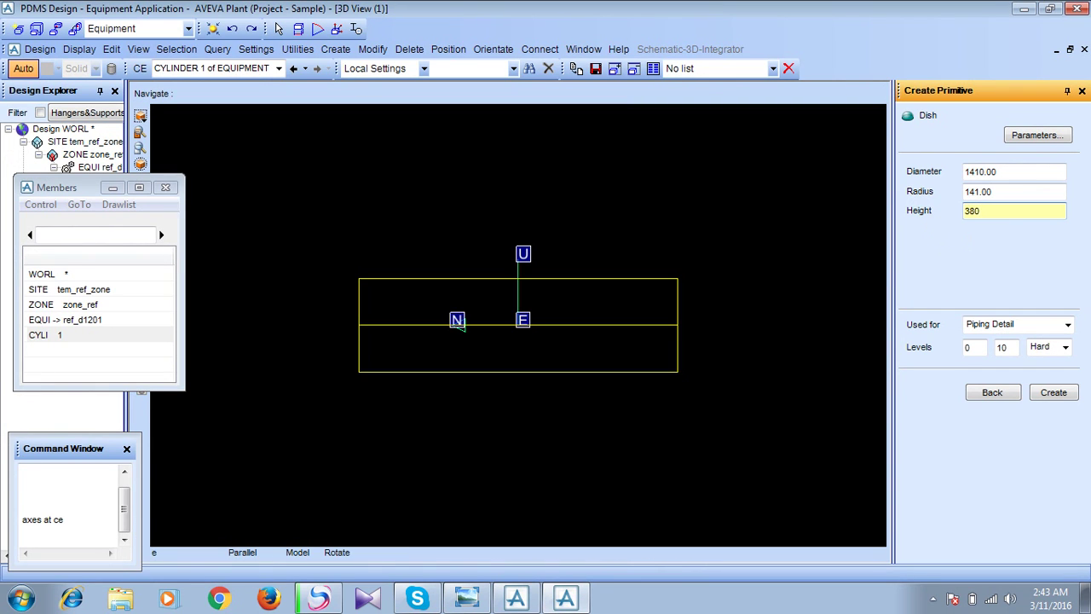
click(1041, 400)
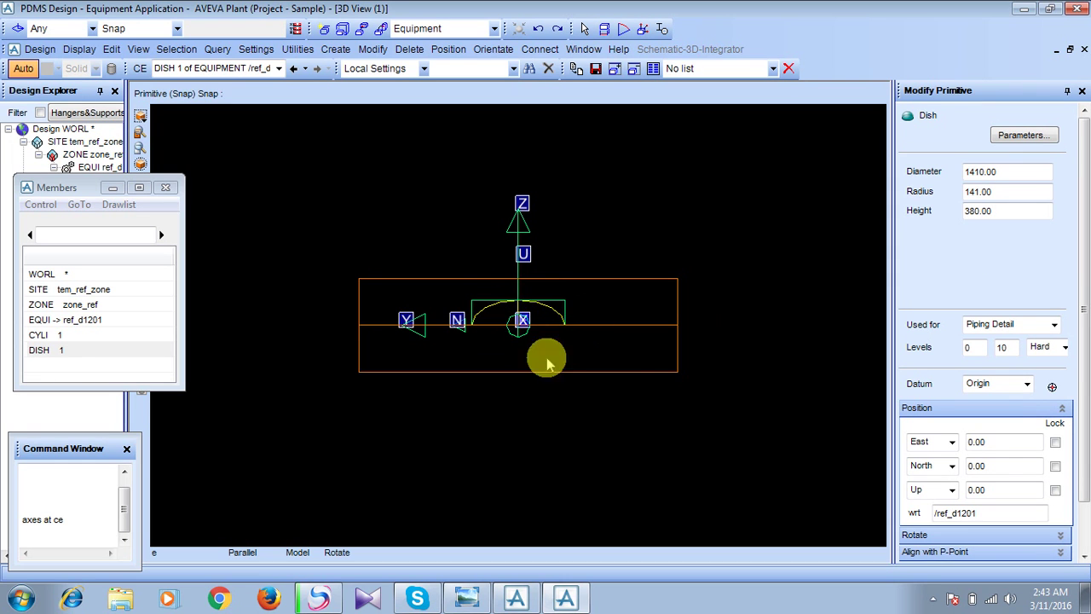
Rotate the dish 90 degrees about its X axis.
scroll(1084, 493, down, 2)
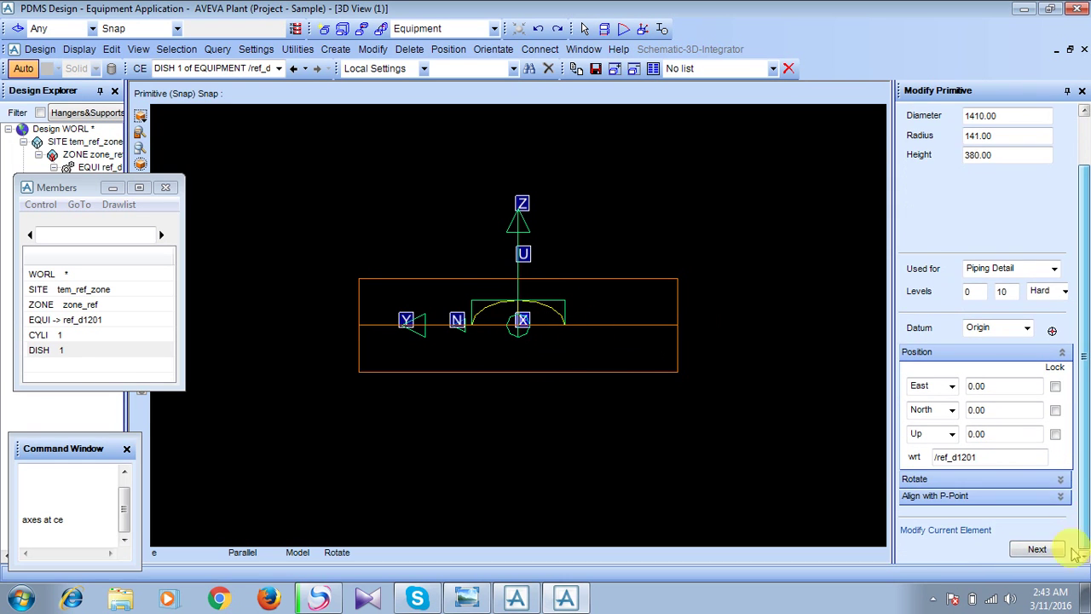
click(1062, 480)
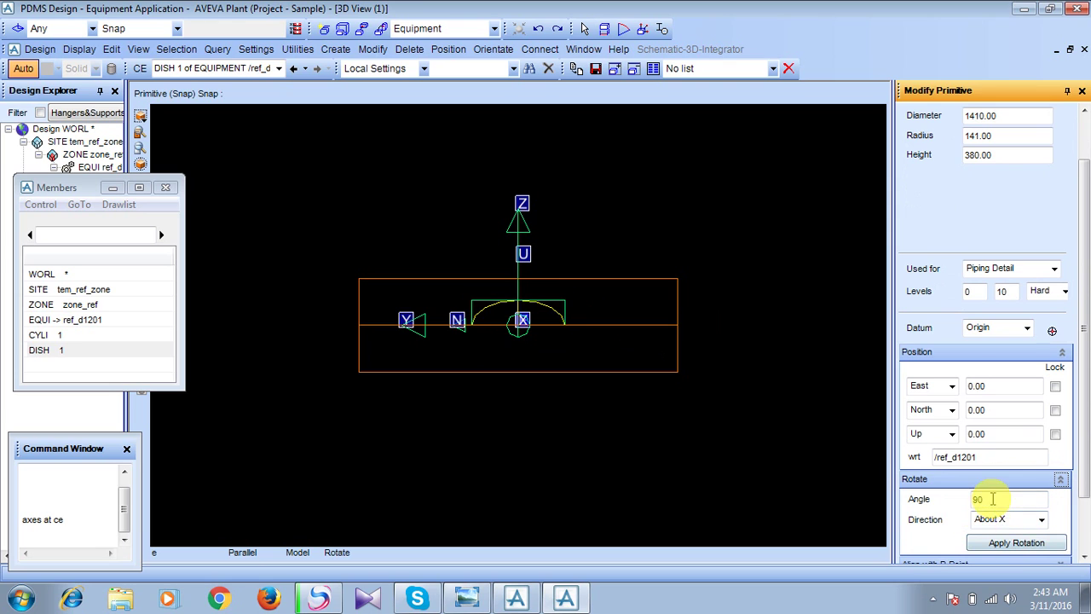
click(1002, 549)
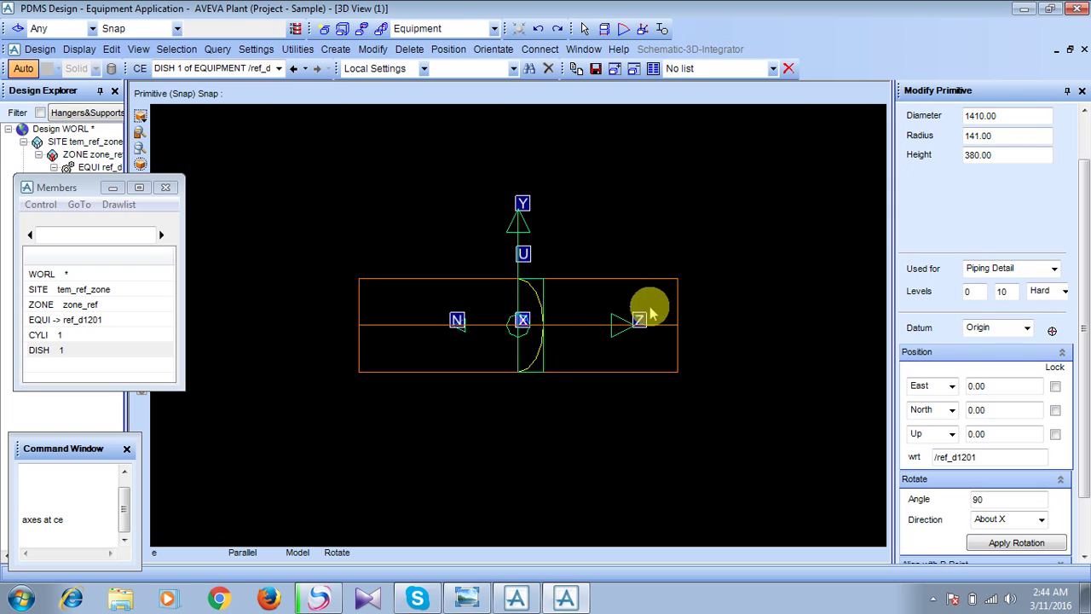
Move the dish 2400 south to the end of the shell cylinder with the command "by s 2400".
click(75, 542)
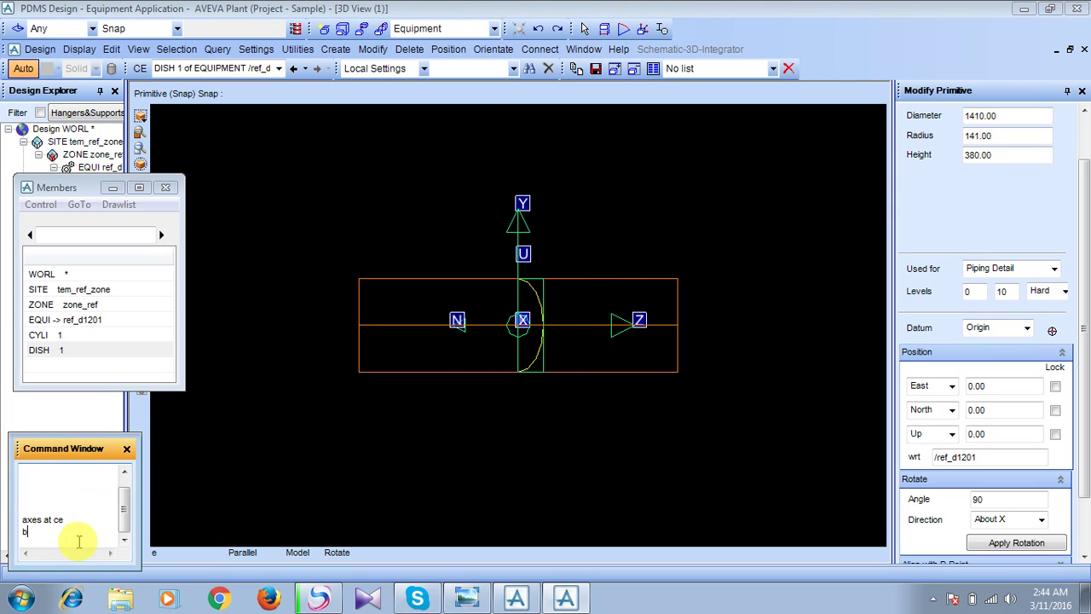
click(53, 350)
click(36, 536)
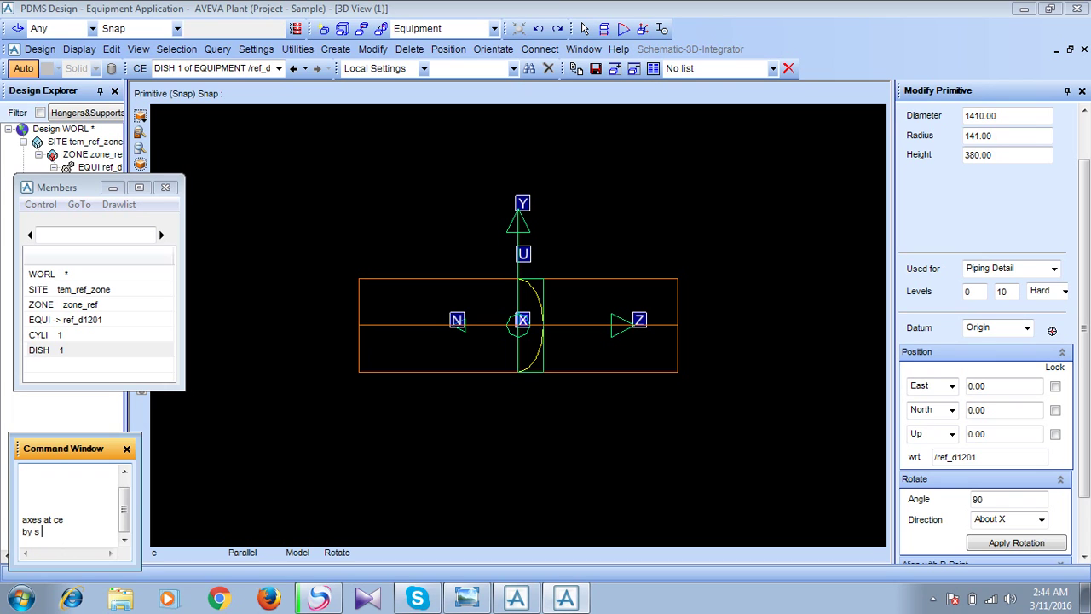
text(by s 2400)
key(Return)
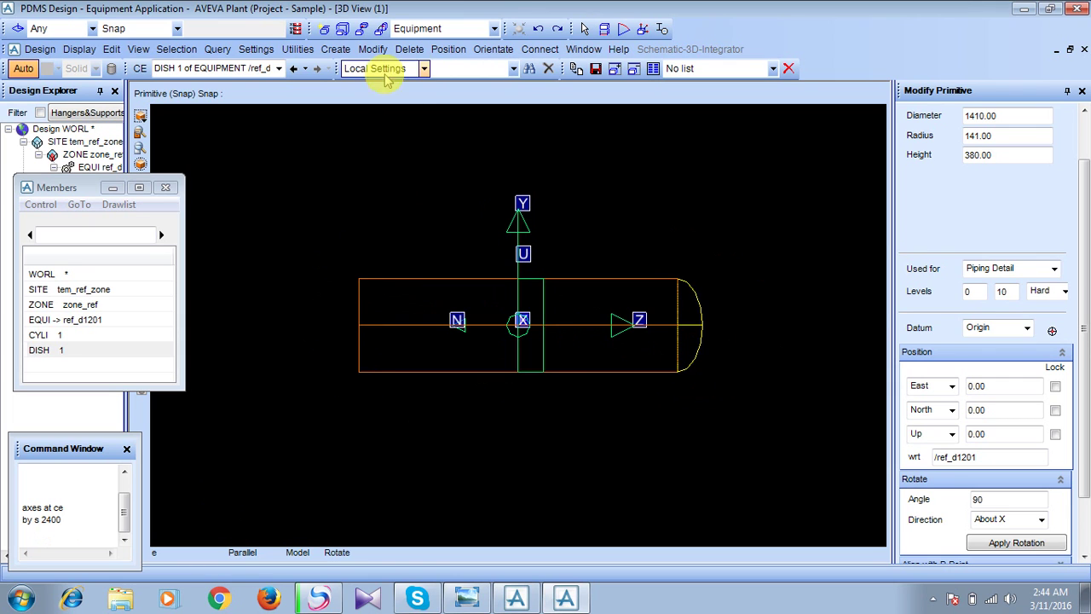
Mirror-copy the dish to the north end of the shell cylinder with plane direction S, retain the copy and finish modifying the primitive.
click(335, 50)
mouse_move(455, 66)
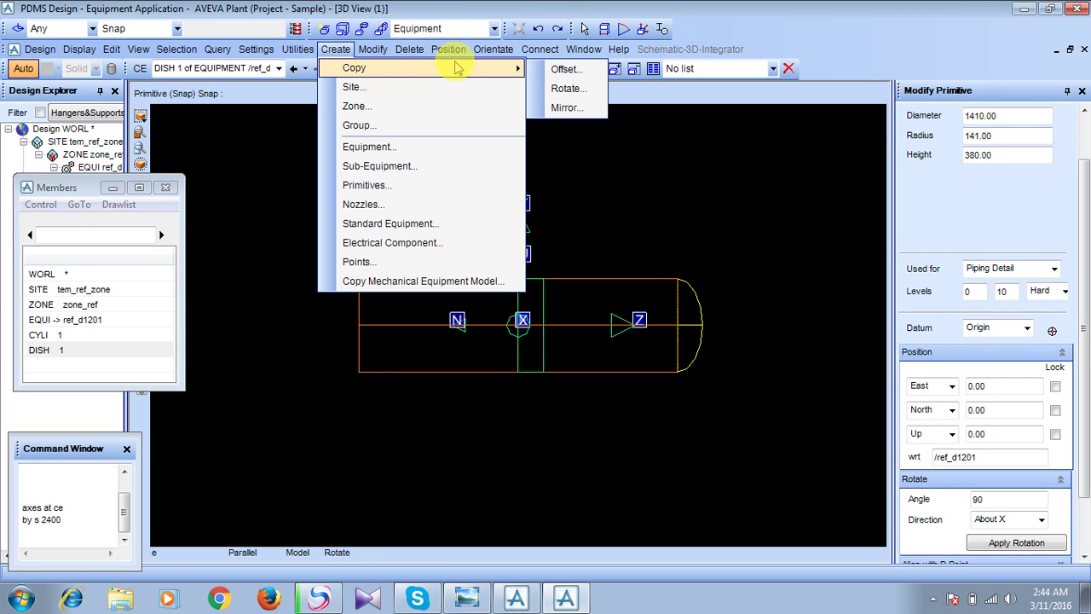
click(569, 110)
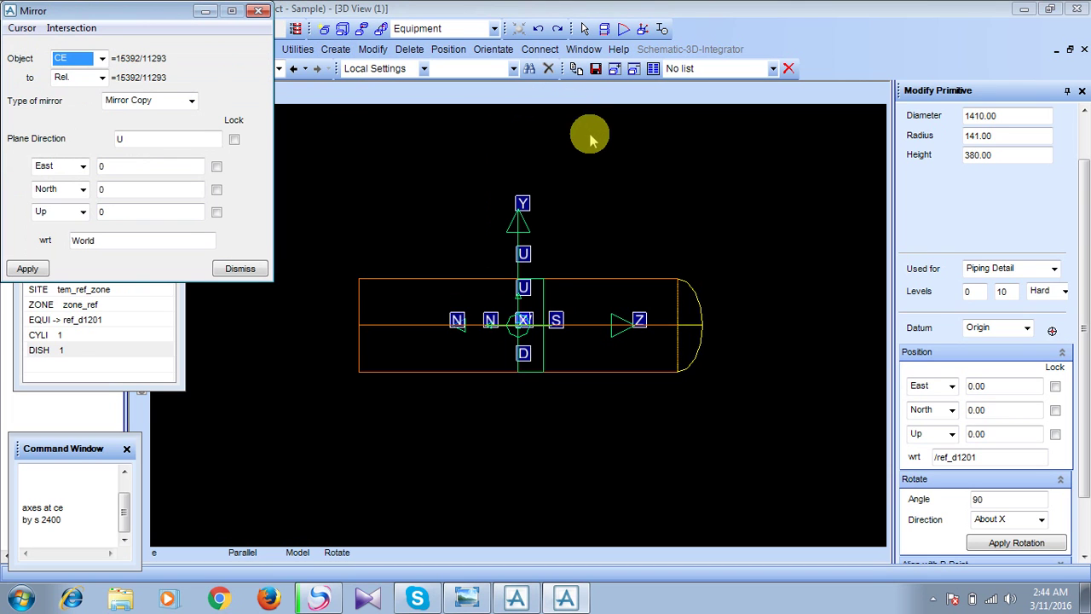
click(23, 29)
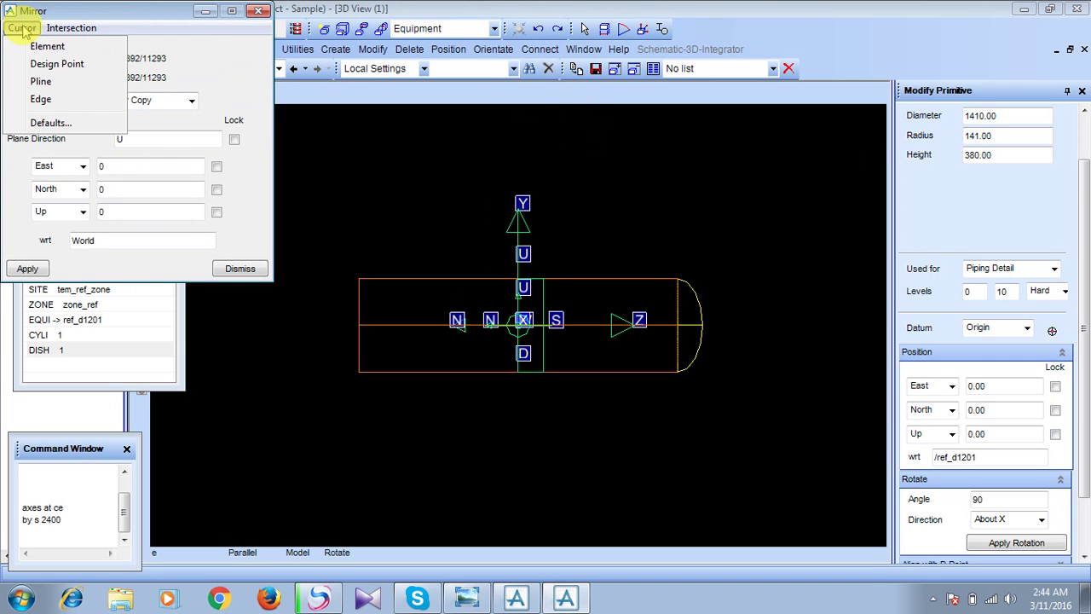
click(35, 48)
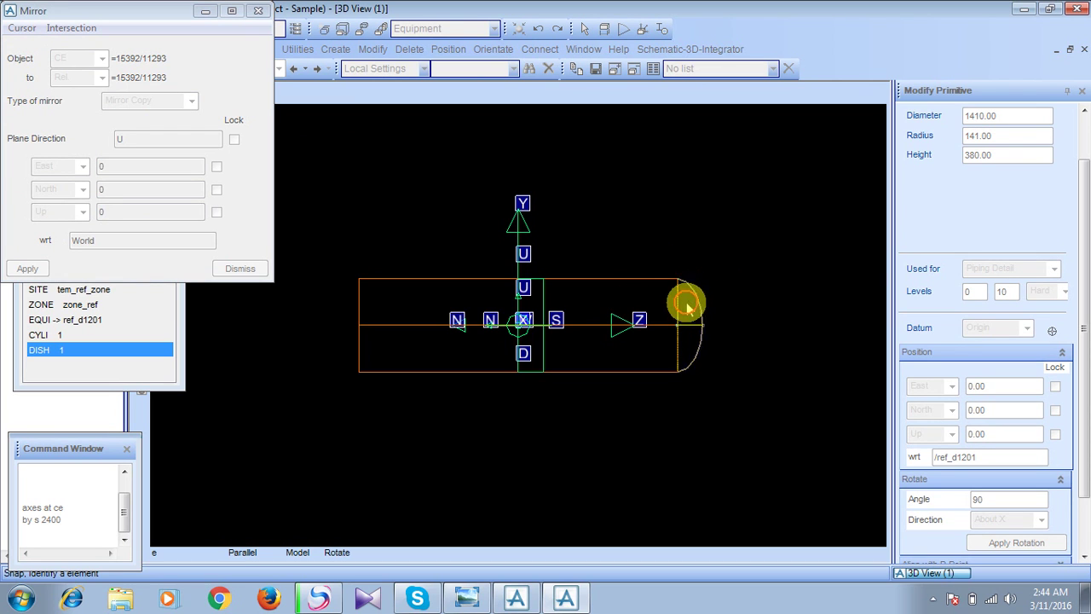
click(359, 325)
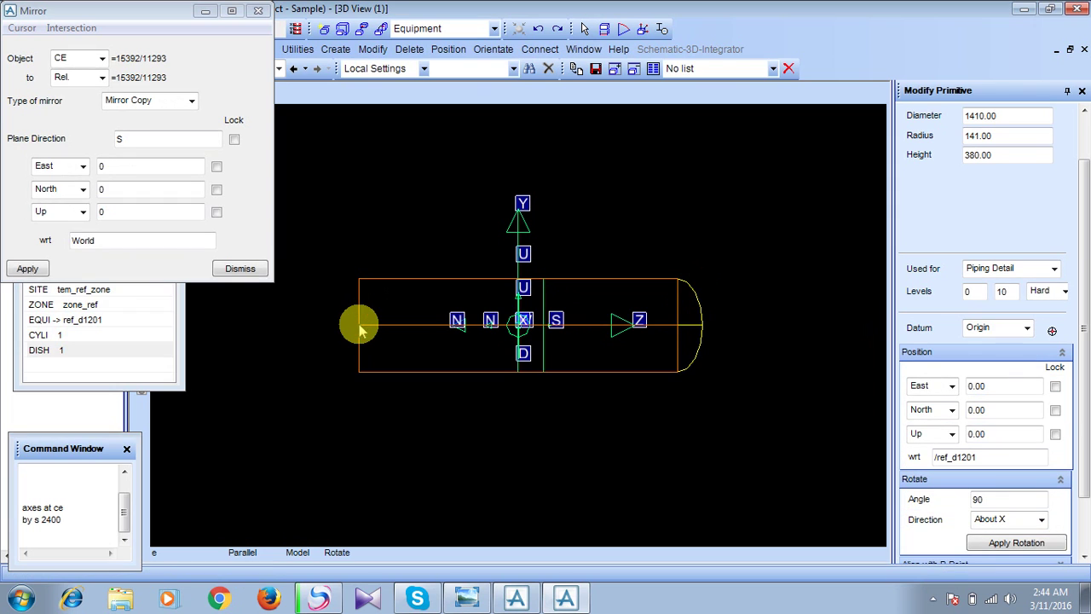
click(26, 271)
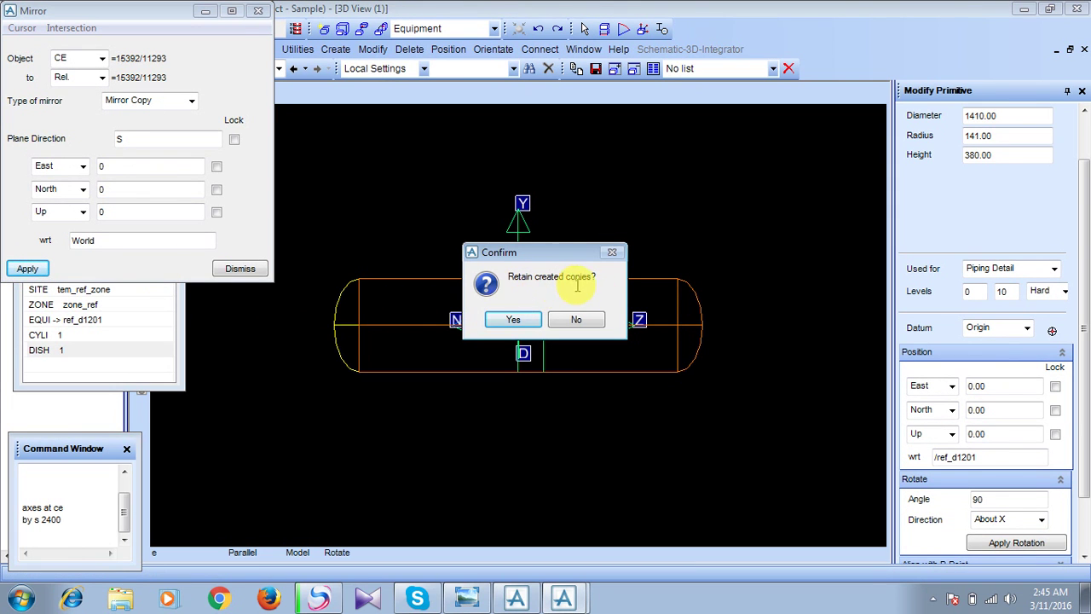
click(513, 321)
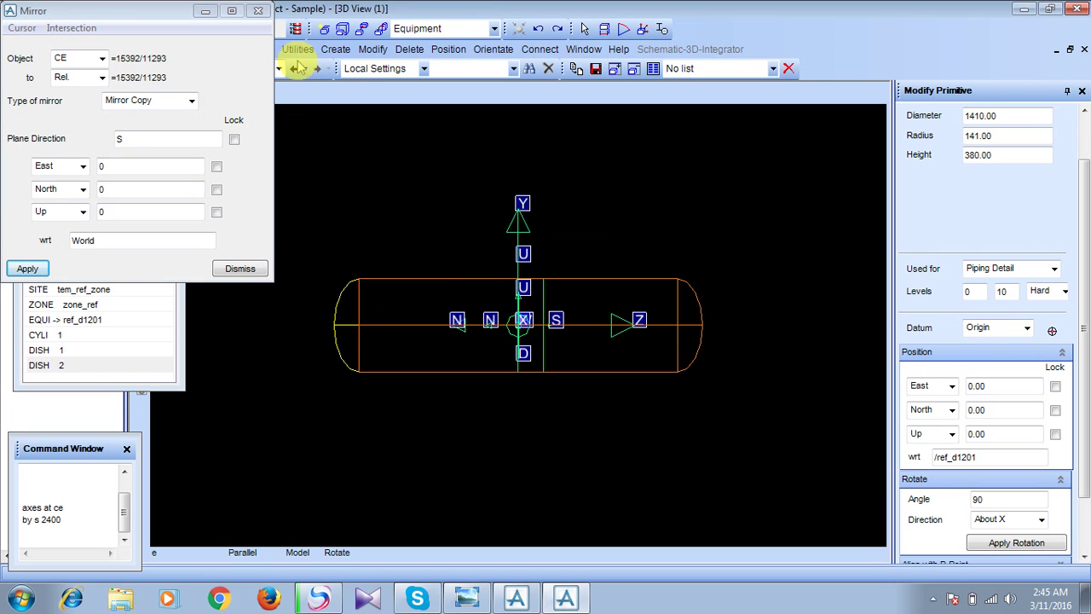
click(226, 268)
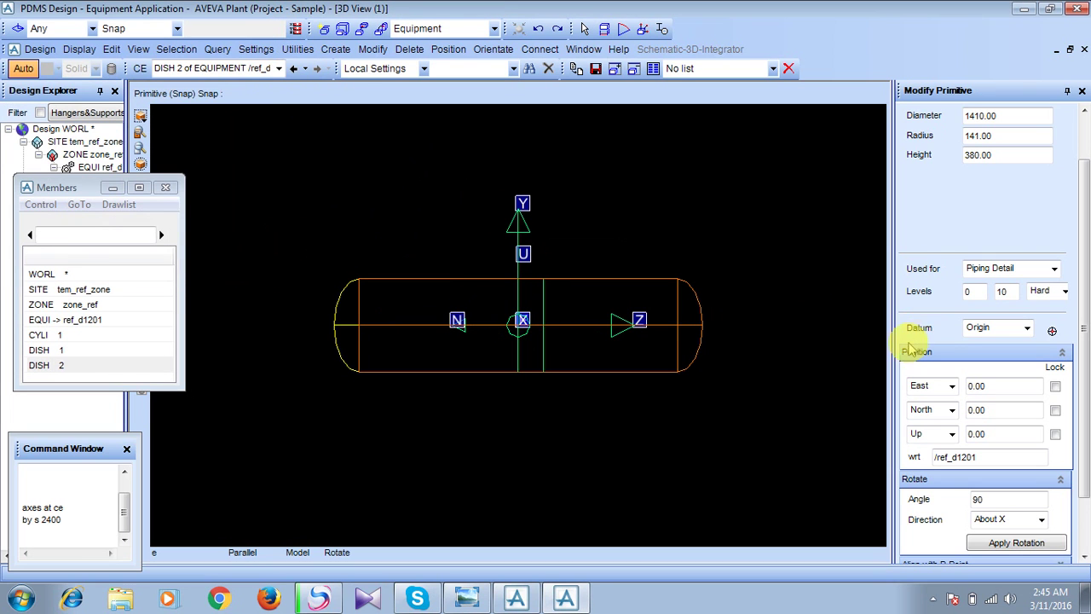
scroll(1085, 227, down, 1)
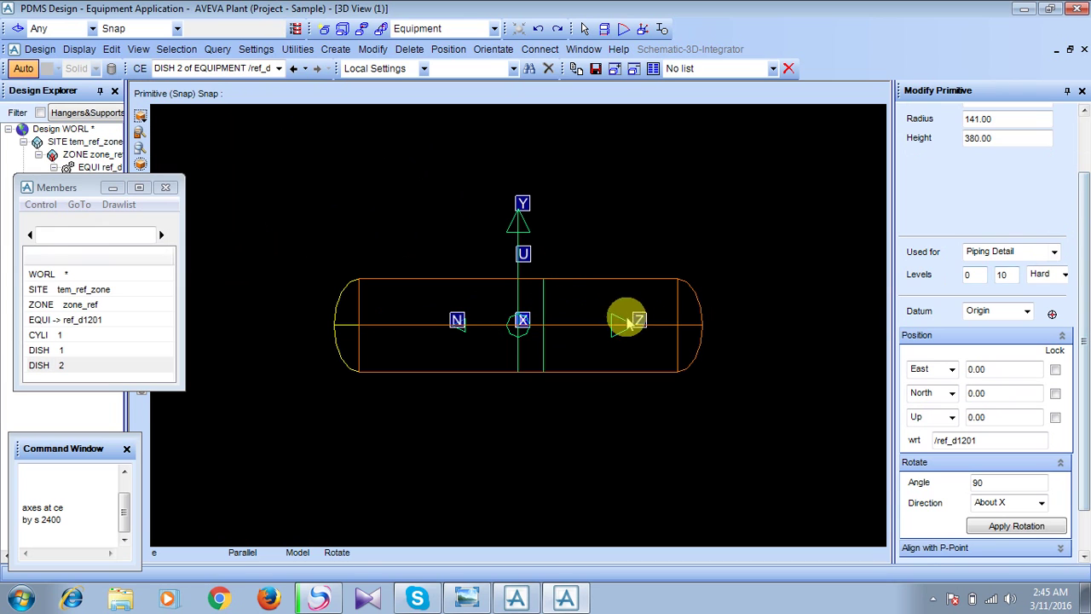
scroll(1081, 513, down, 3)
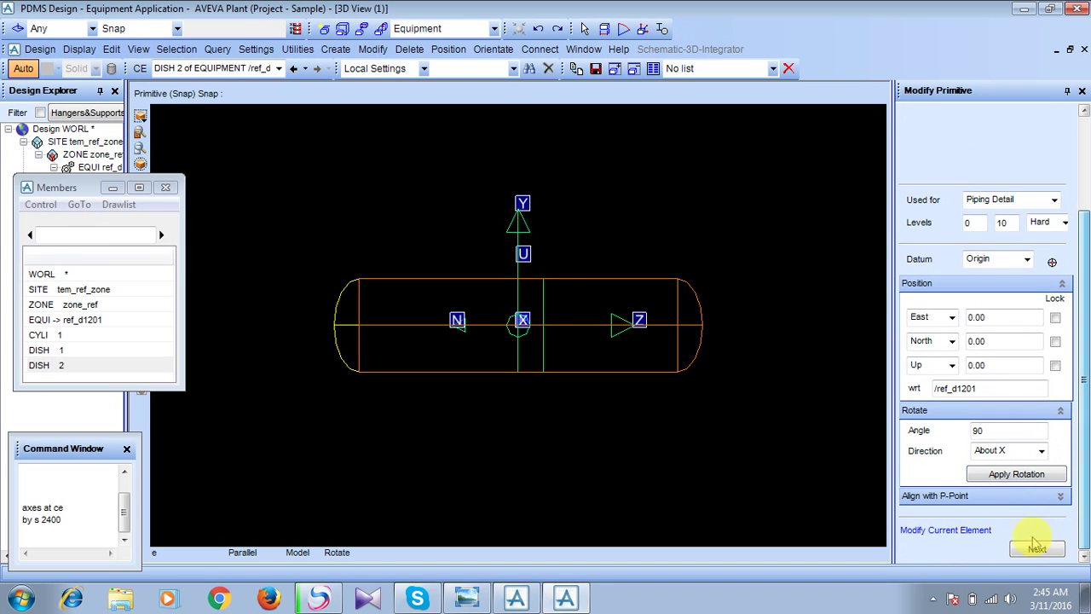
click(1029, 546)
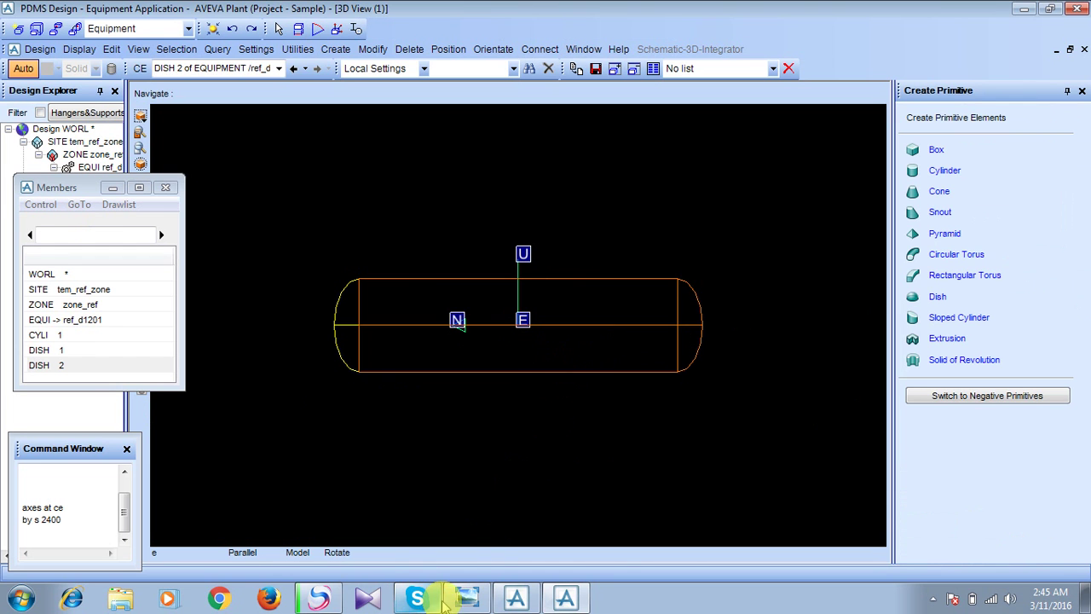
Consult the vessel drawing and move the equipment origin of ref_d1201 to point P1 of the cylinder at its south end, keeping the new origin.
click(466, 599)
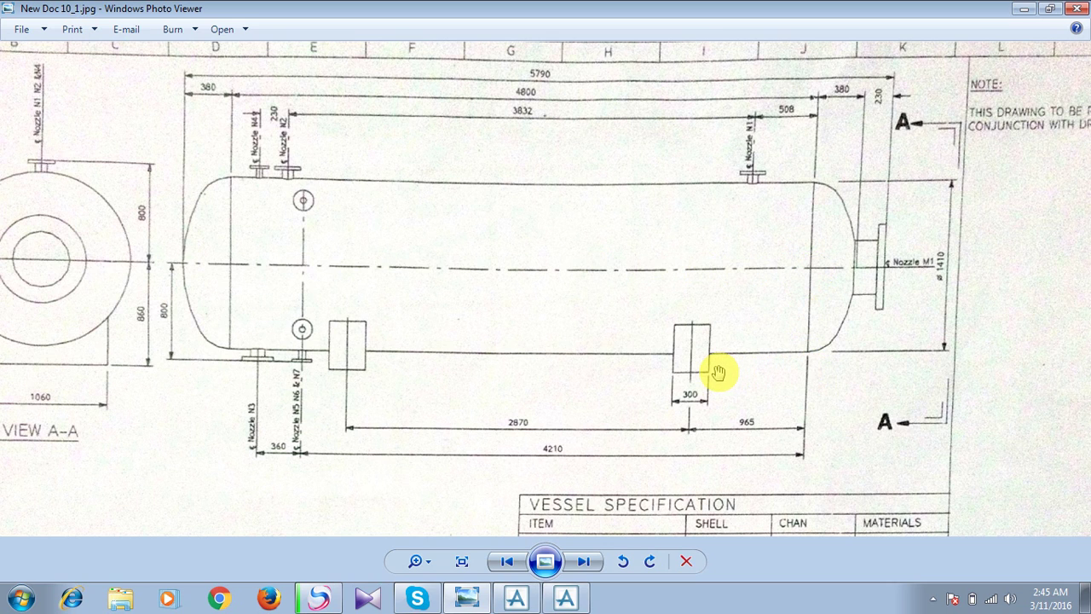
click(1033, 11)
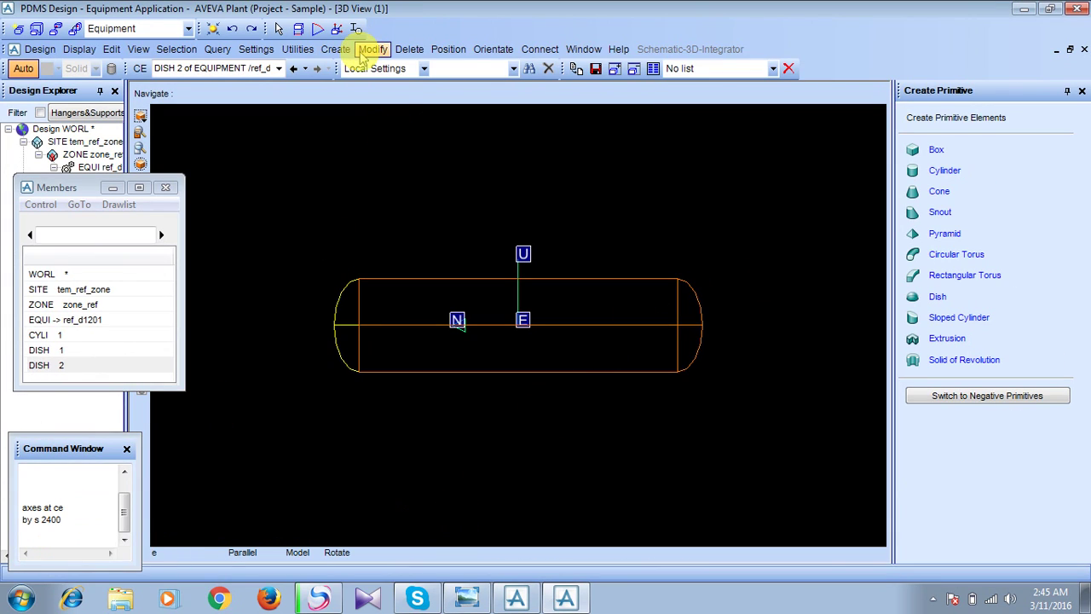
click(373, 49)
mouse_move(443, 411)
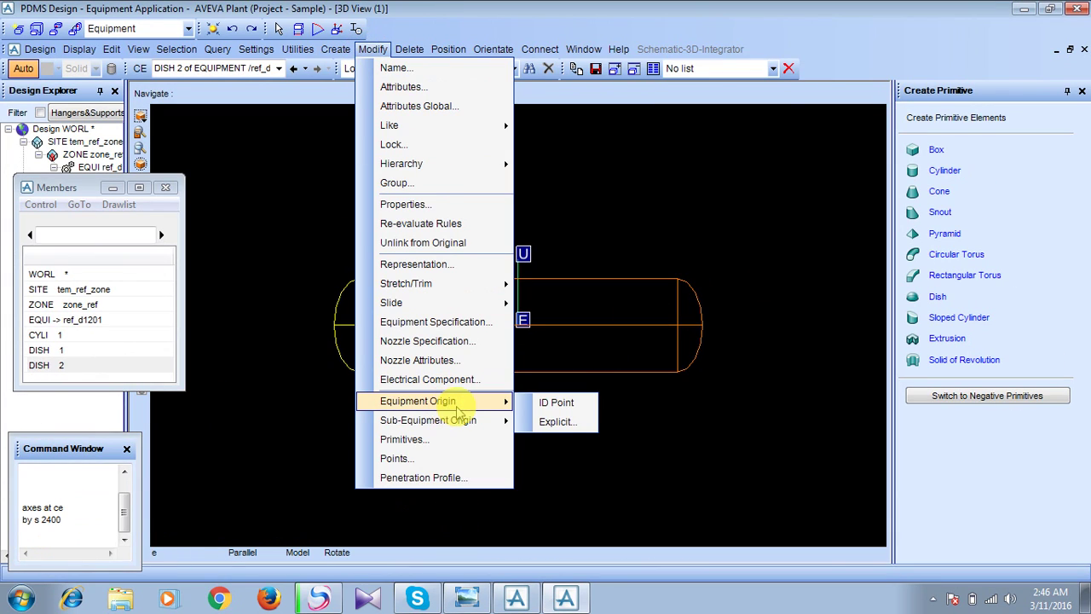
click(375, 51)
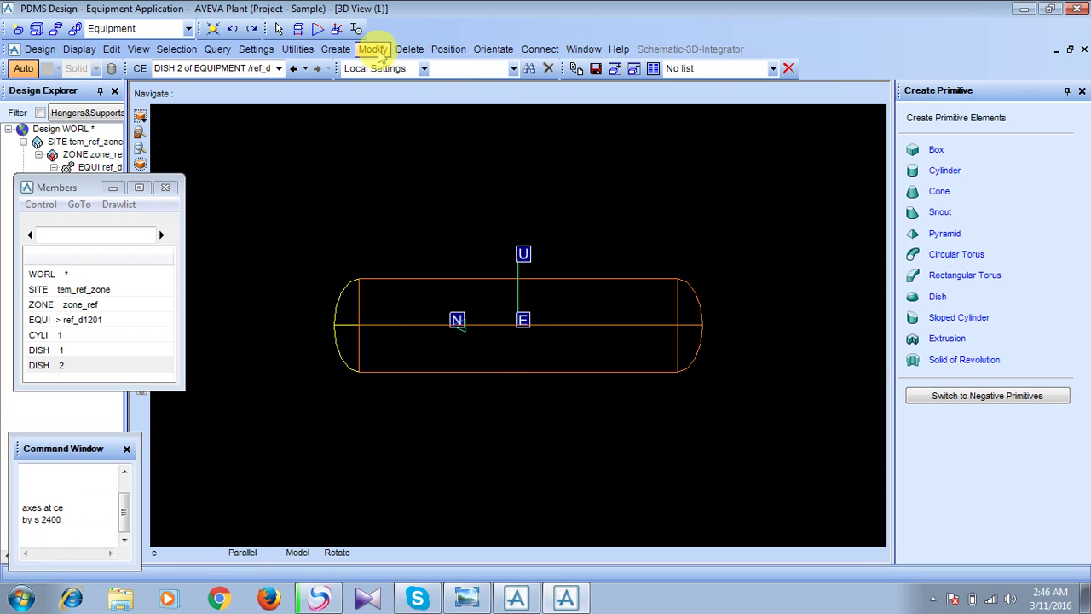
click(375, 51)
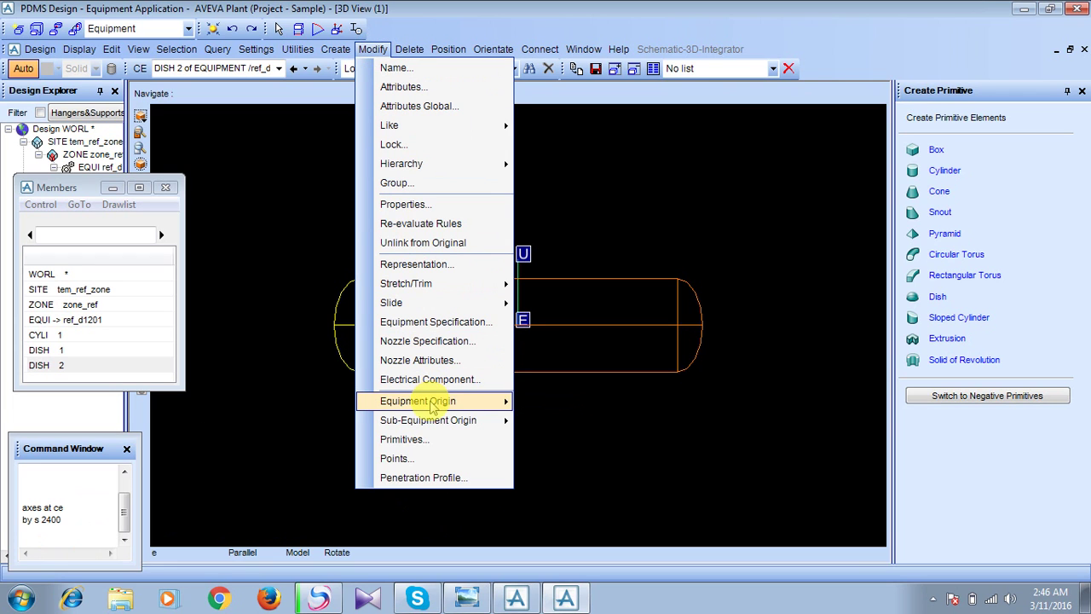
mouse_move(440, 409)
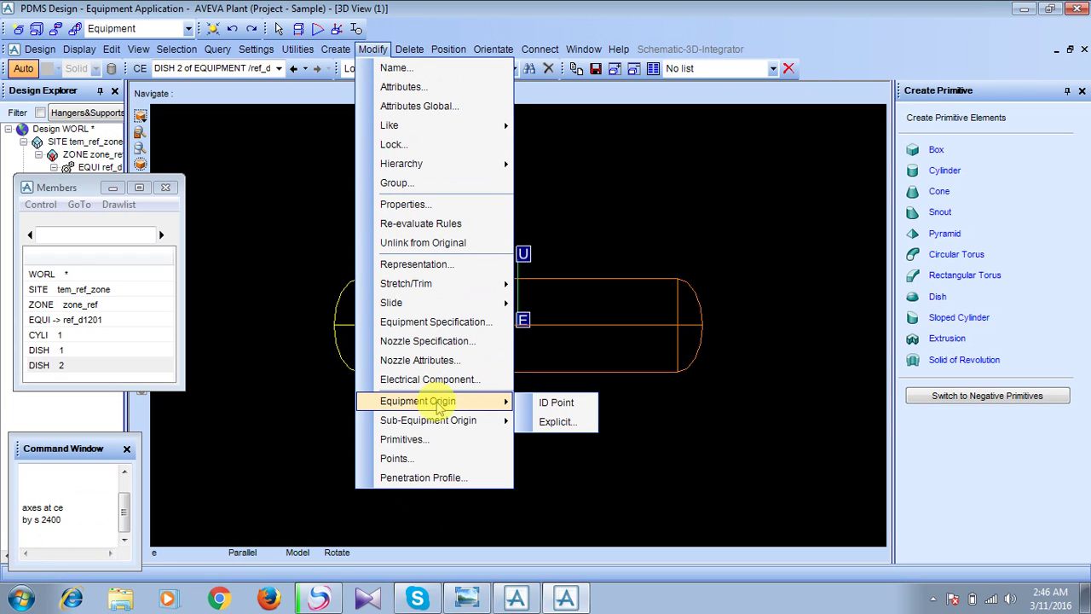
click(559, 406)
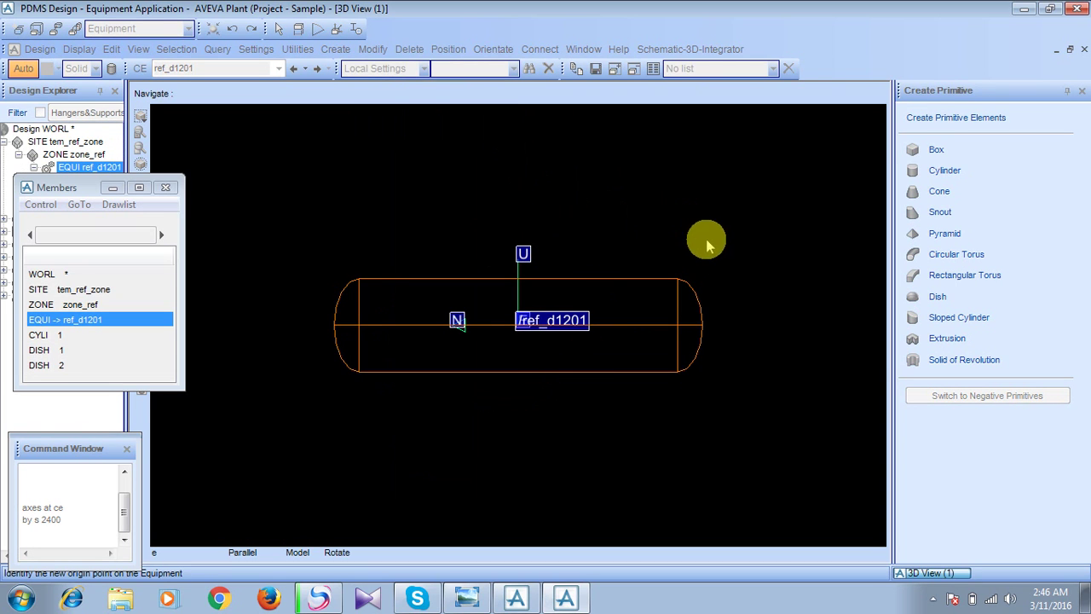
click(643, 231)
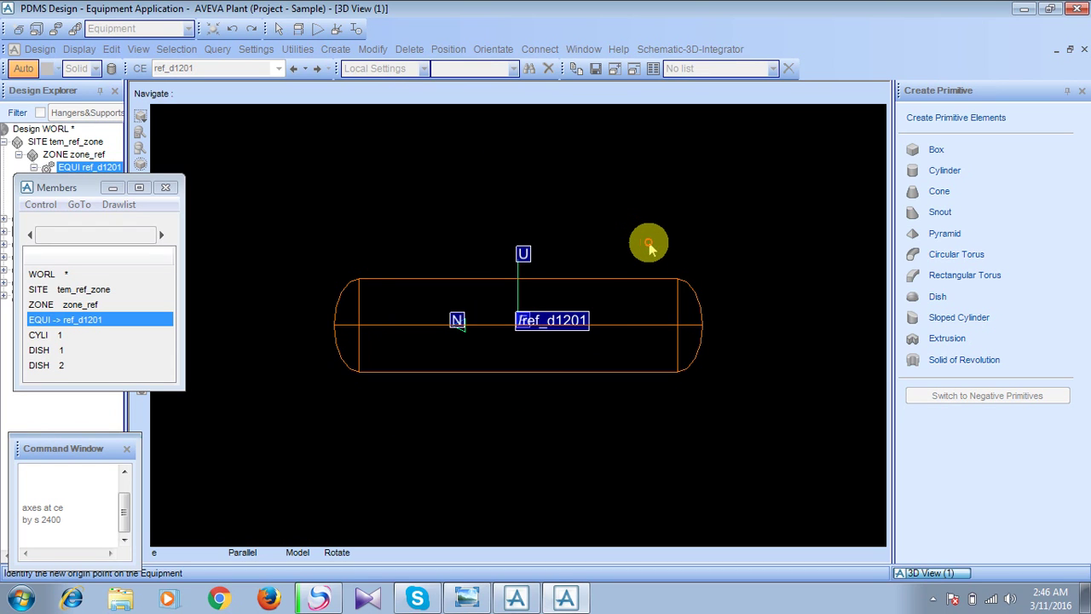
click(660, 264)
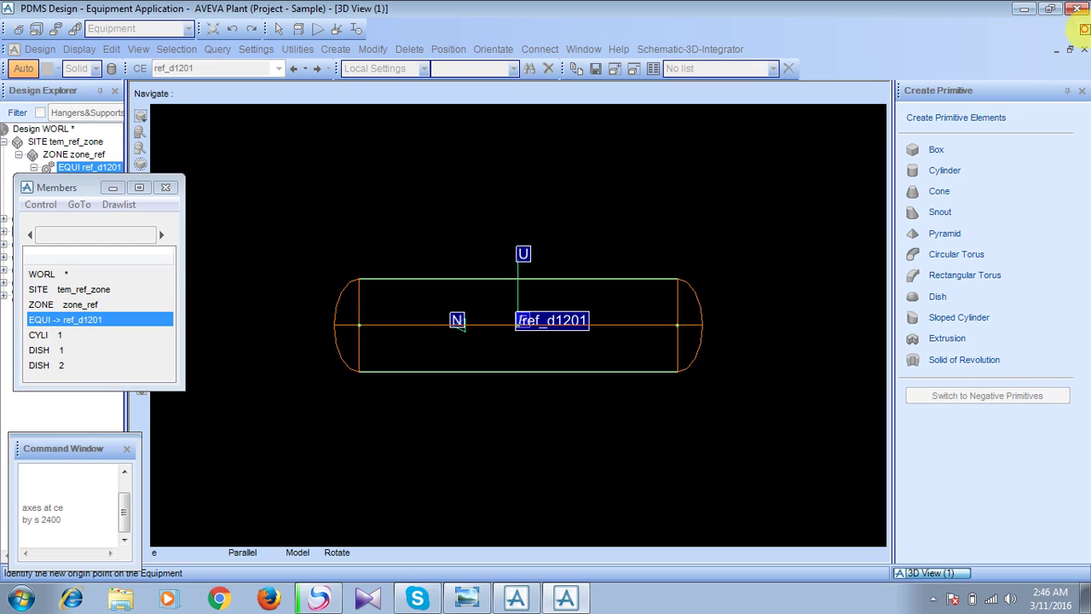
click(666, 319)
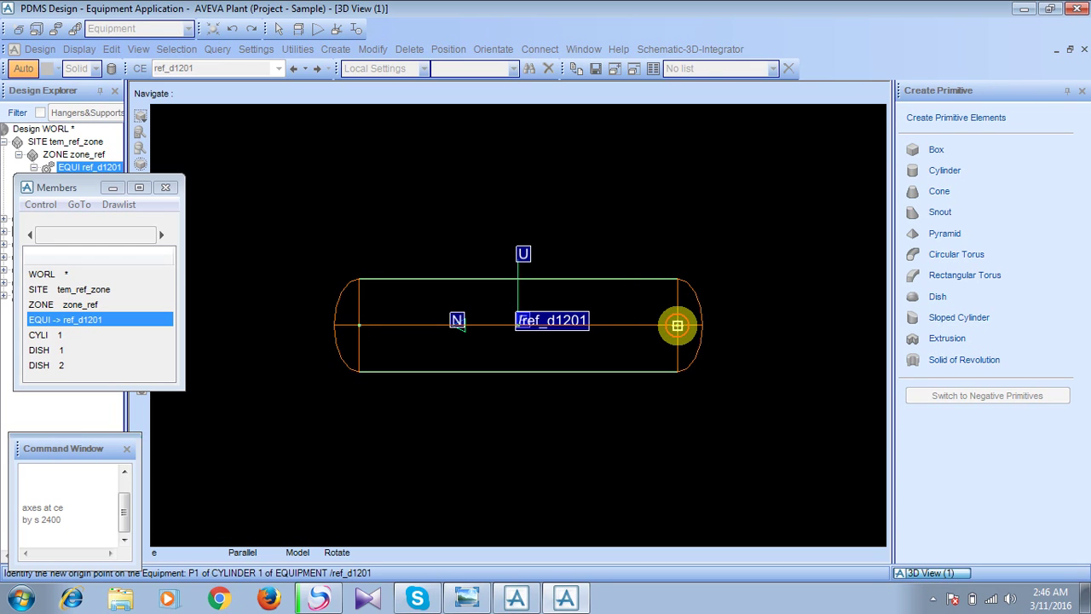
click(677, 324)
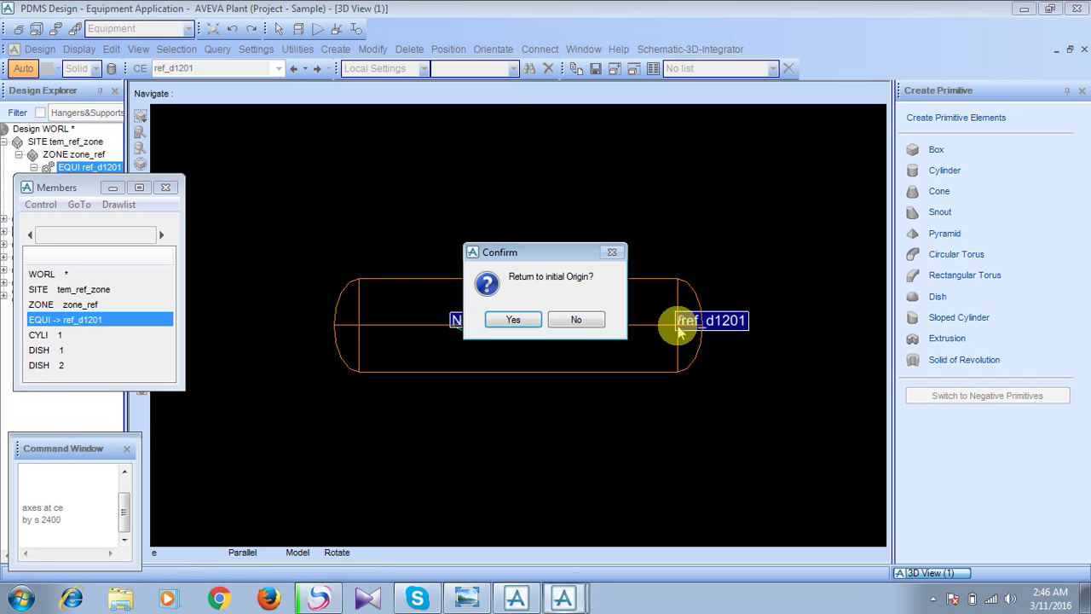
click(578, 320)
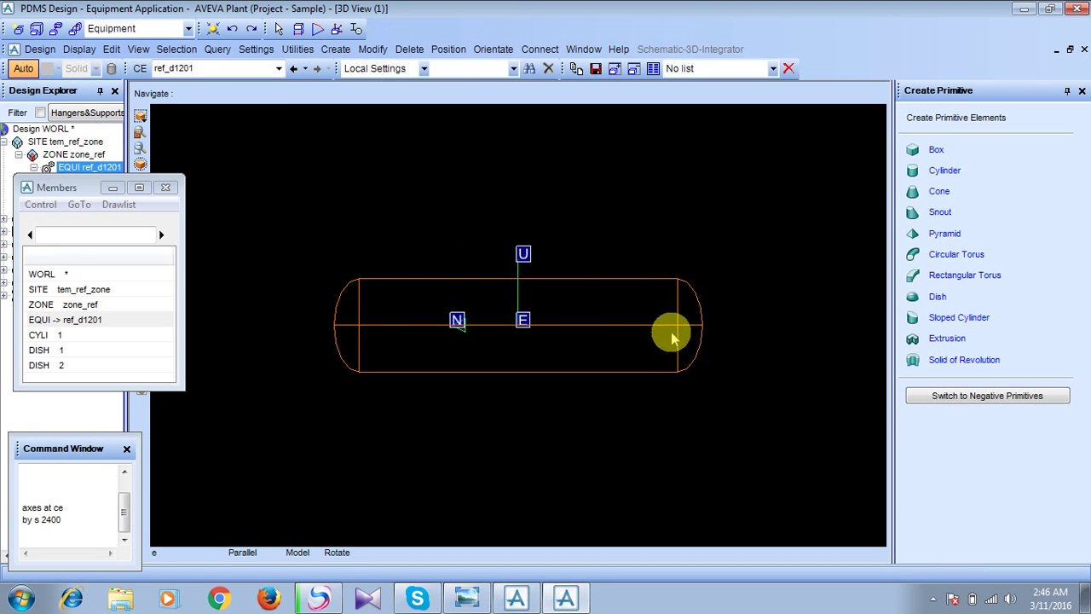
Show the axes at the new equipment origin with the command "axes at ce".
click(64, 537)
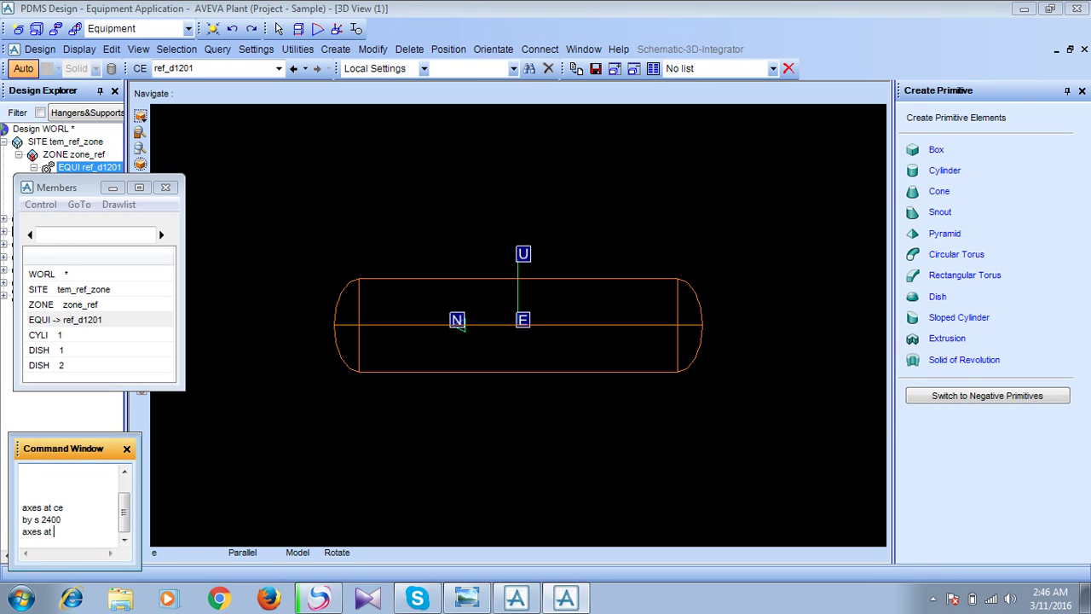
text(axes at ce)
key(Return)
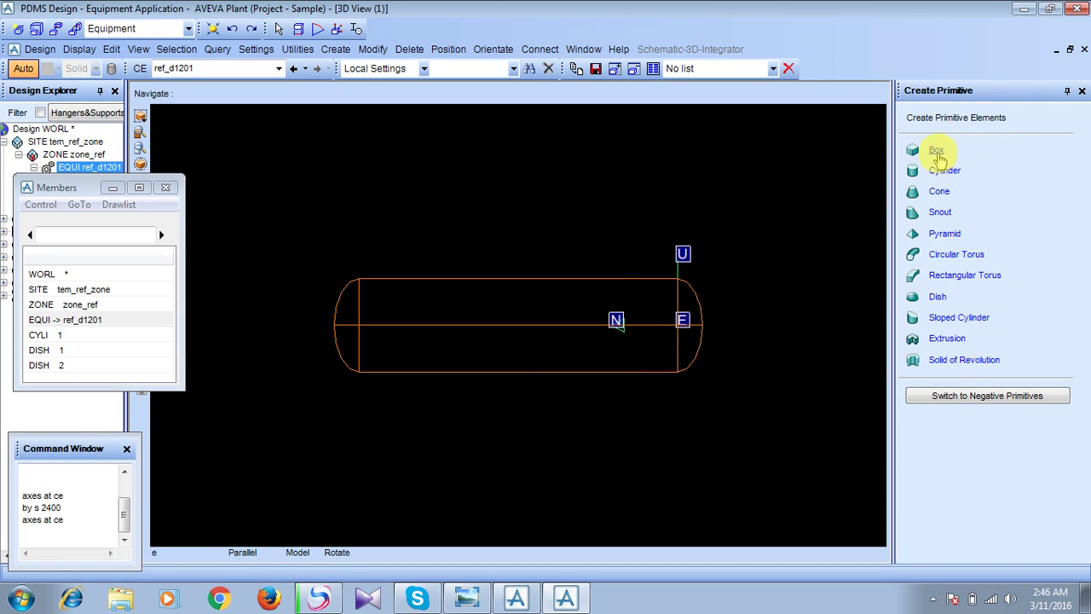
Start a box primitive for the saddle, consult the saddle dimensions on the vessel drawing and display the box parameter diagram.
click(936, 152)
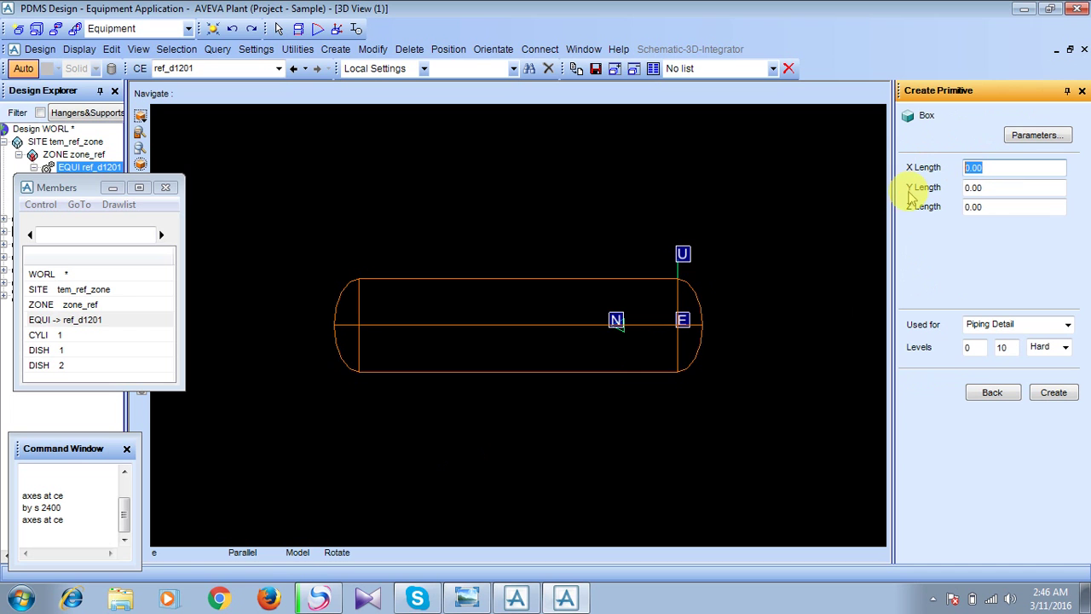
click(468, 599)
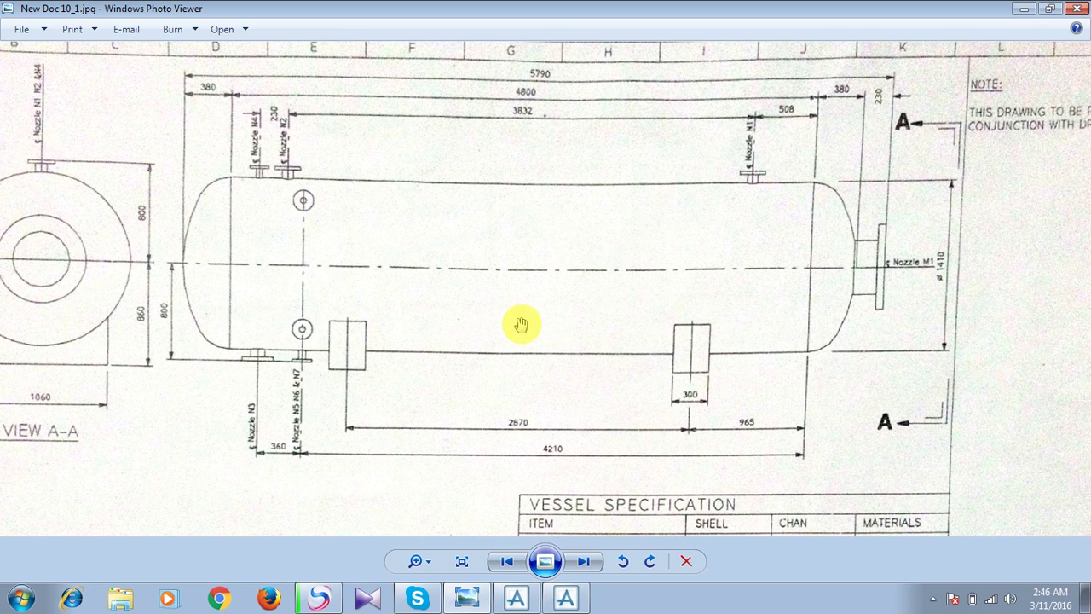
drag(560, 324, 658, 321)
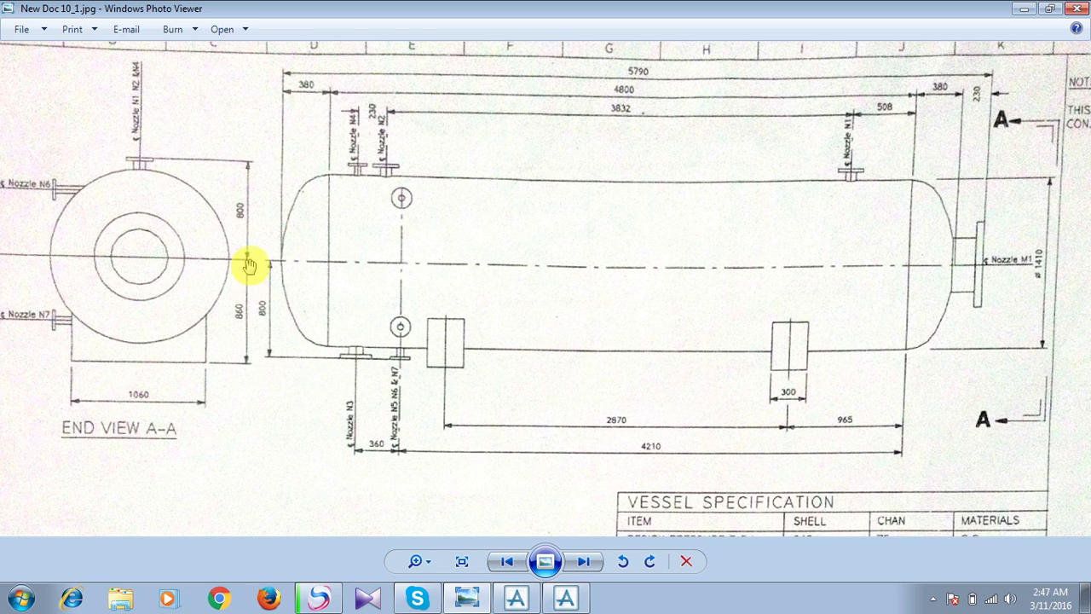
click(471, 602)
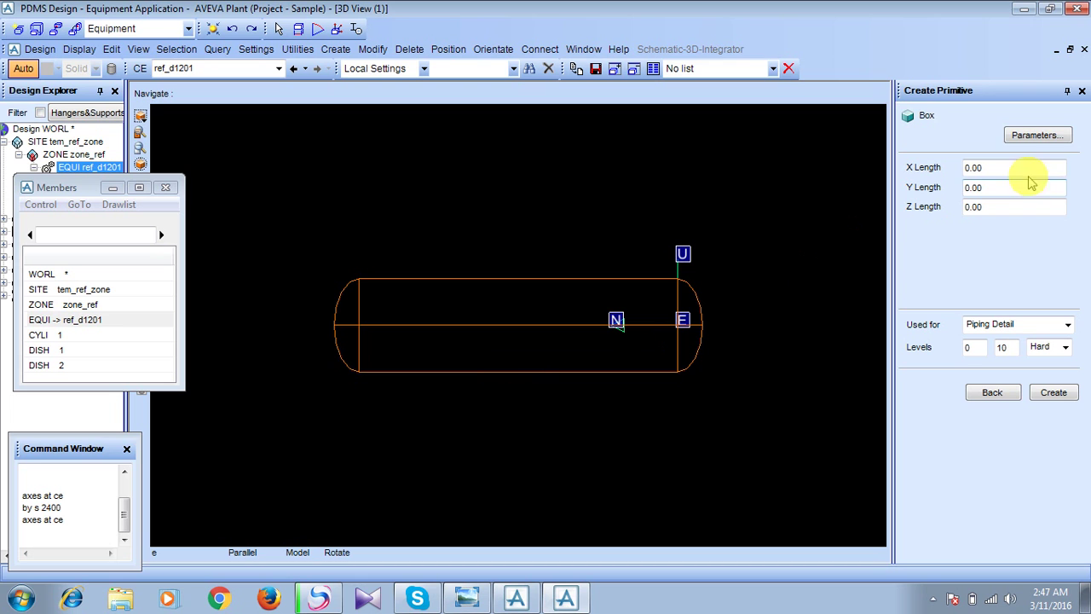
click(1047, 144)
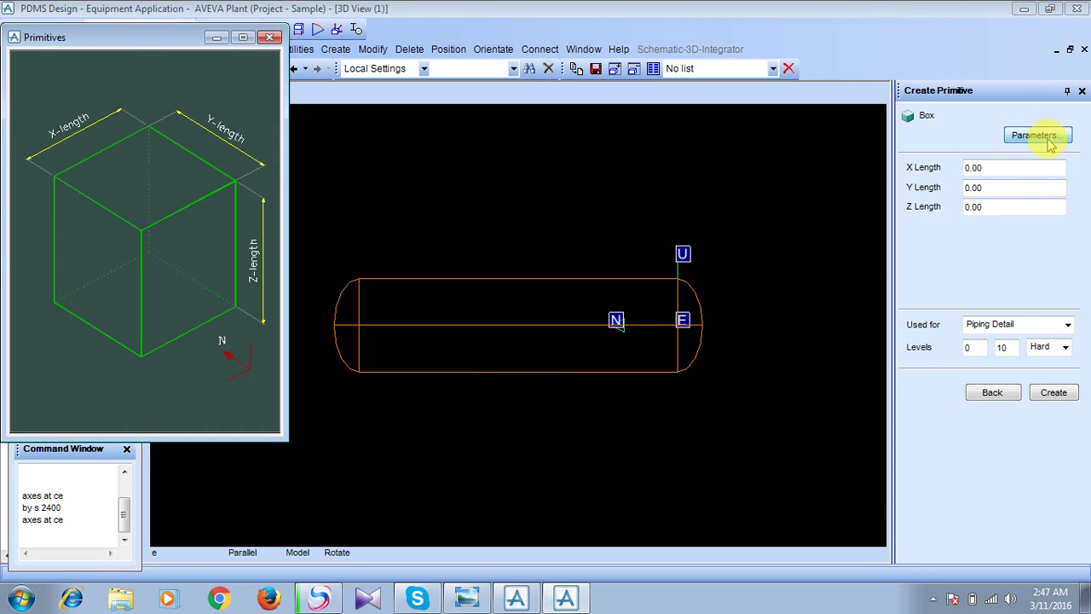
drag(131, 34, 160, 36)
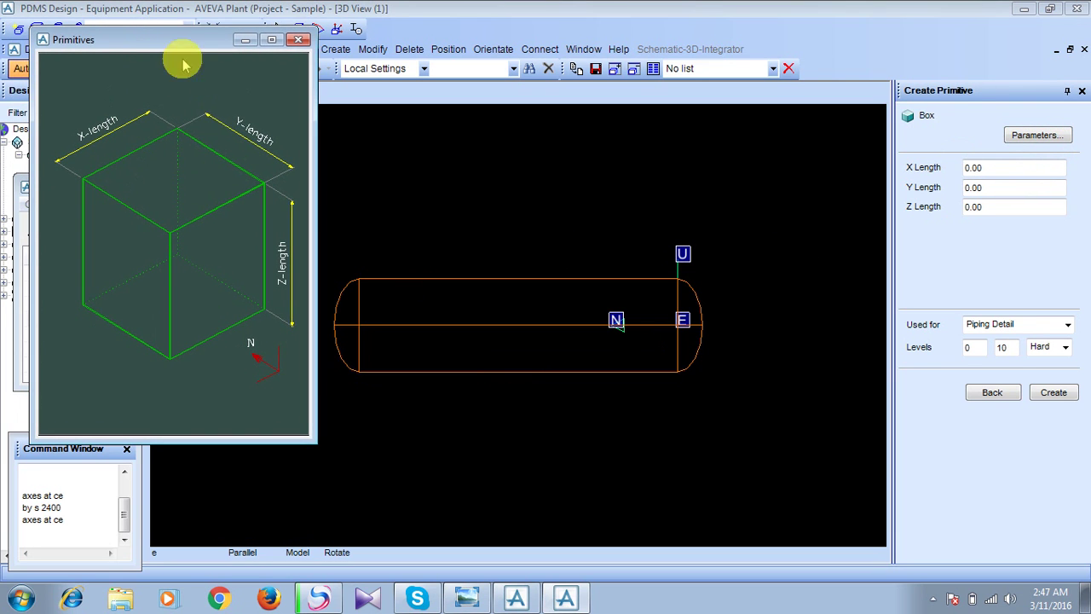
Compare the saddle's width, thickness and height on the vessel drawing with the X, Y and Z lengths of the box diagram.
click(467, 597)
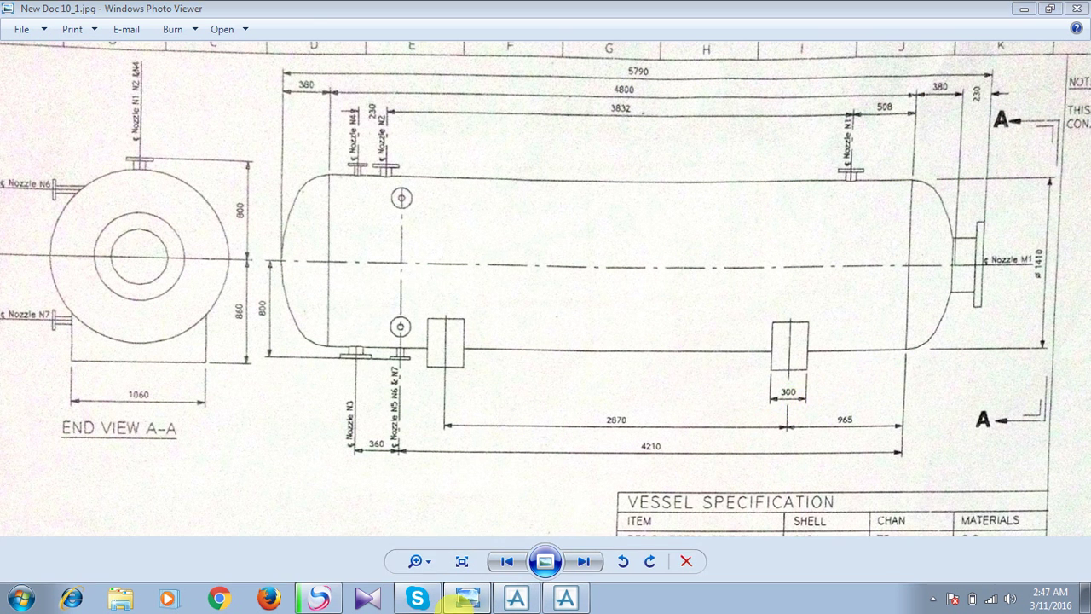
click(467, 597)
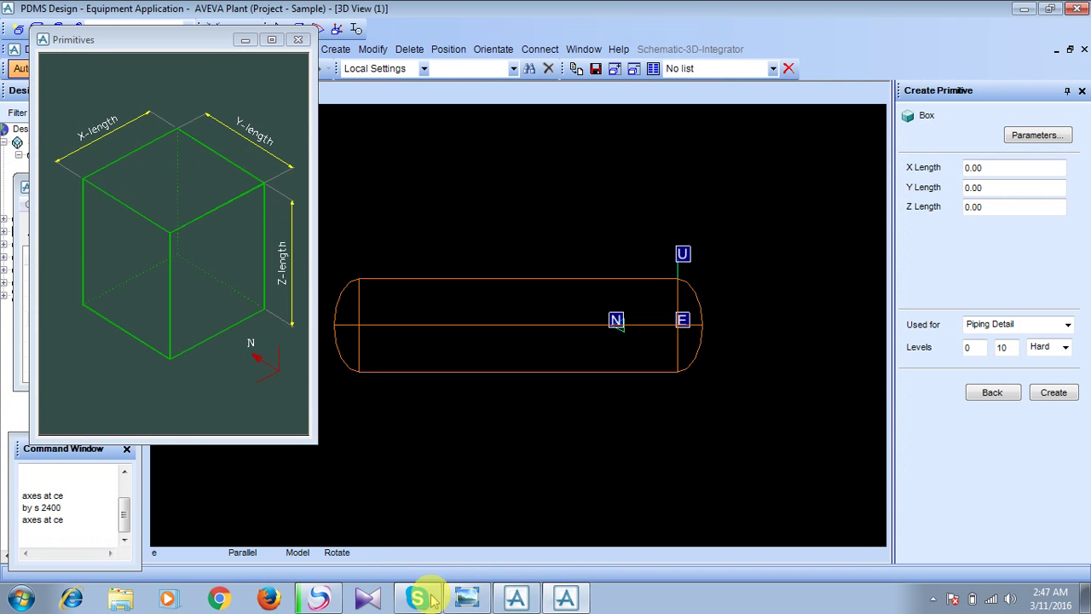
click(466, 596)
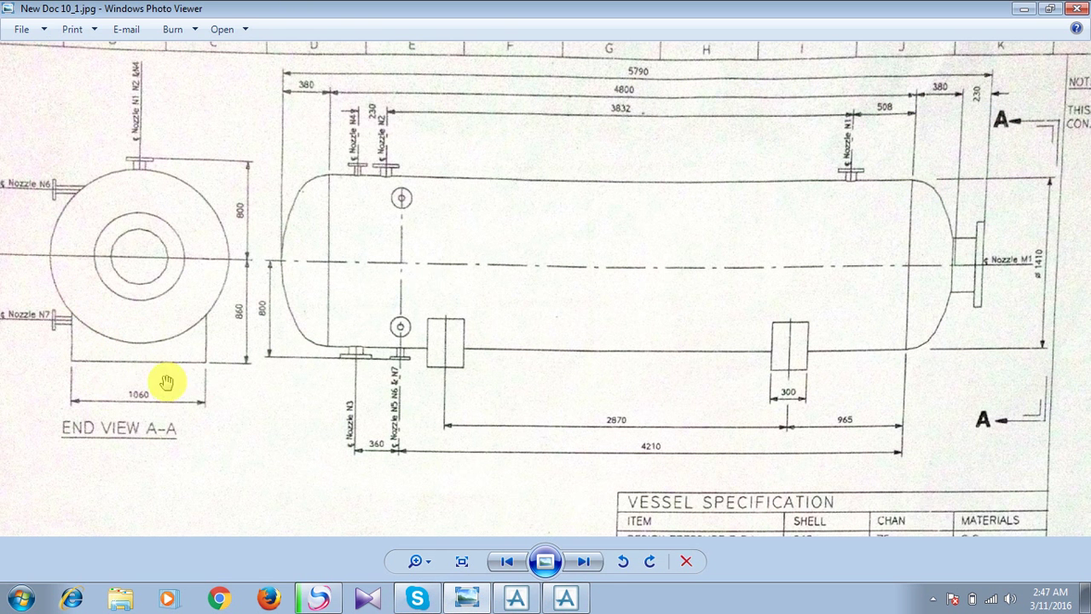
click(471, 599)
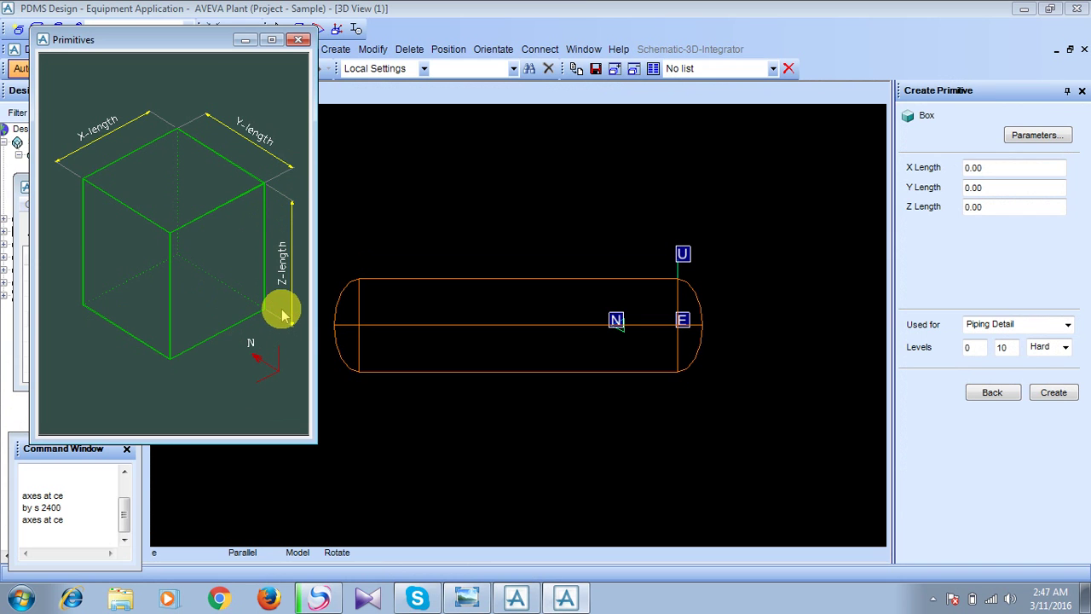
click(418, 597)
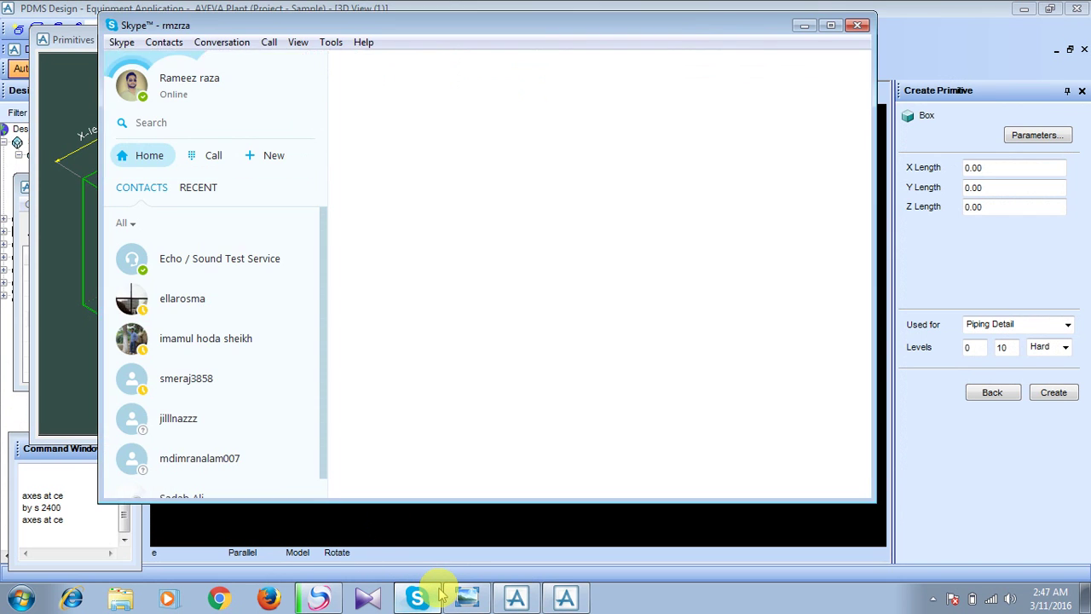
click(416, 597)
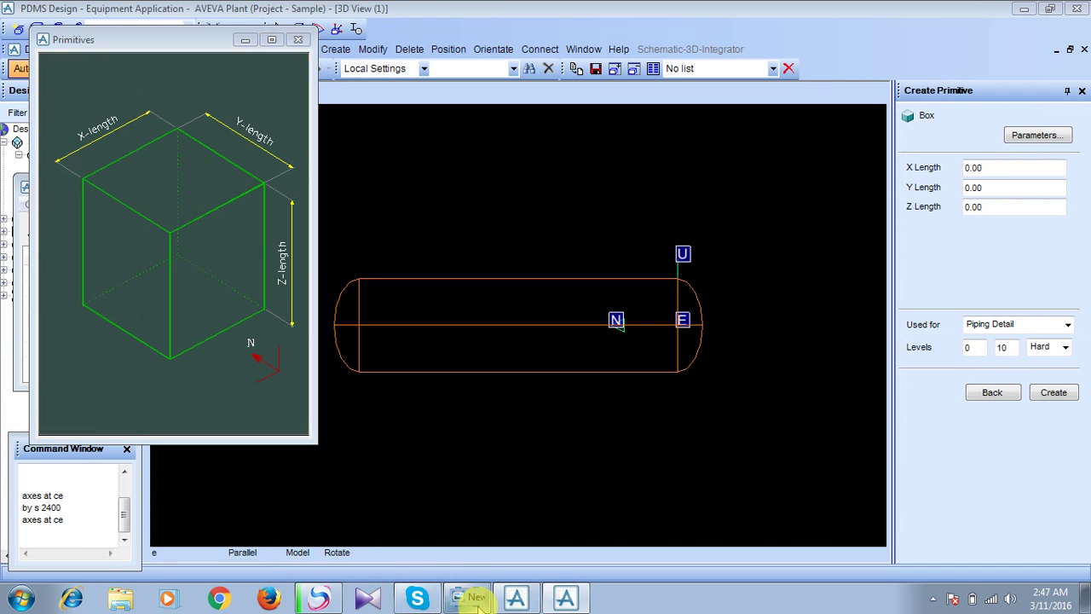
click(477, 600)
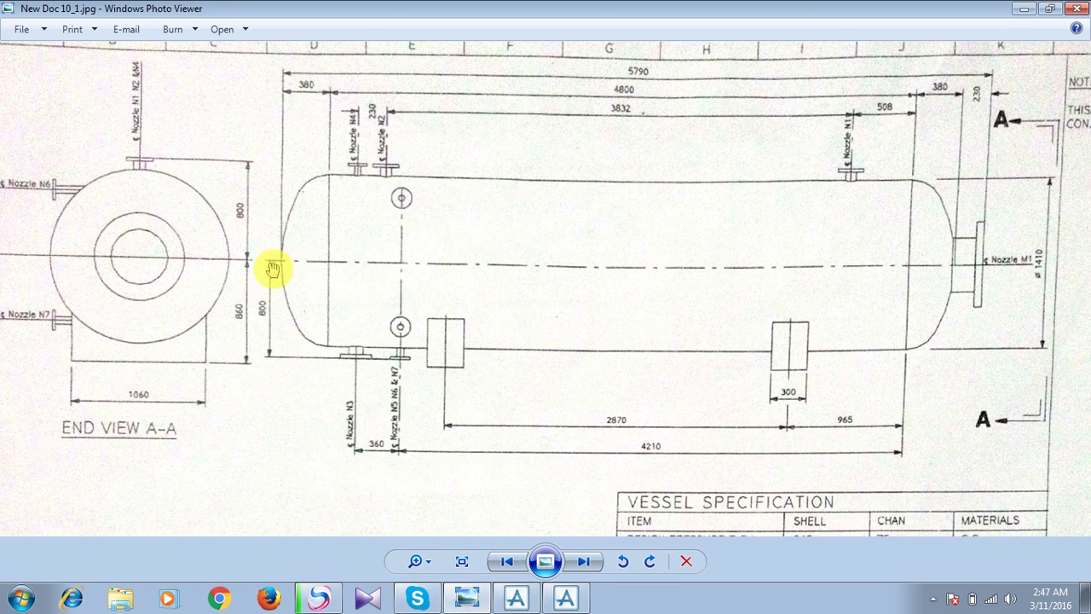
click(1019, 10)
Create the saddle box with X length 1060, Y length 300 and Z length 860.
click(1009, 167)
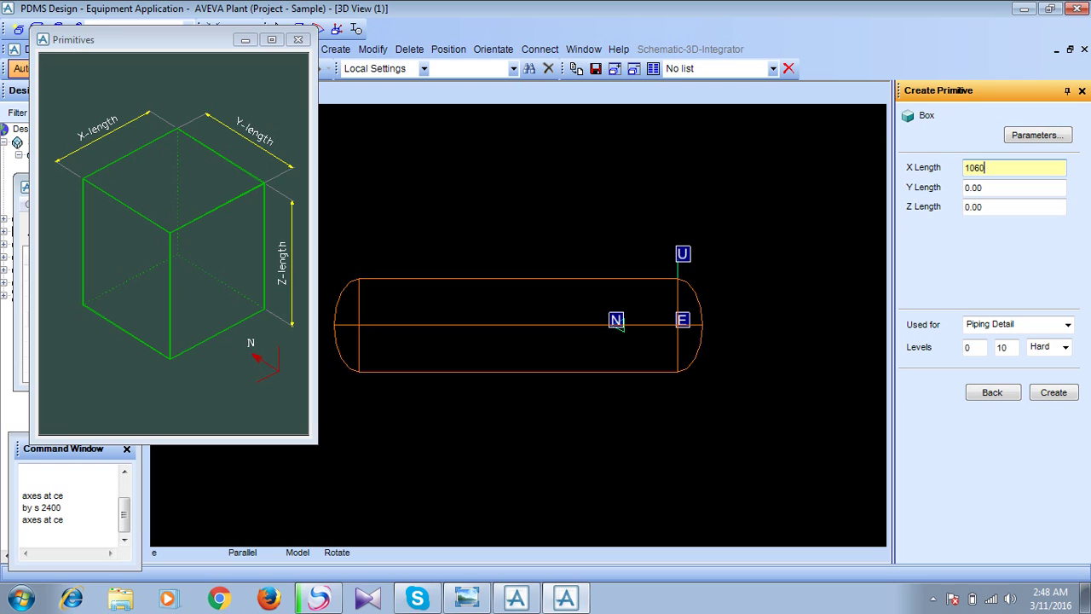
key(Tab)
text(0.0)
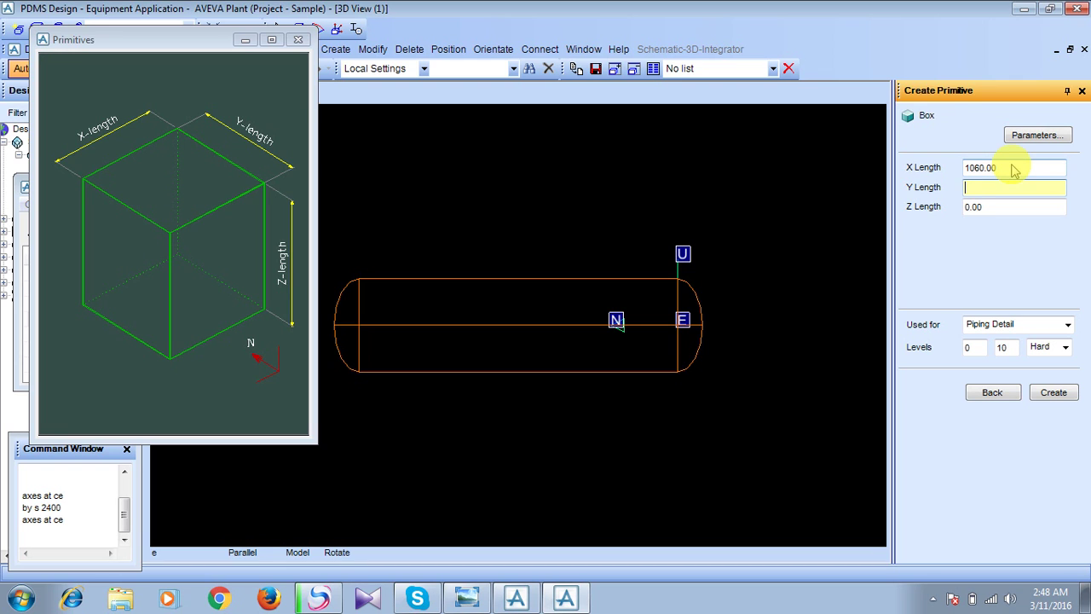
text(300)
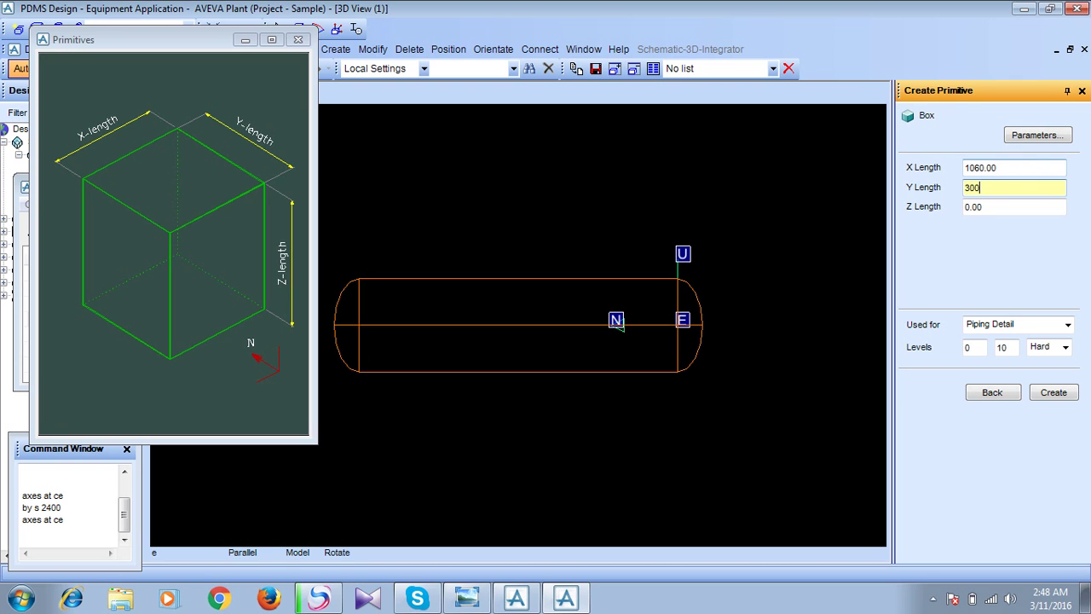
key(Tab)
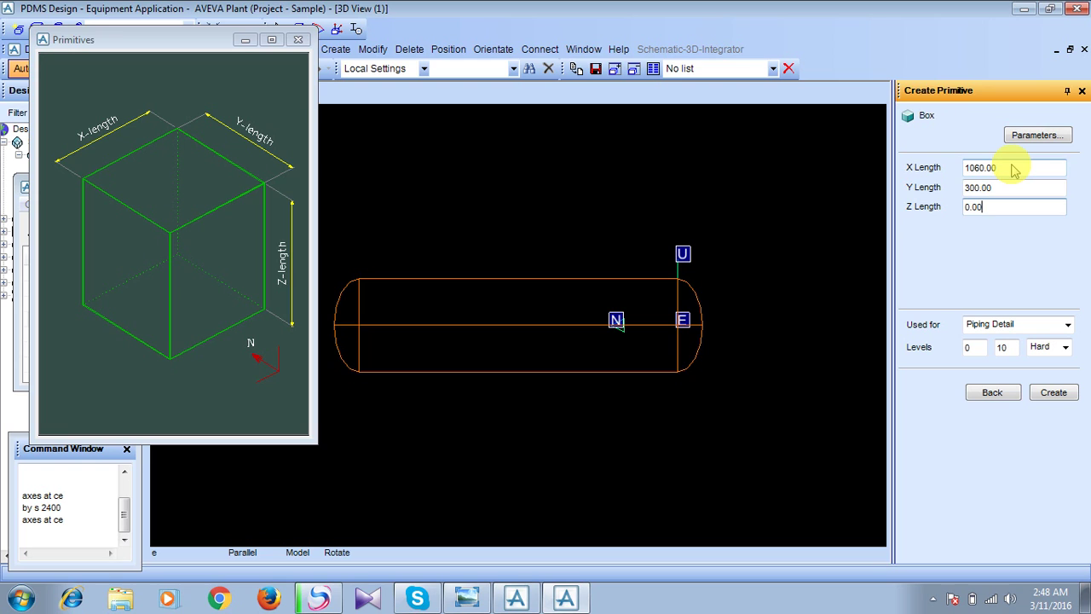
key(BackSpace)
key(BackSpace)
key(BackSpace)
key(BackSpace)
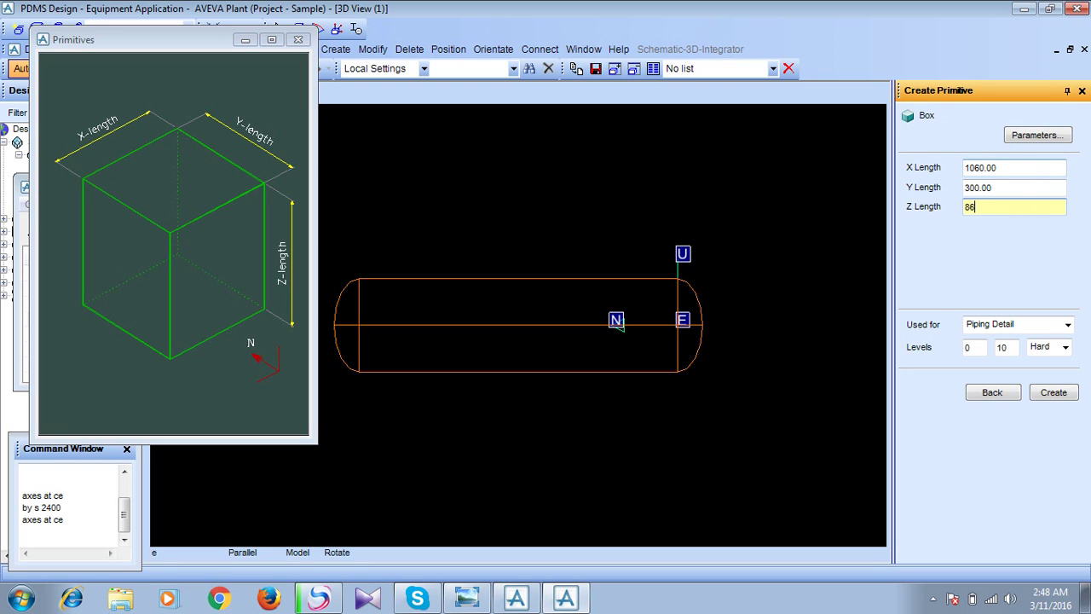
click(1014, 171)
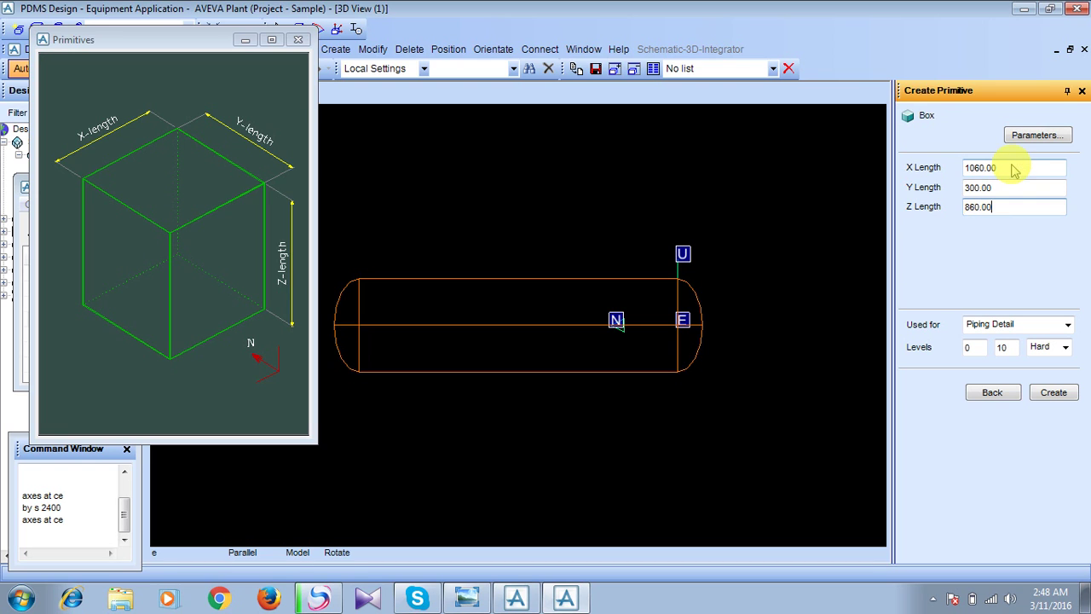
click(1053, 393)
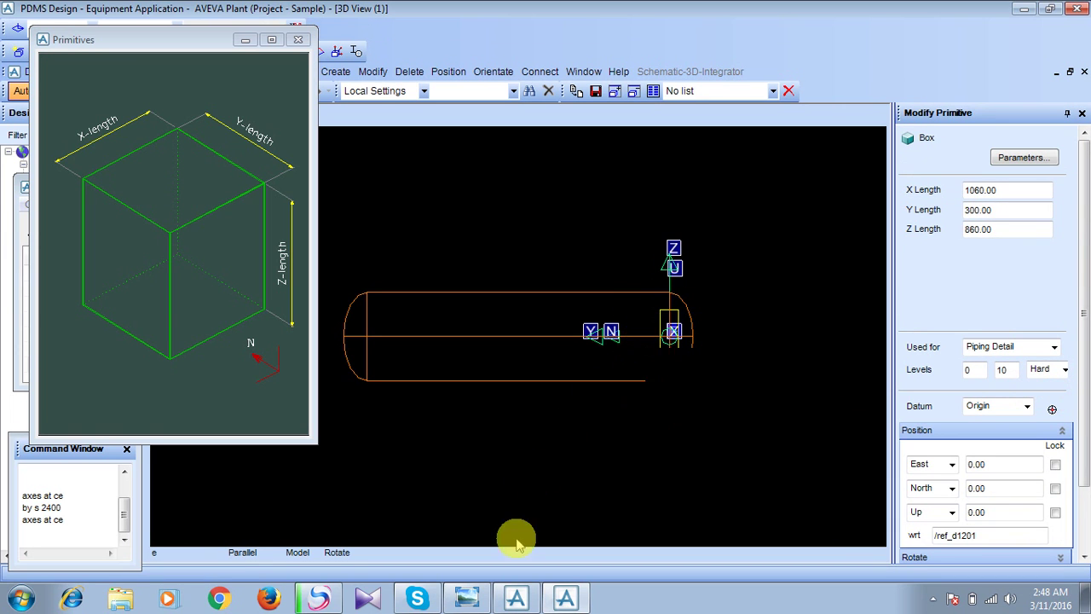
Check the saddle location on the drawing and position the box at East 0, North 965 relative to ref_d1201.
click(466, 598)
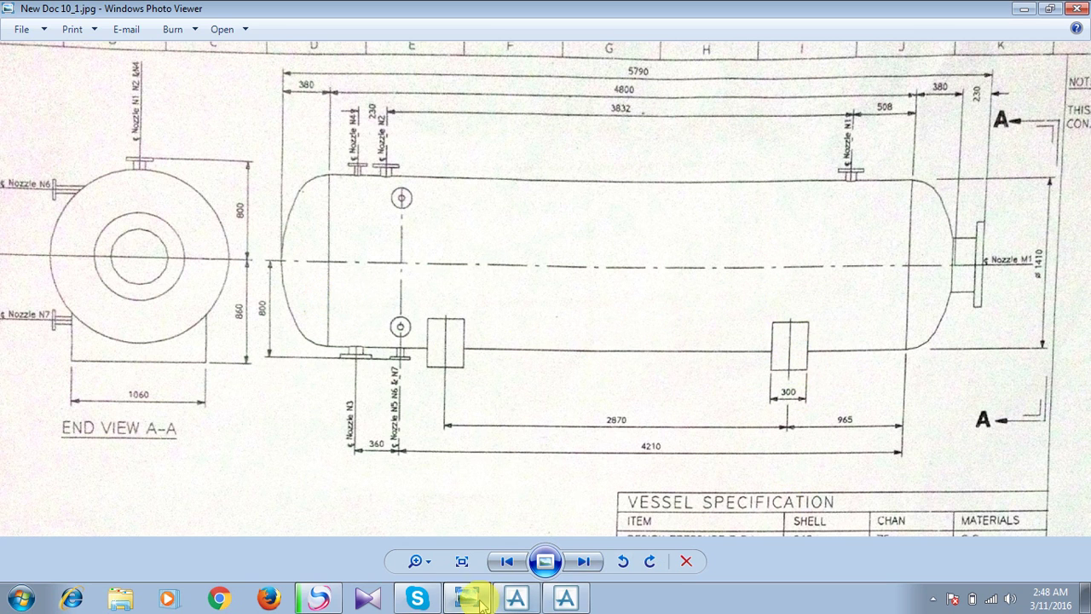
click(516, 598)
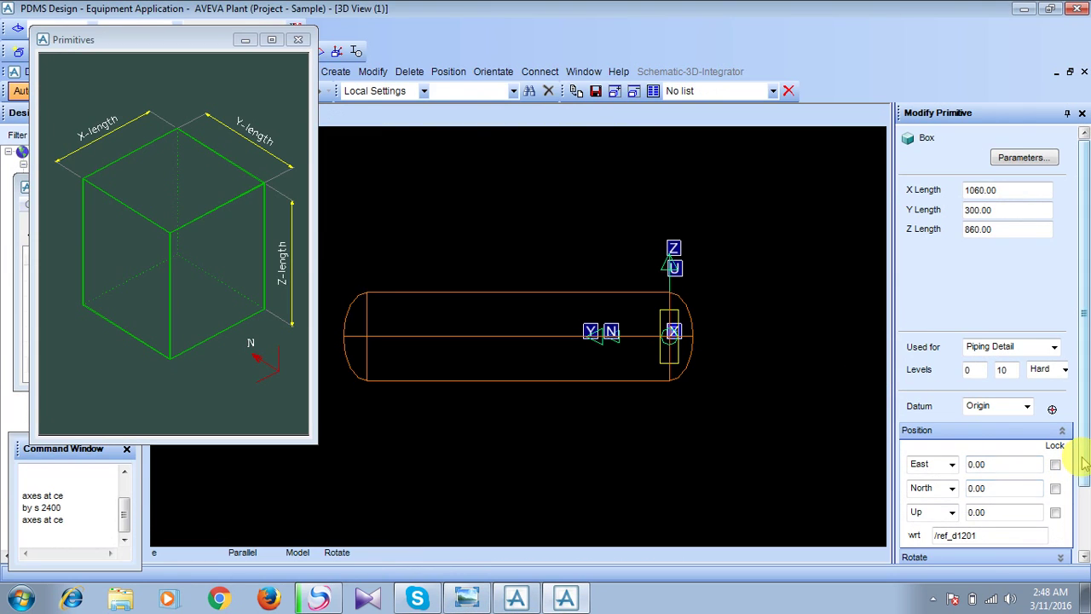
scroll(1066, 467, down, 1)
click(1018, 437)
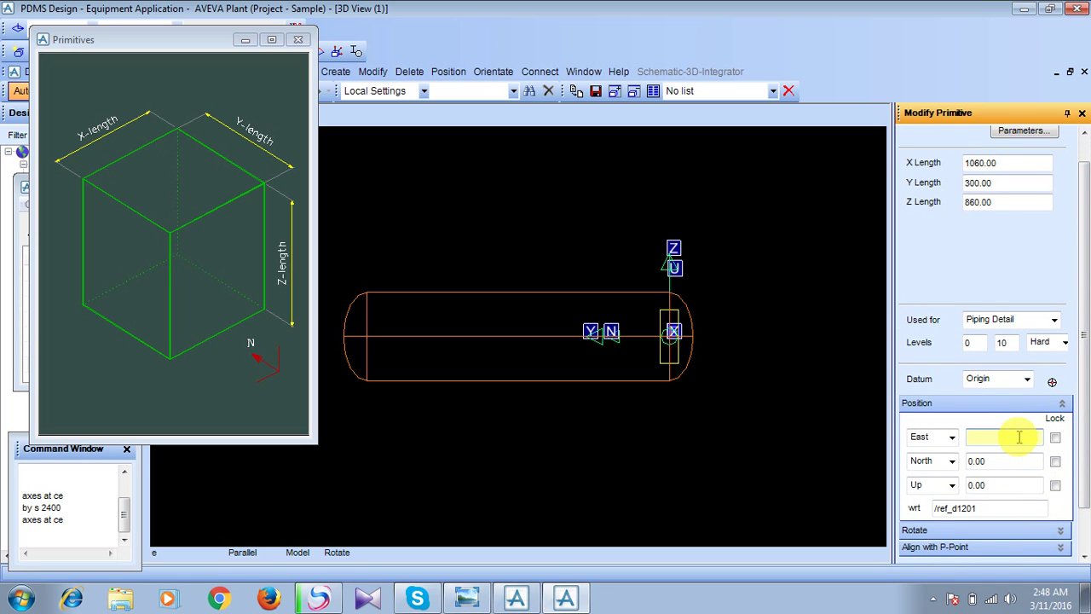
text(0)
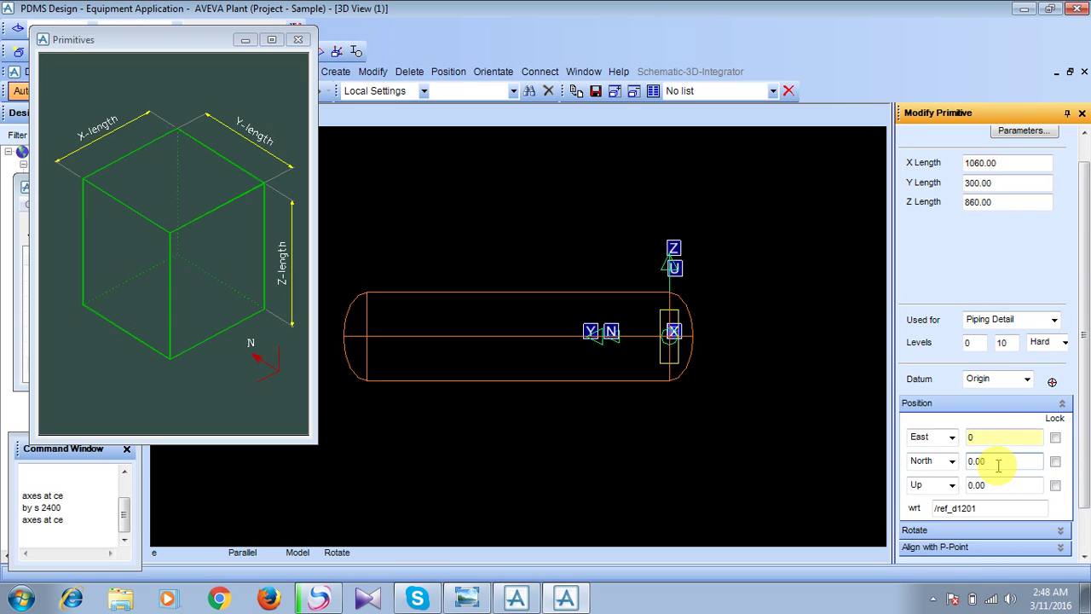
text(96)
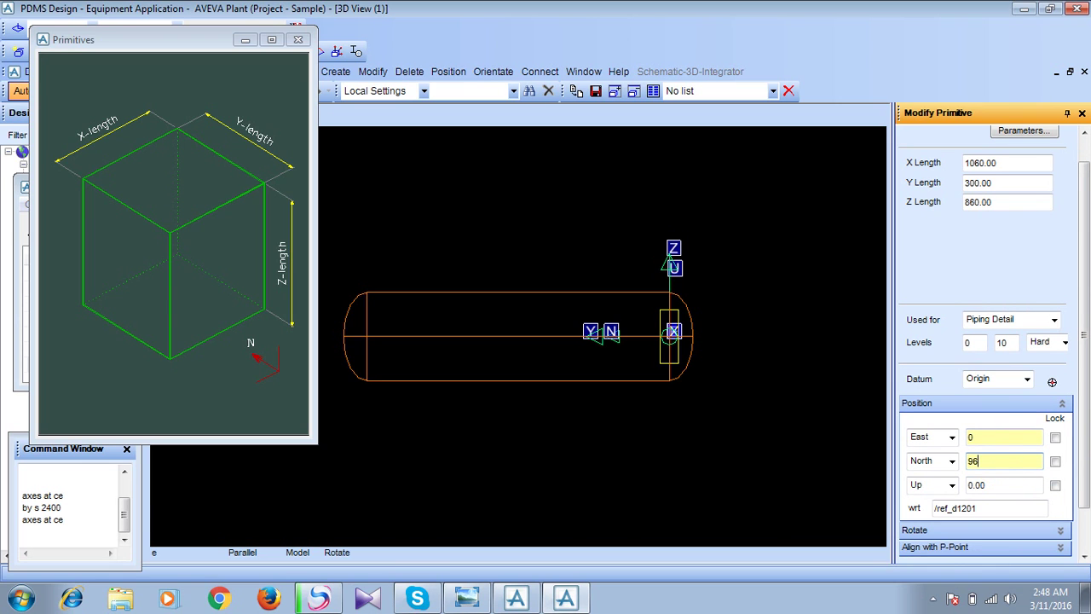
text(5)
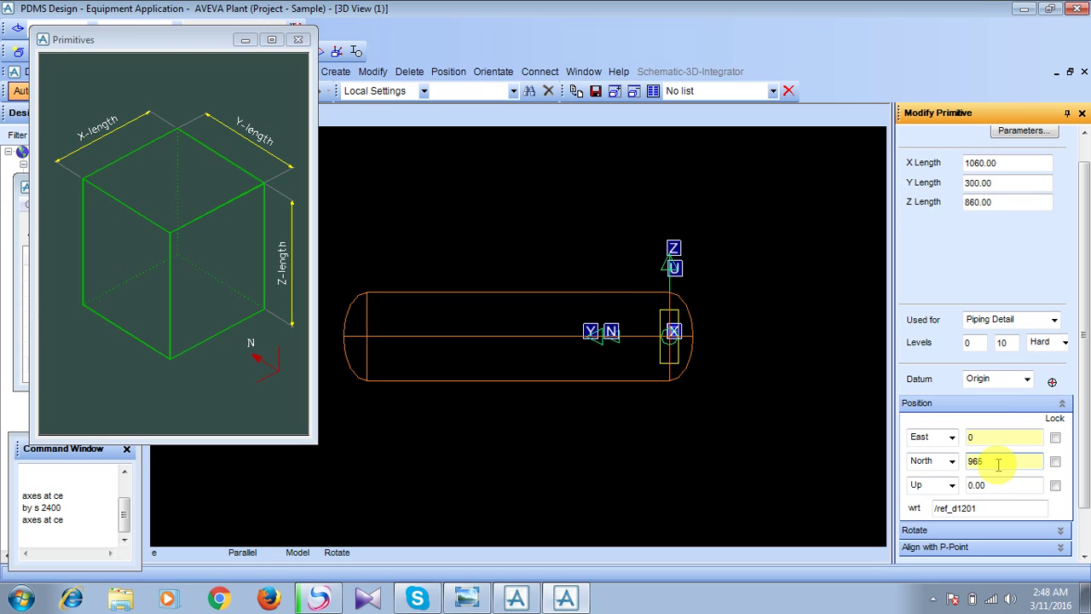
key(Return)
Set the box's vertical position to Down 430 and finish modifying the primitive.
click(1002, 485)
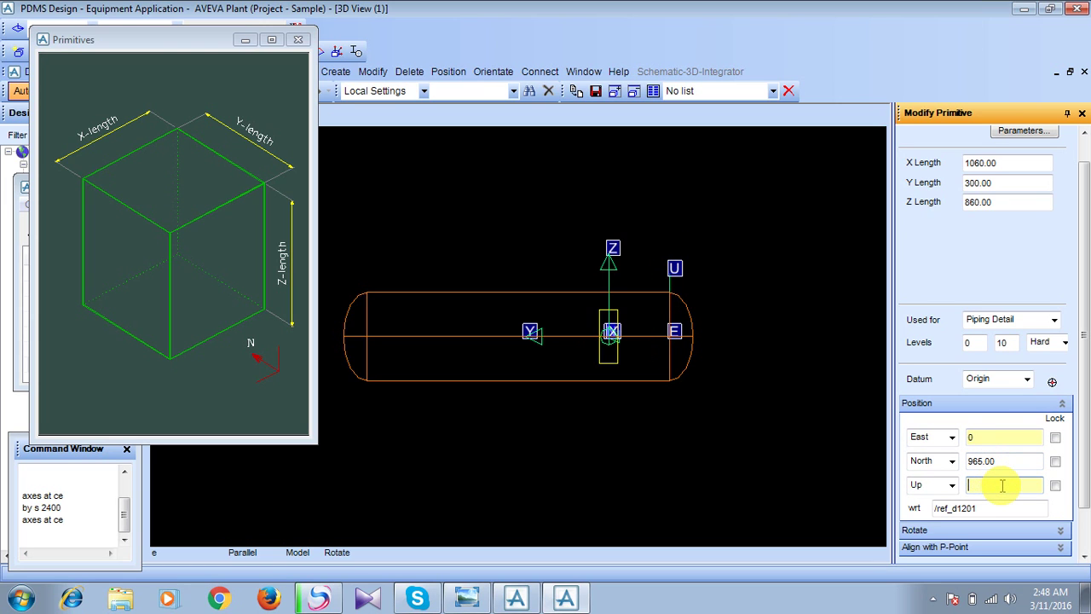
click(950, 485)
click(939, 508)
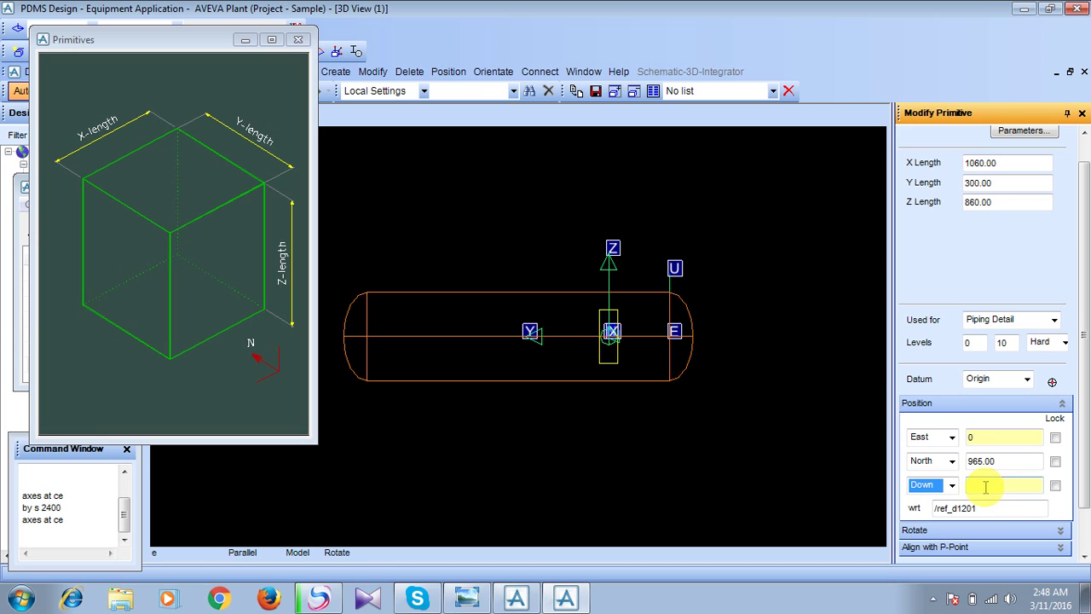
click(985, 487)
text(430)
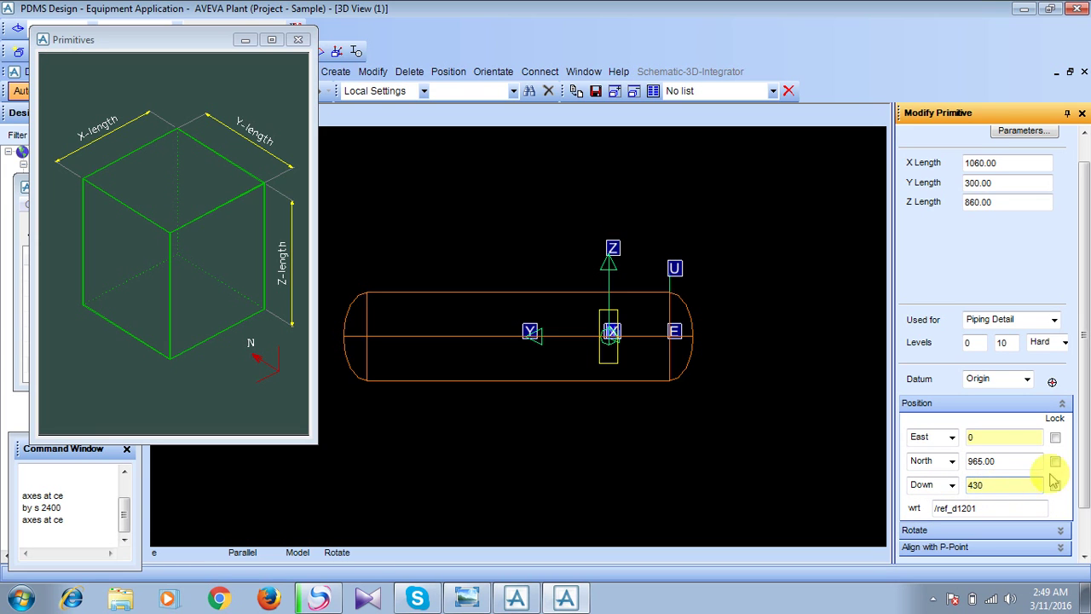
click(1081, 526)
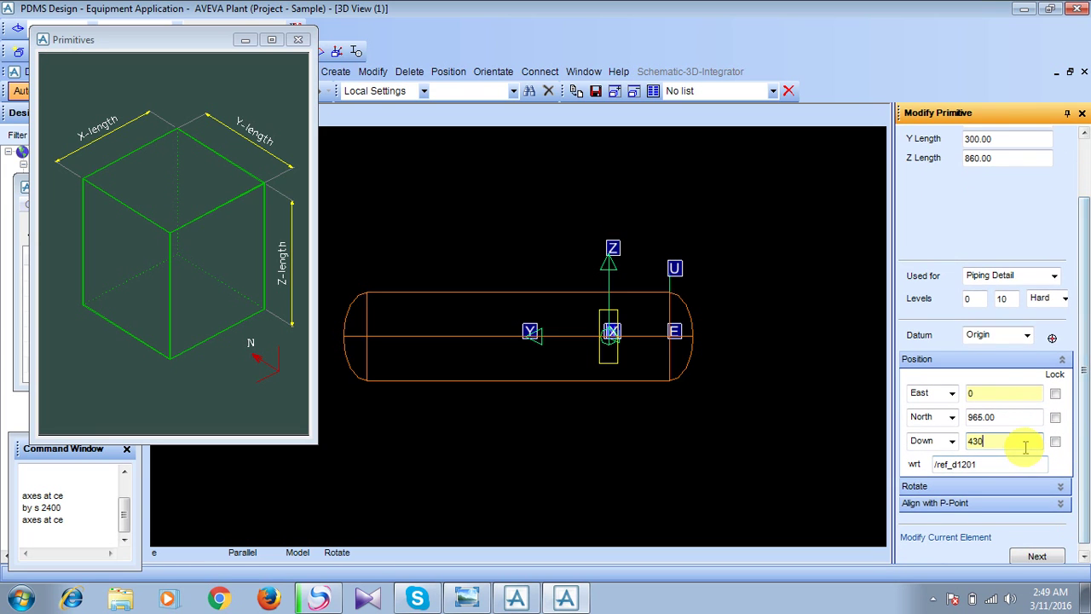
key(Return)
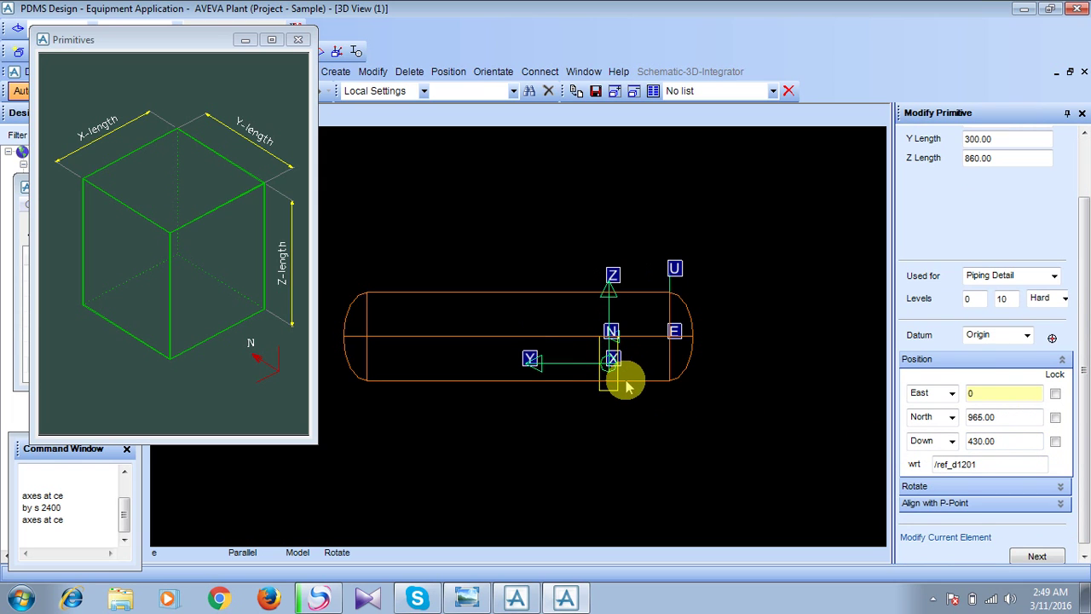
click(1037, 555)
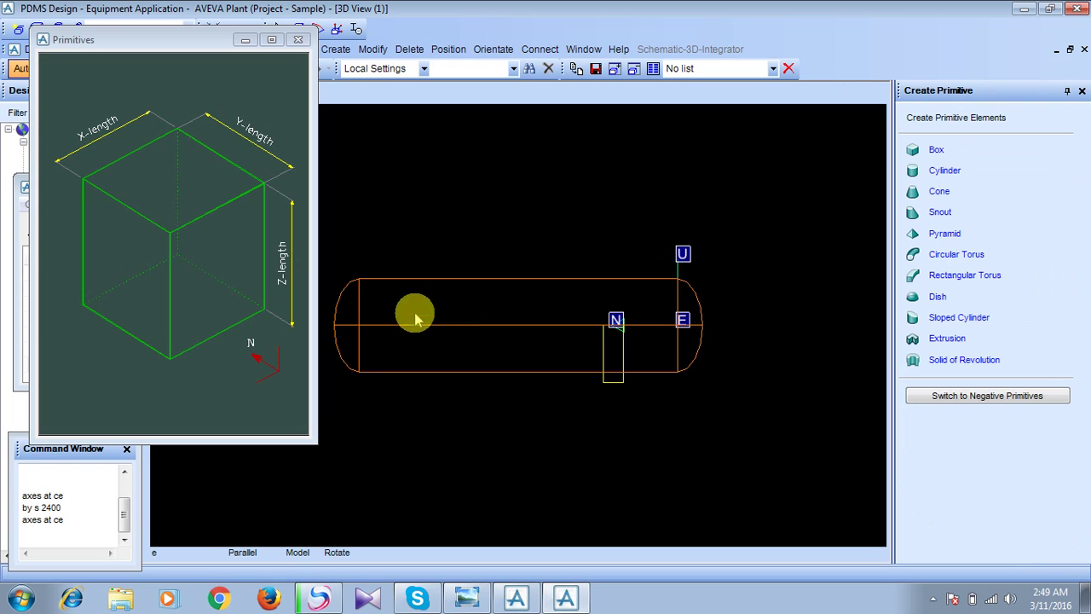
Set up one offset copy of the saddle box with the saddle spacing from the vessel drawing, Y offset 2870.
click(337, 52)
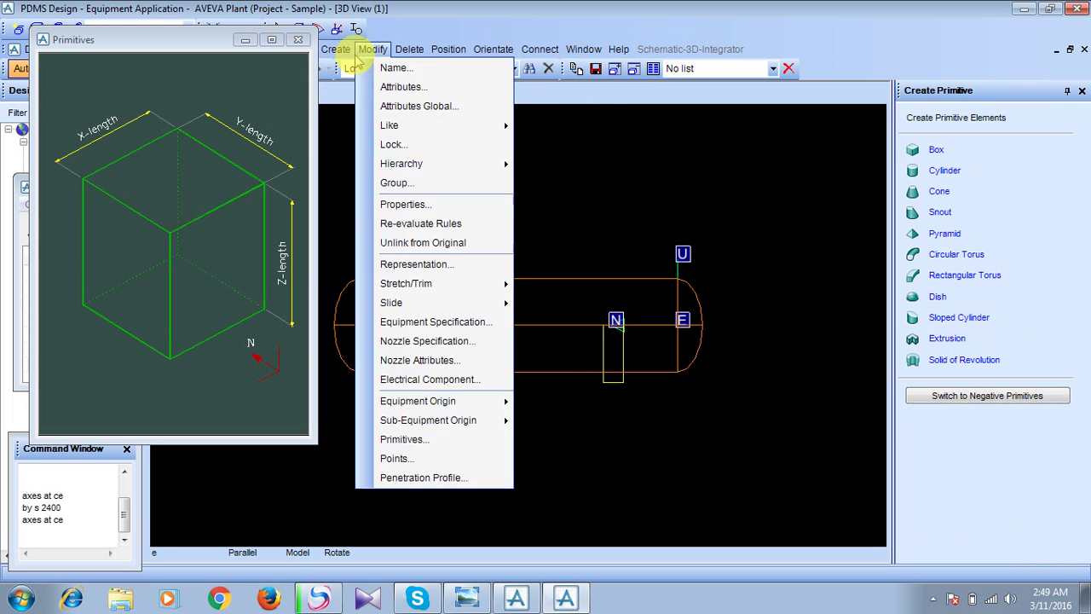
mouse_move(402, 66)
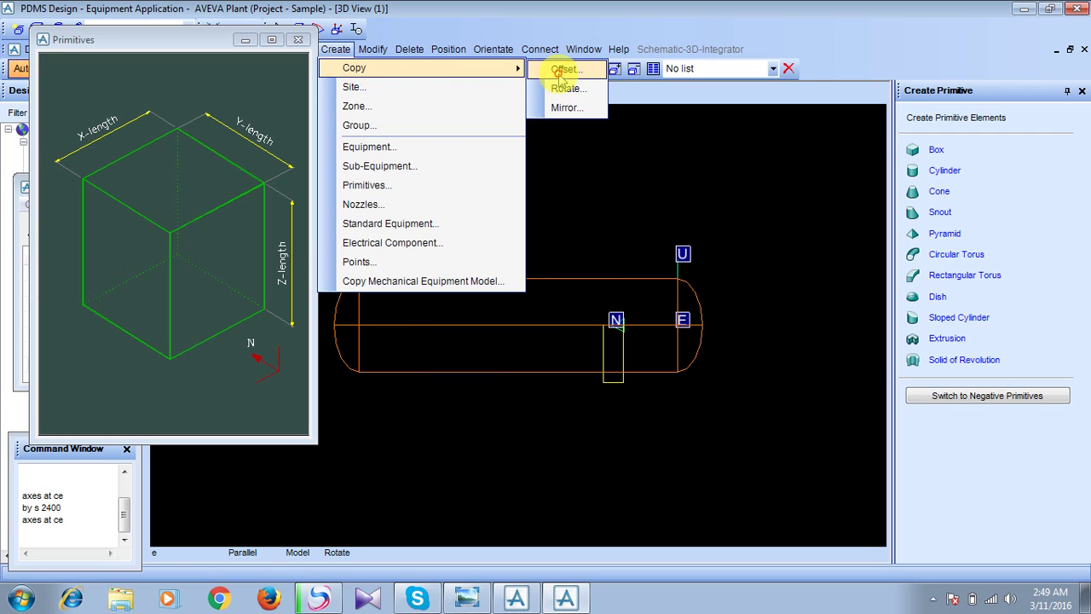
click(563, 70)
scroll(610, 363, up, 2)
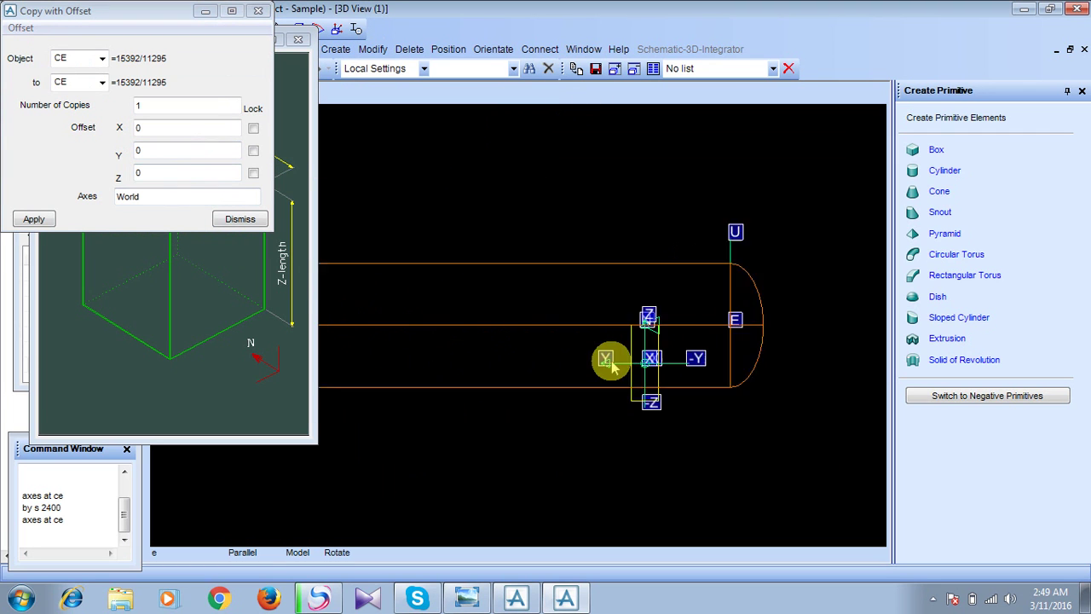
scroll(610, 364, up, 1)
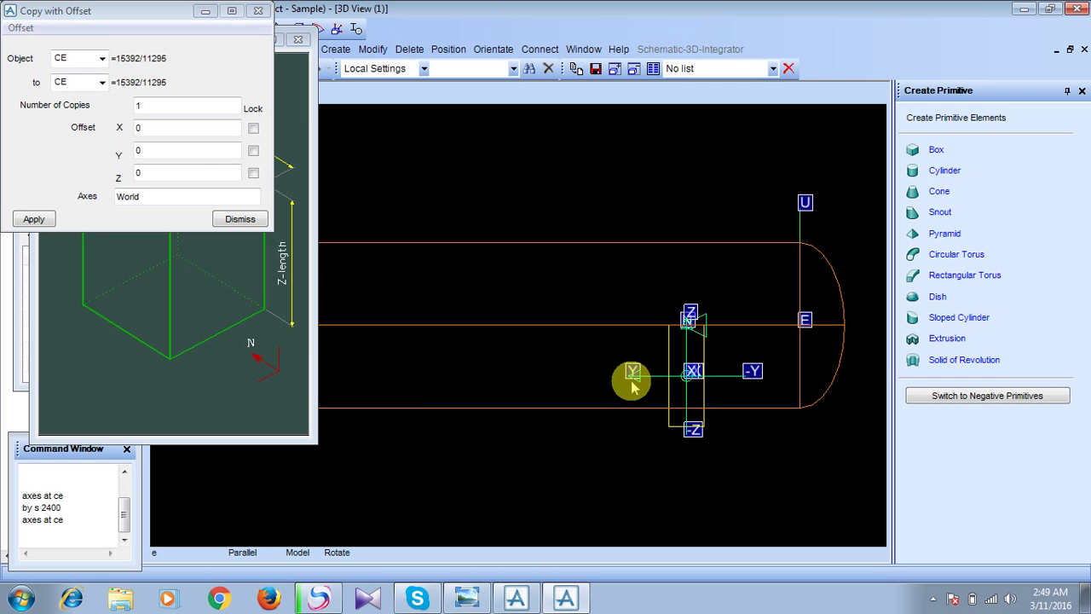
drag(158, 151, 127, 156)
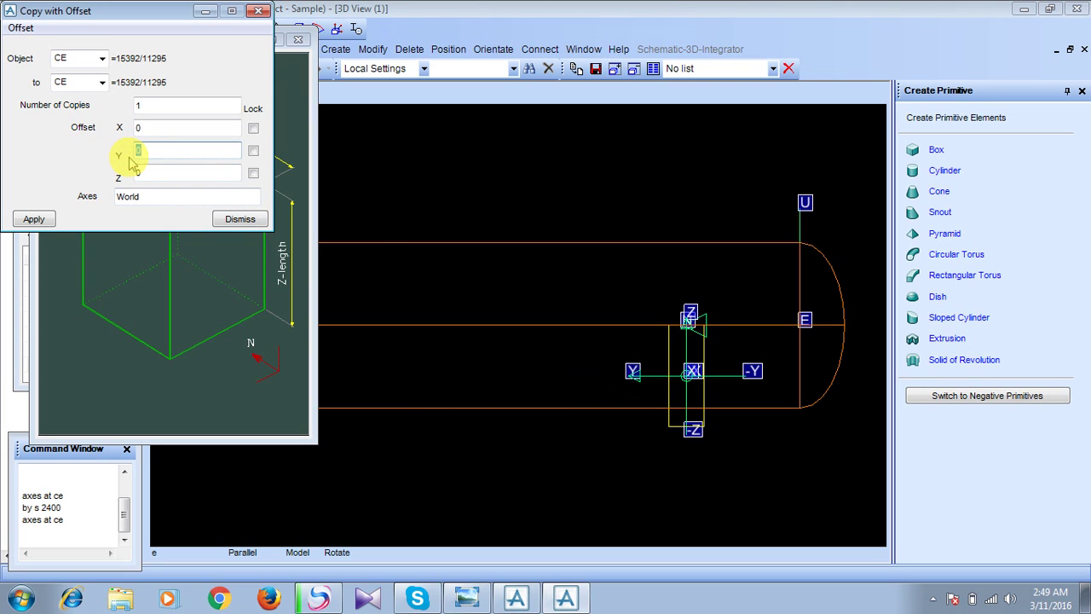
key(BackSpace)
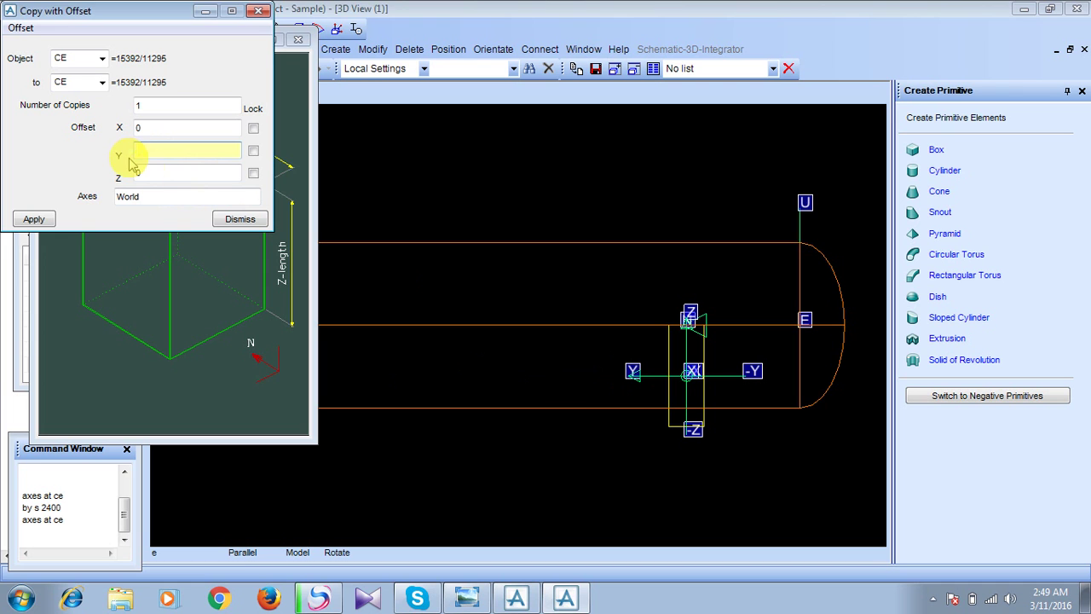
click(467, 598)
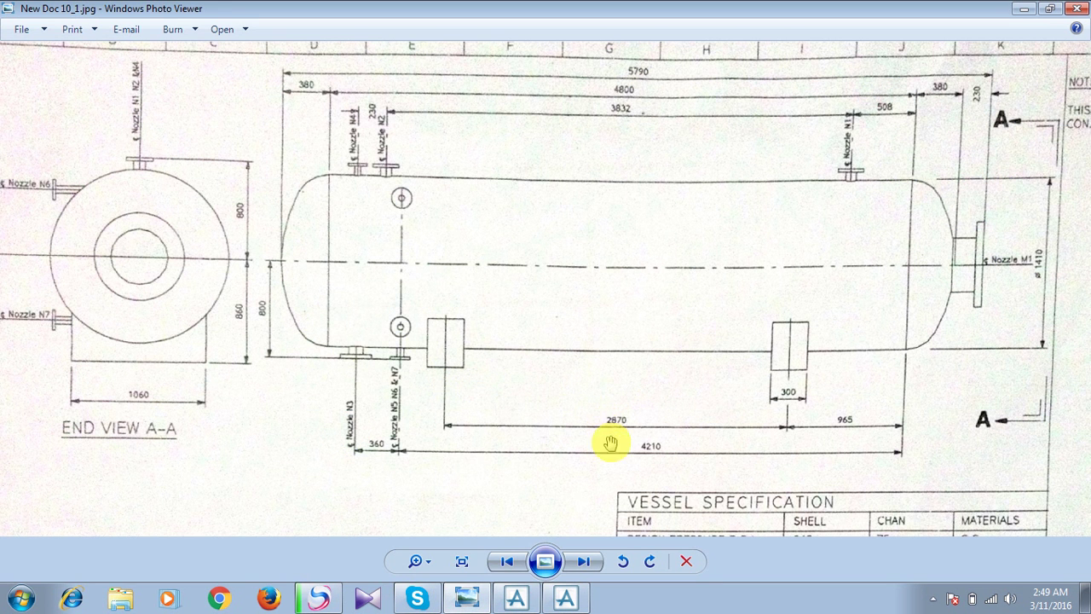
click(469, 599)
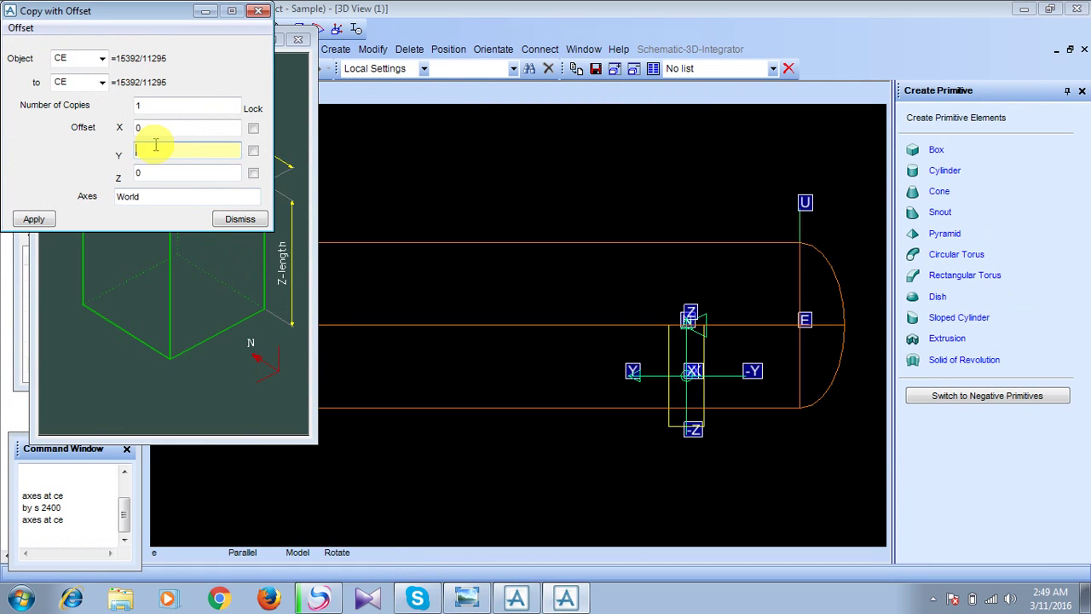
text(2870)
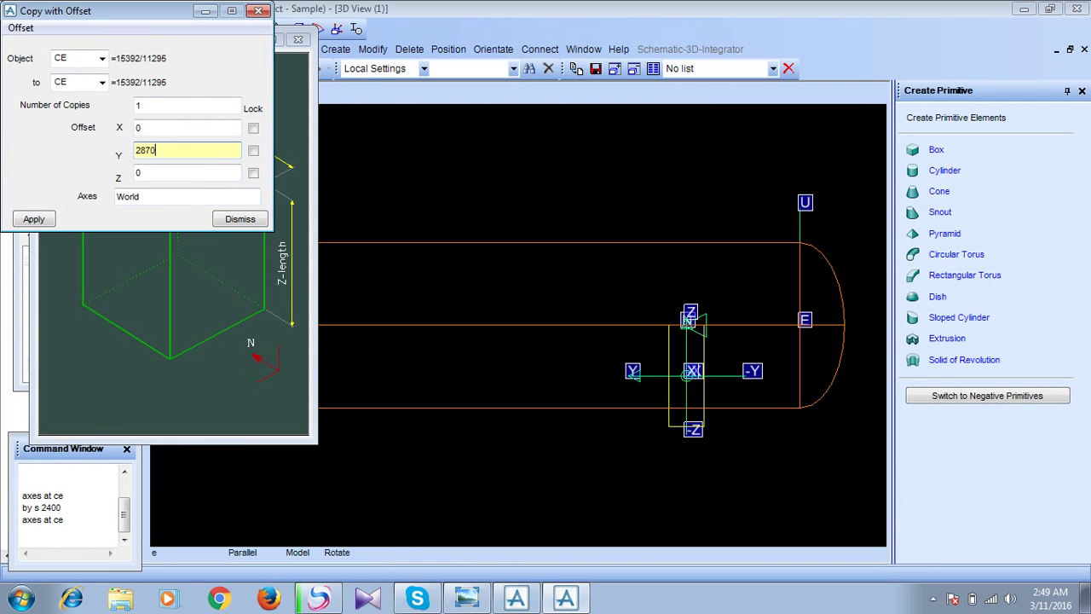
key(Tab)
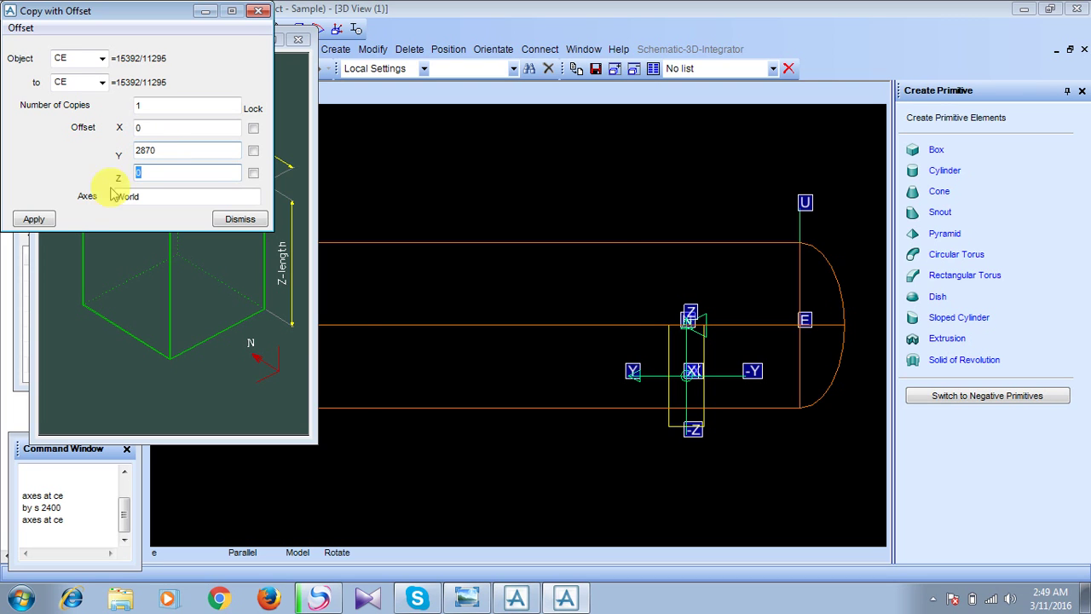
Apply the offset copy, retain the created second saddle, and close the Copy with Offset and Primitives windows.
click(50, 221)
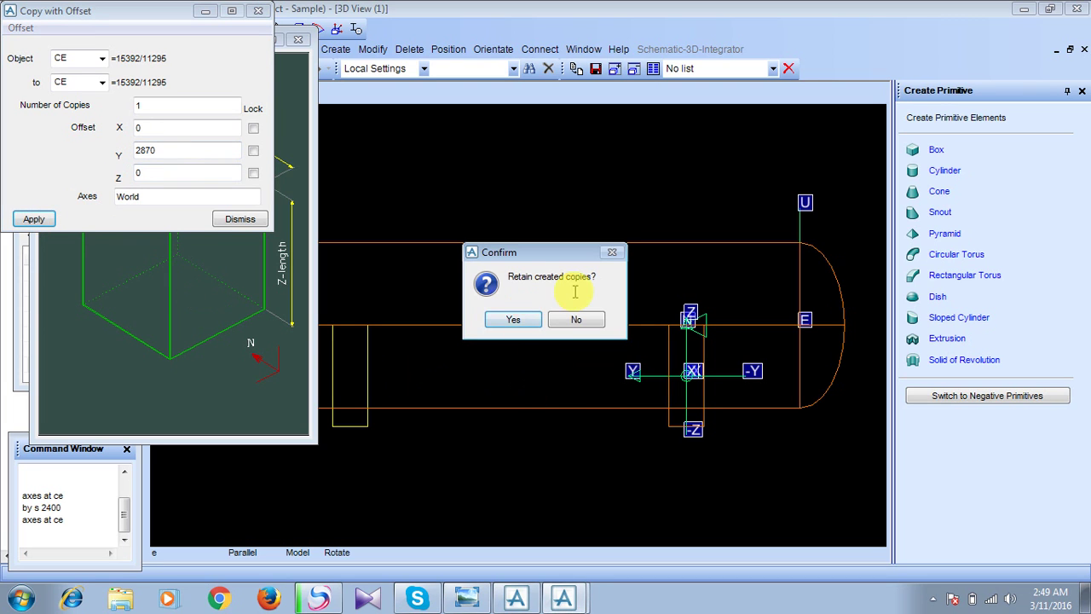
click(513, 328)
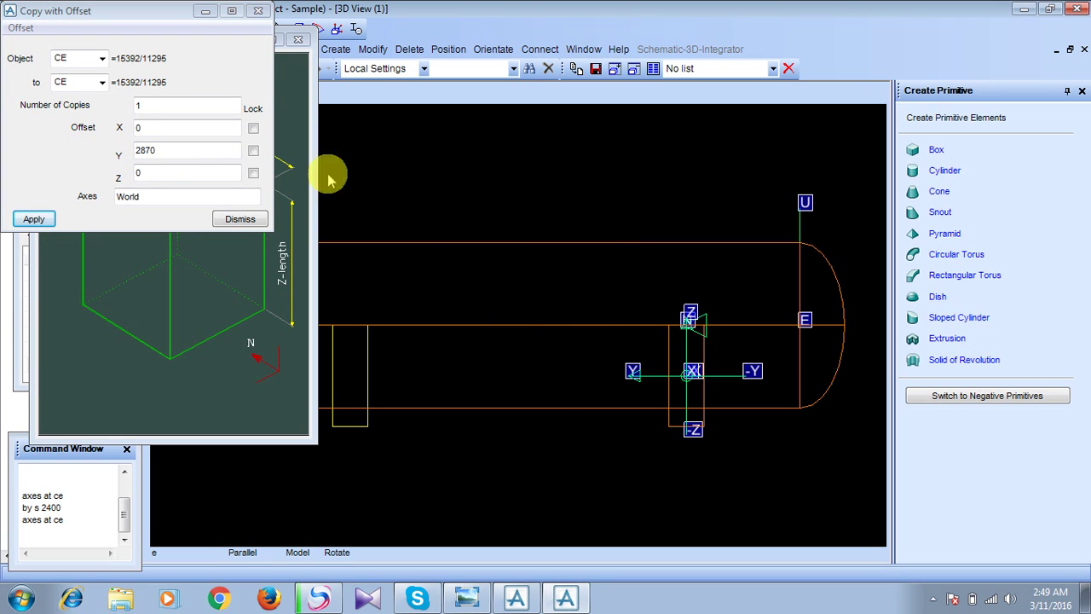
click(244, 219)
click(298, 40)
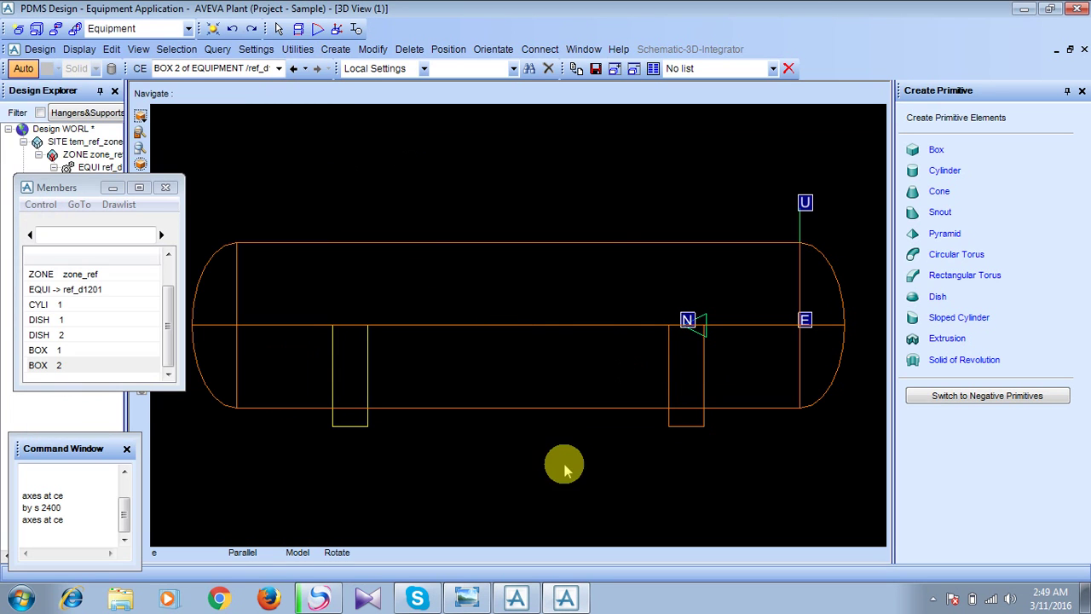
Close the Members window so the drum's elements in the Design Explorer are uncovered.
scroll(550, 358, down, 2)
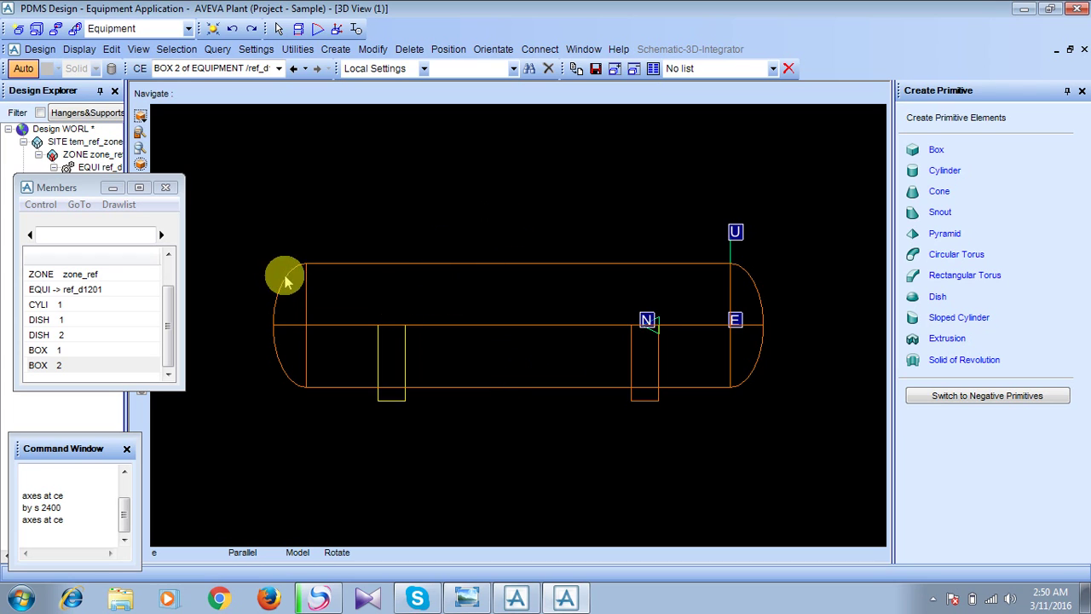
drag(64, 188, 84, 154)
click(324, 227)
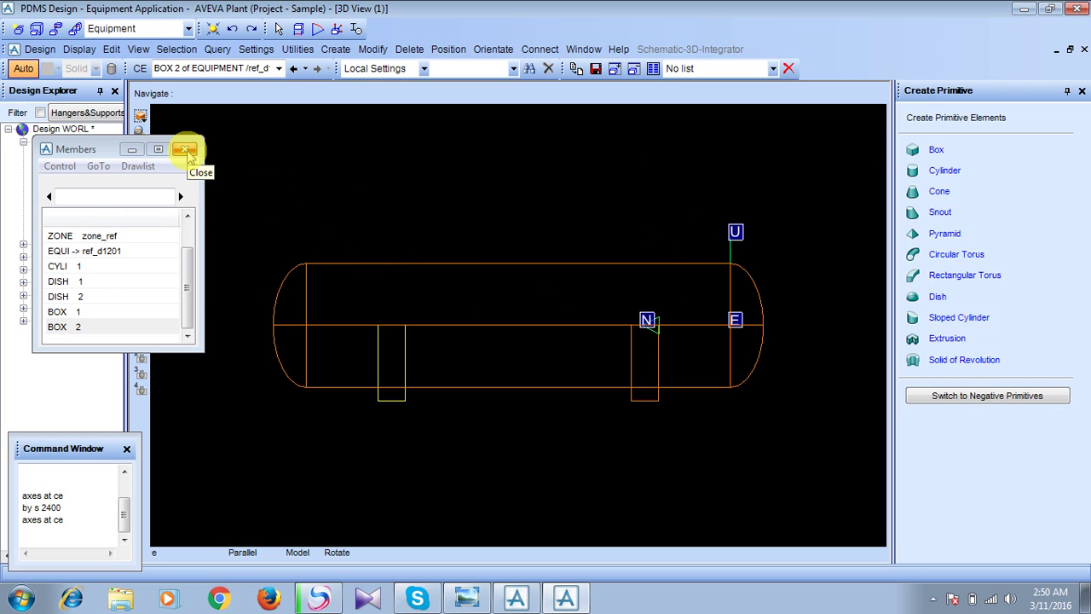
click(186, 151)
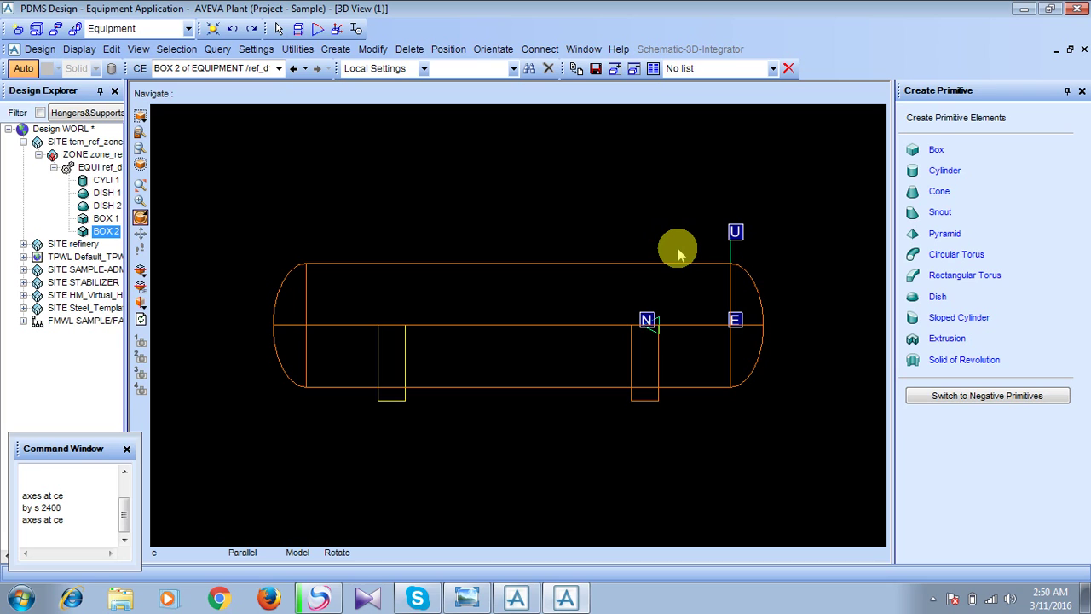
Shade the model and examine the drum with its two saddles from an angled view.
key(F8)
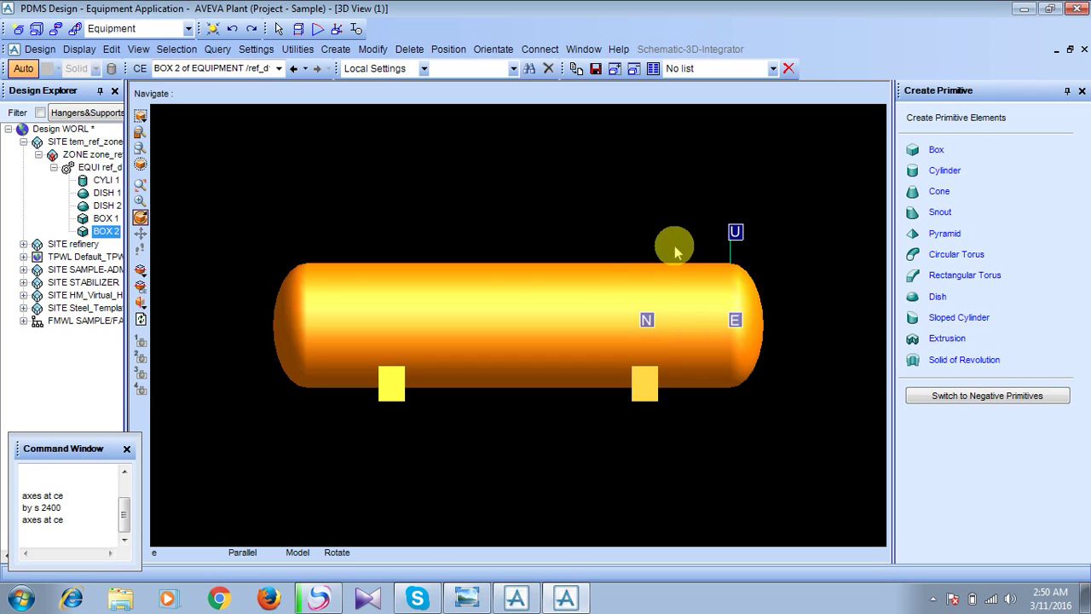
click(140, 218)
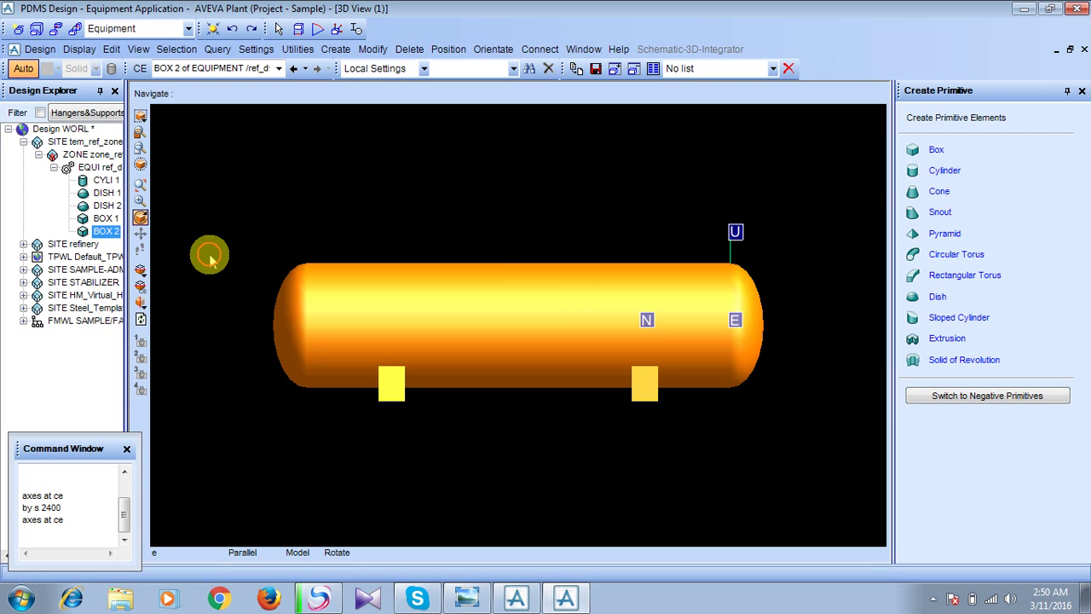
mouse_move(210, 256)
middle_down()
mouse_move(297, 299)
mouse_move(327, 348)
mouse_move(341, 299)
mouse_move(268, 332)
mouse_move(250, 355)
mouse_move(350, 354)
mouse_move(258, 358)
mouse_move(218, 339)
middle_up()
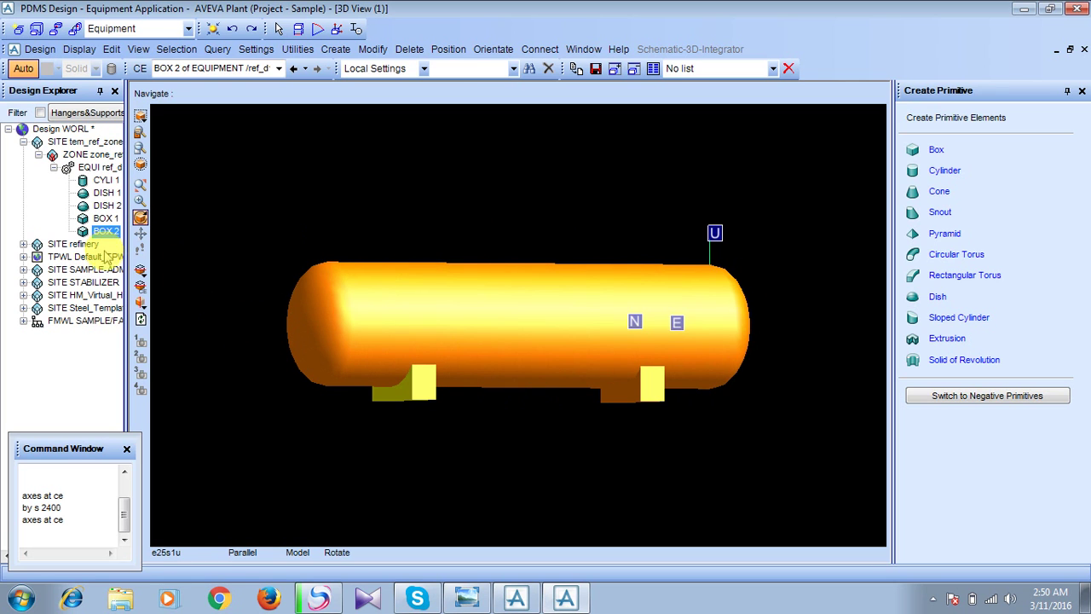
click(141, 230)
middle_drag(267, 333, 426, 334)
scroll(410, 311, down, 1)
Set the 3D view to look East and return the model to wireframe display.
right_click(340, 246)
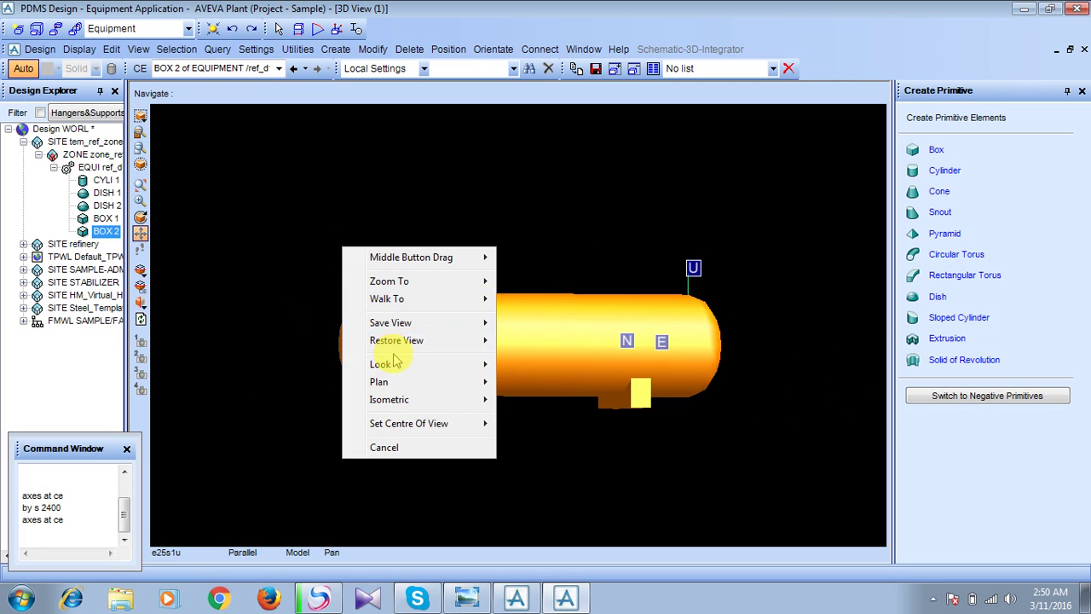
mouse_move(461, 364)
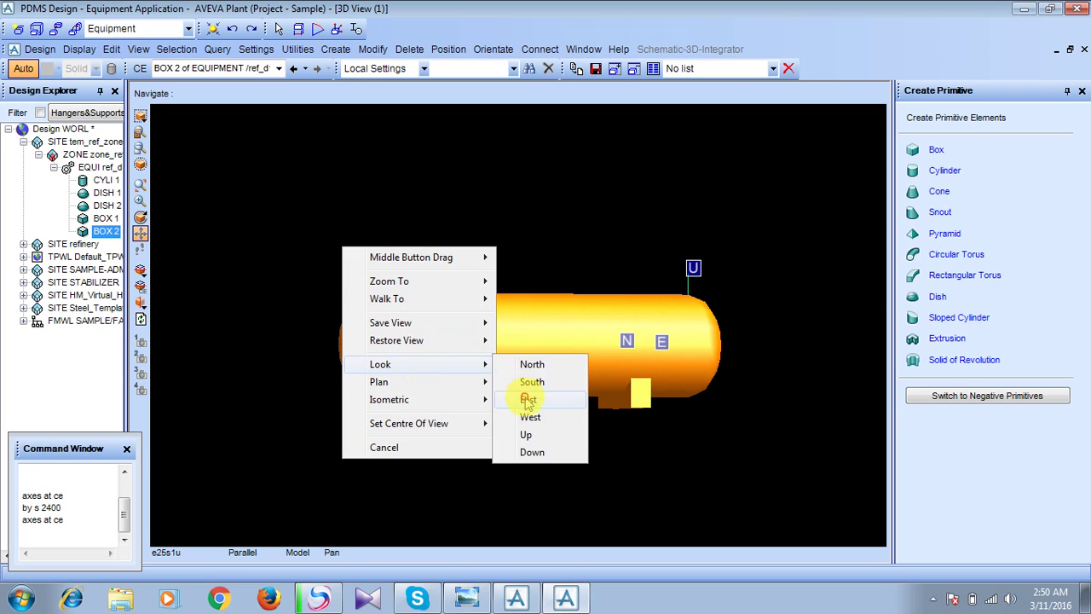
click(525, 399)
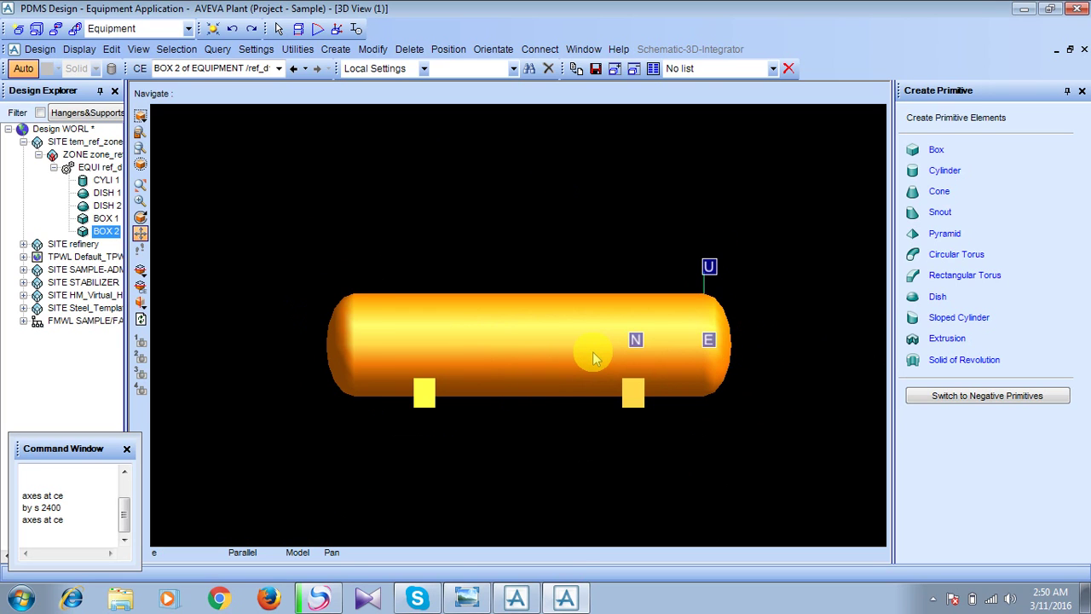
key(F8)
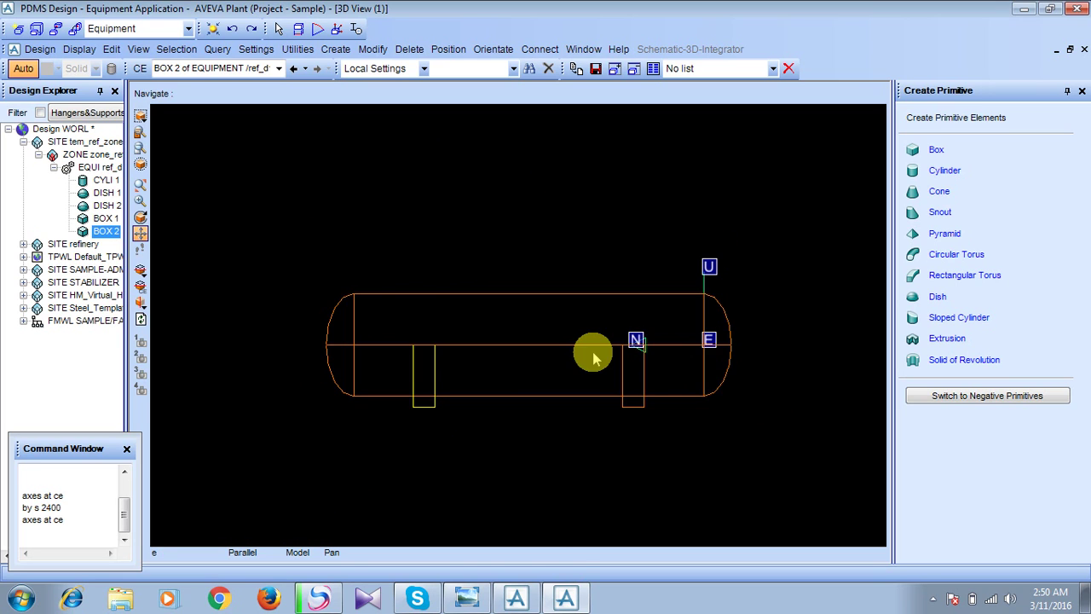